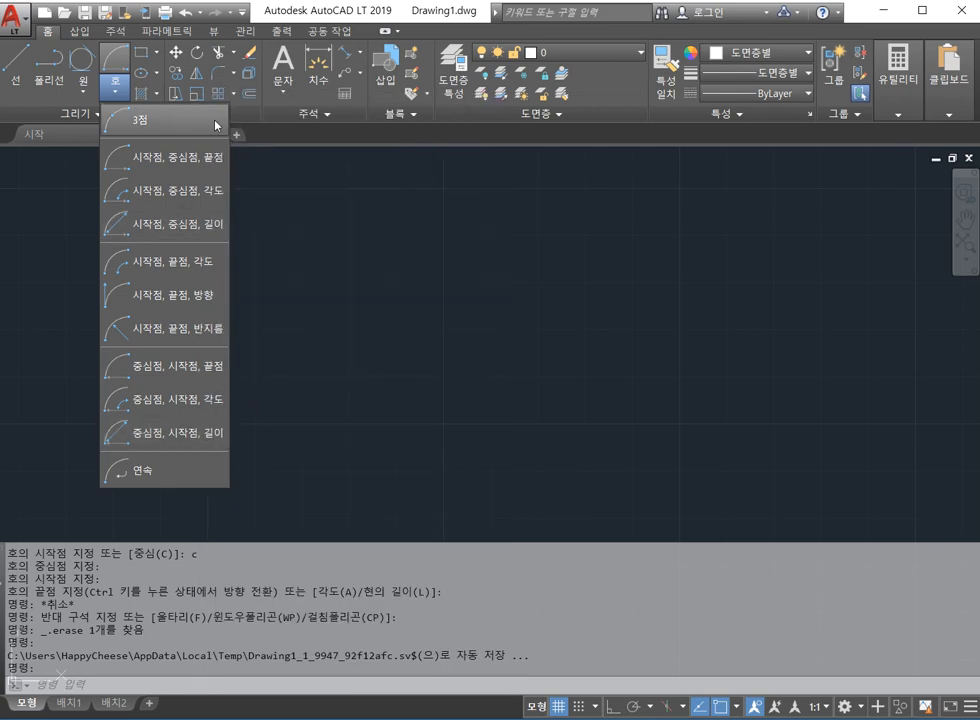
Step: Draw a rectangle with a diagonal of about 61 units in the middle of the empty drawing
{"action": "left_click", "coordinate": [216, 124]}
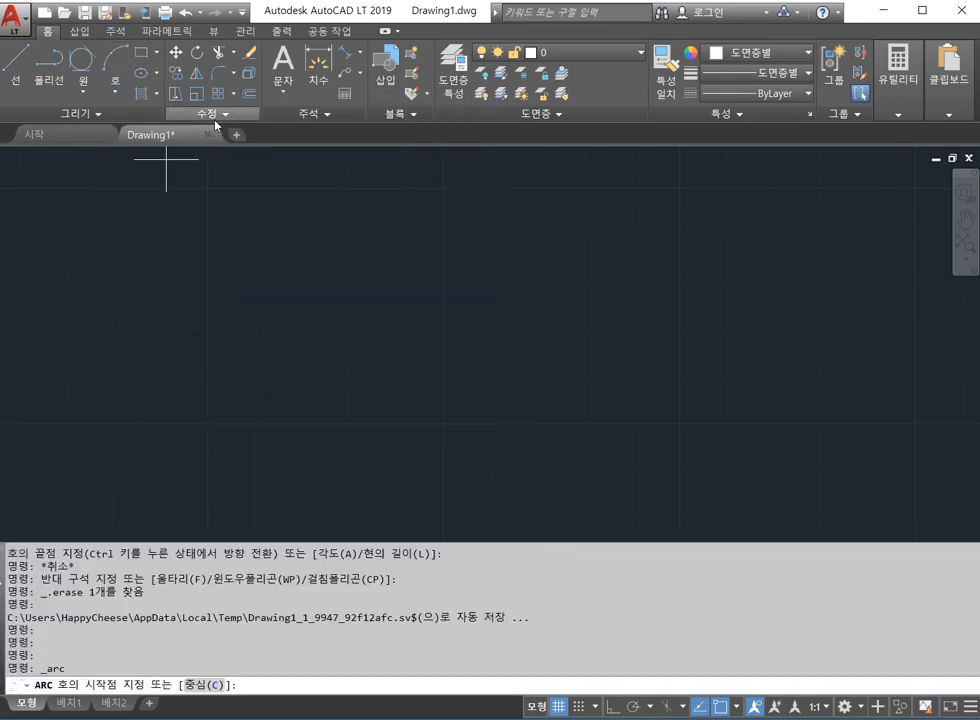
{"action": "left_click", "coordinate": [143, 53]}
{"action": "left_click", "coordinate": [387, 452]}
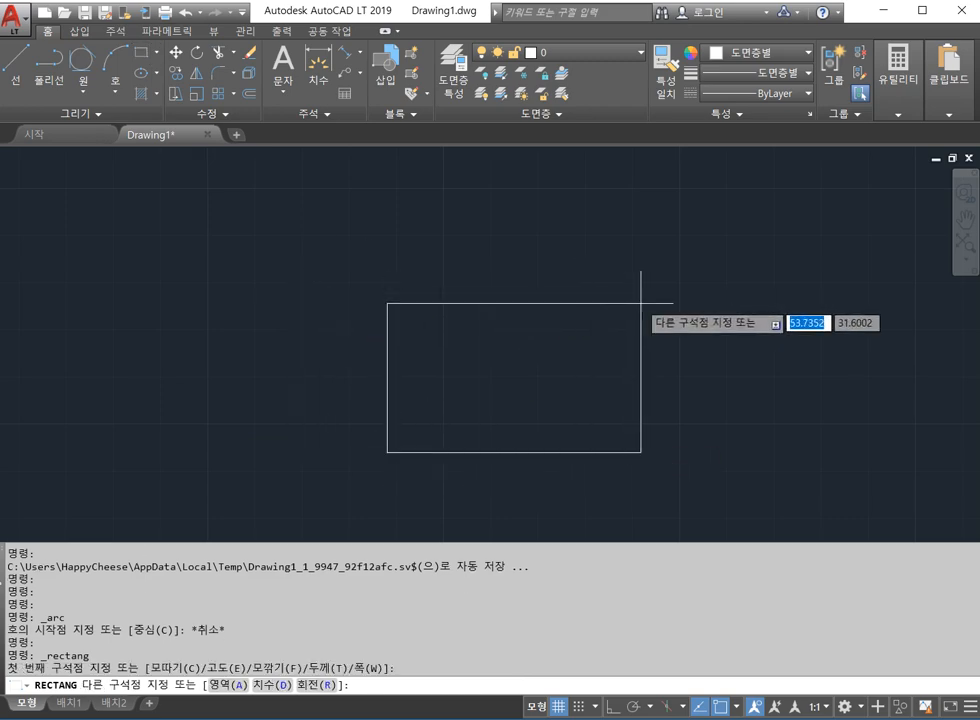
{"action": "left_click", "coordinate": [608, 267]}
Step: Draw a 3-point arc through the rectangle's lower-left, upper-left and upper-right corners
{"action": "left_click", "coordinate": [107, 72]}
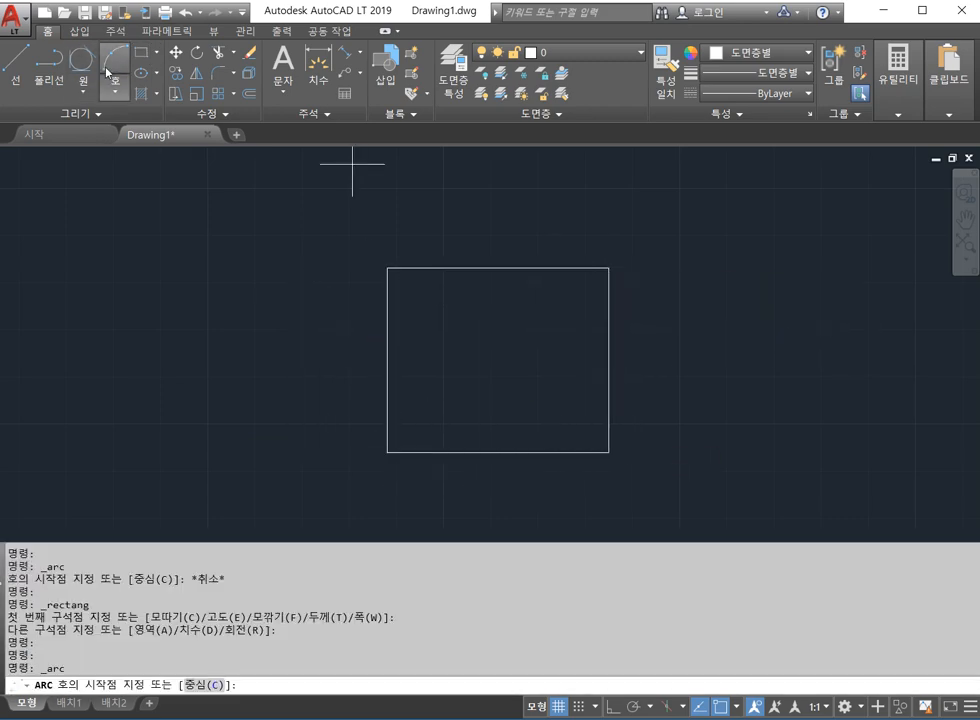
{"action": "left_click", "coordinate": [387, 452]}
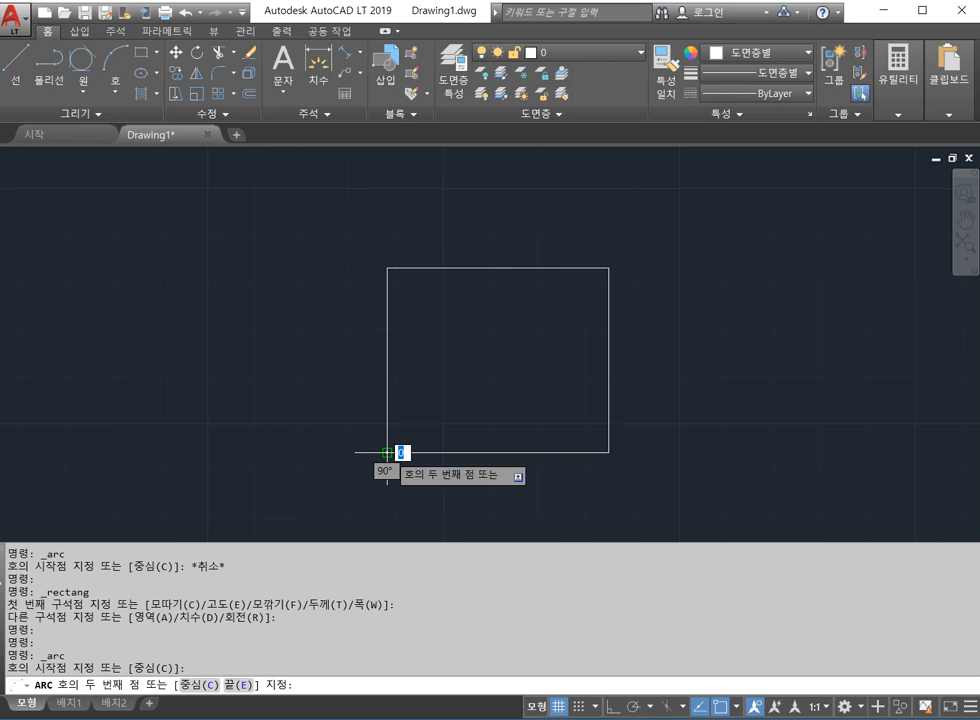
{"action": "left_click", "coordinate": [387, 268]}
{"action": "left_click", "coordinate": [610, 263]}
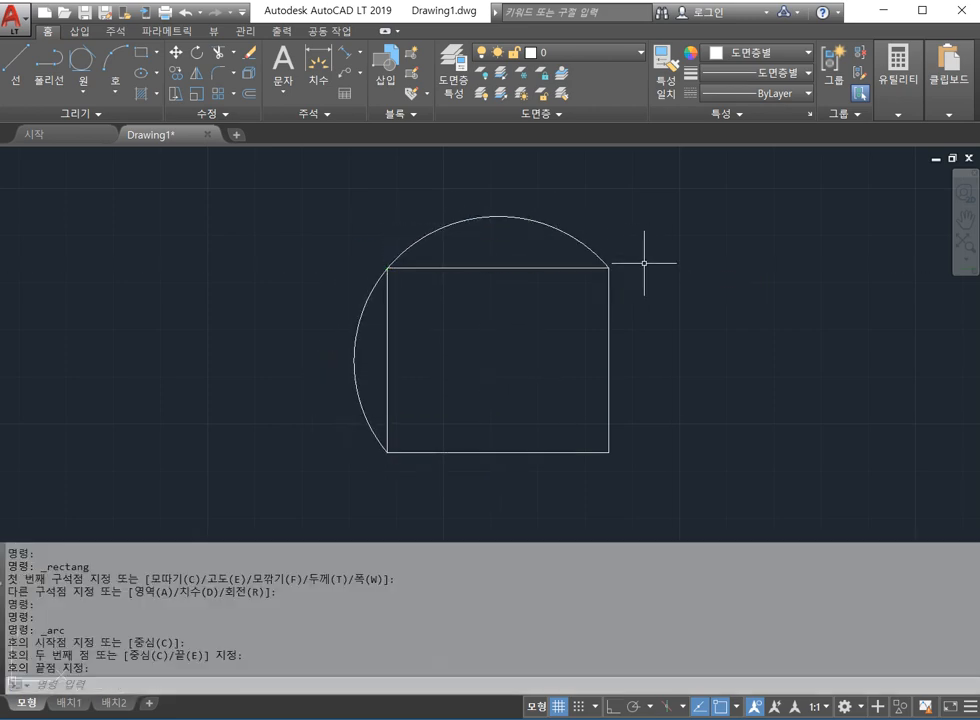
Step: Draw a Start, Center, End arc from the rectangle's lower-left corner, centred on the existing arc's centre, to the lower-right corner
{"action": "left_click", "coordinate": [112, 86]}
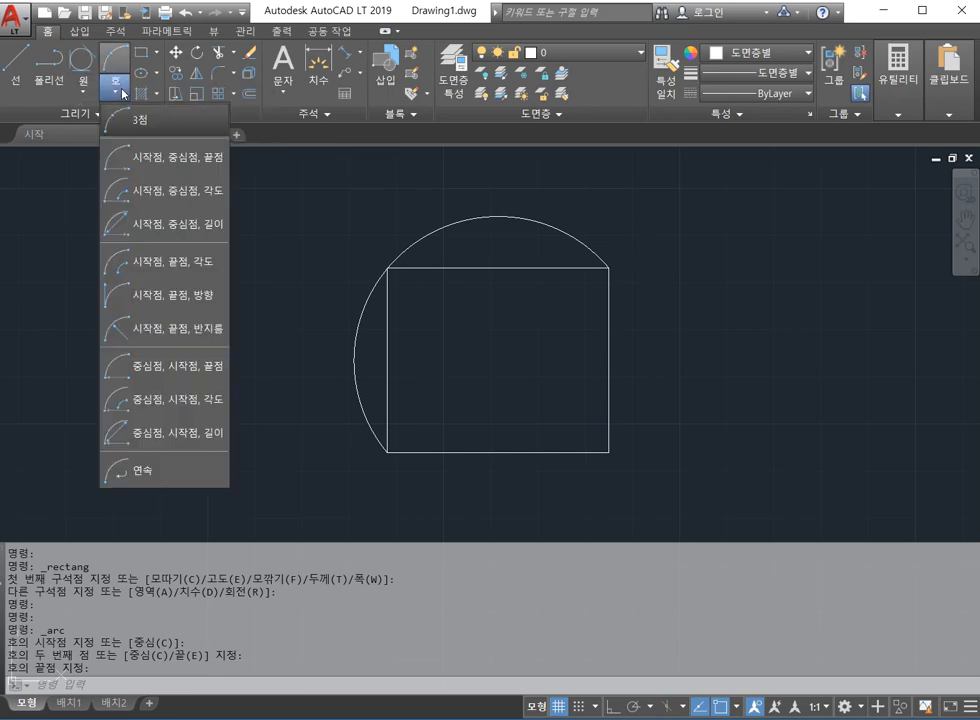
{"action": "left_click", "coordinate": [150, 157]}
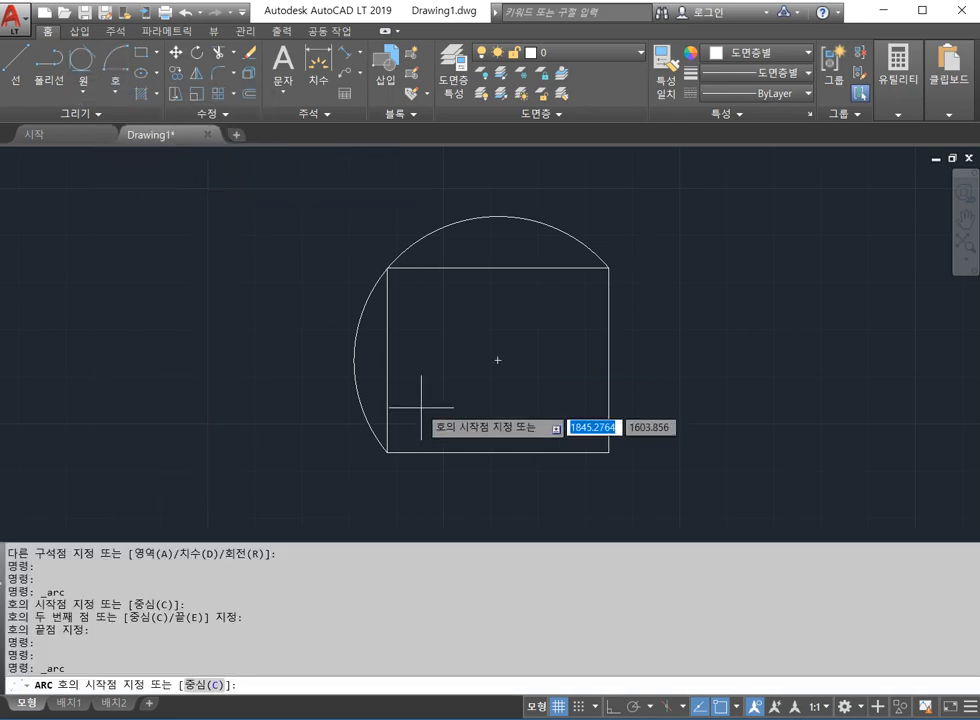
{"action": "left_click", "coordinate": [387, 452]}
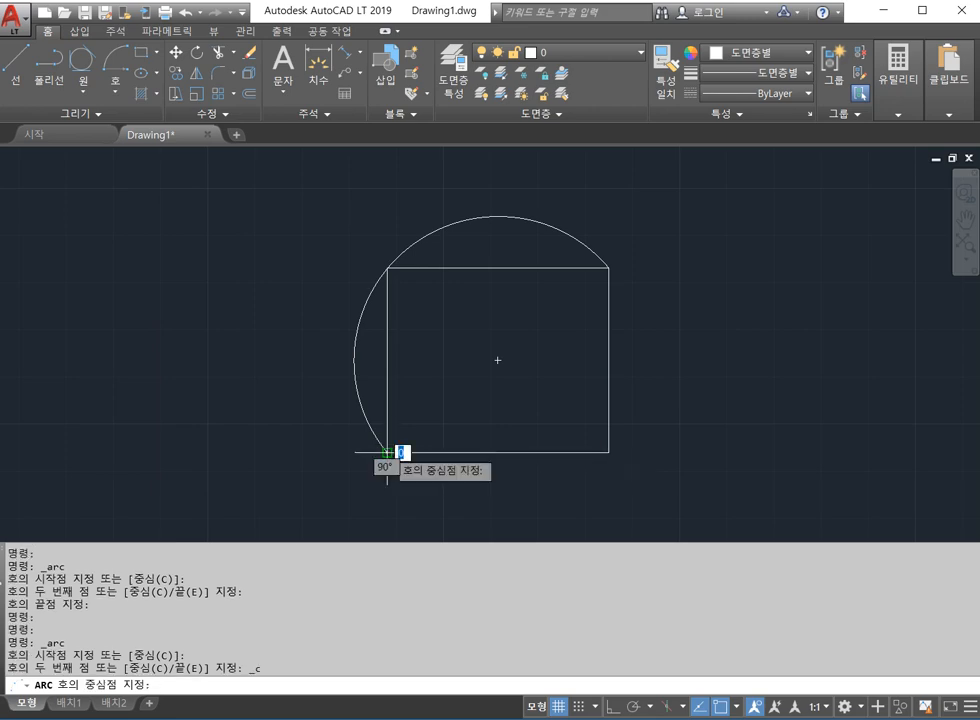
{"action": "left_click", "coordinate": [497, 360]}
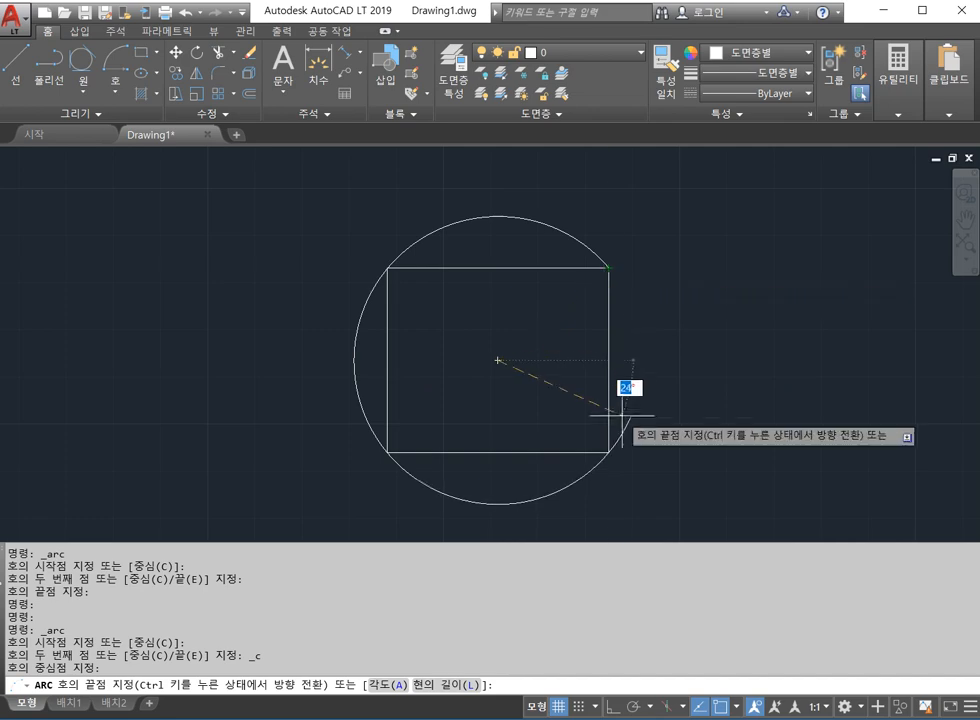
{"action": "left_click", "coordinate": [609, 451]}
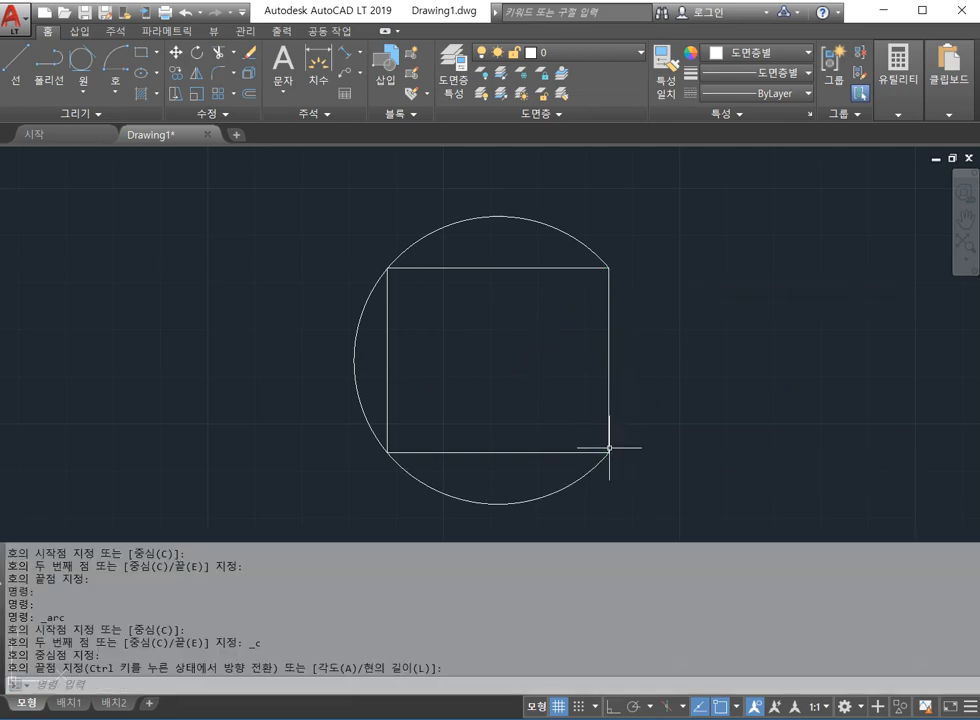
Step: Delete the 3-point arc and the arc below the rectangle
{"action": "left_click", "coordinate": [678, 248]}
{"action": "left_click", "coordinate": [417, 171]}
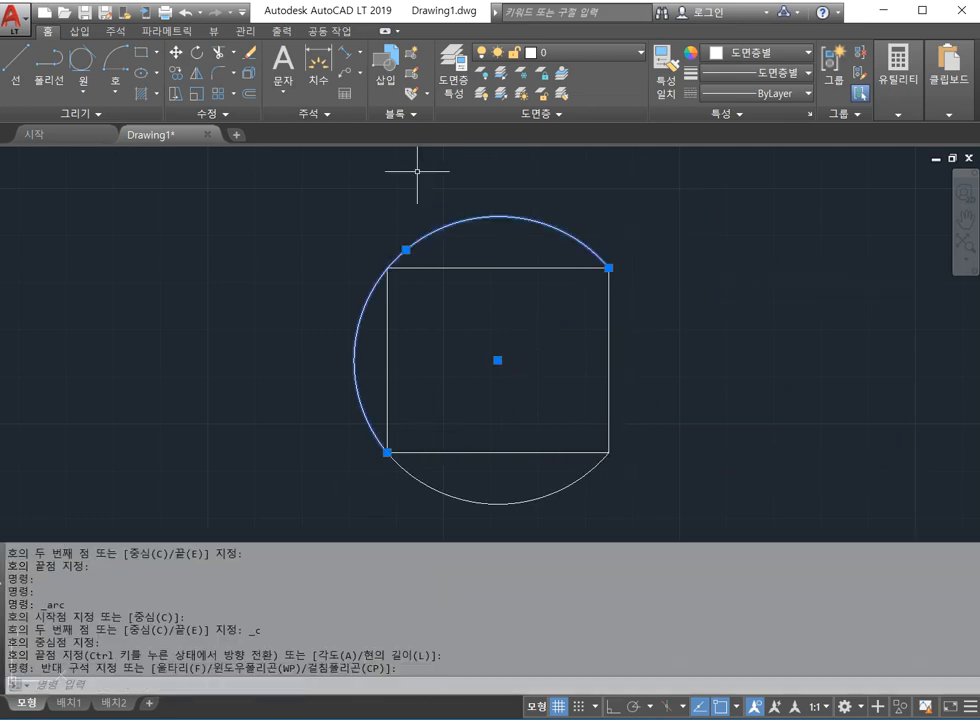
{"action": "key", "text": "Delete"}
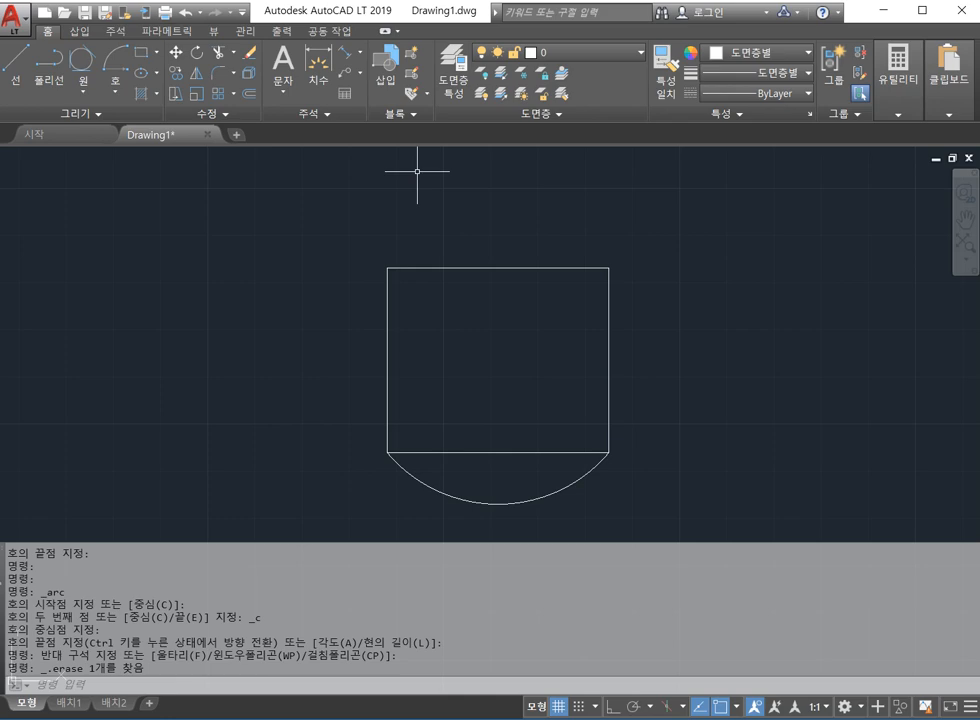
{"action": "left_click", "coordinate": [465, 287]}
{"action": "left_click", "coordinate": [633, 503]}
{"action": "left_click", "coordinate": [632, 503]}
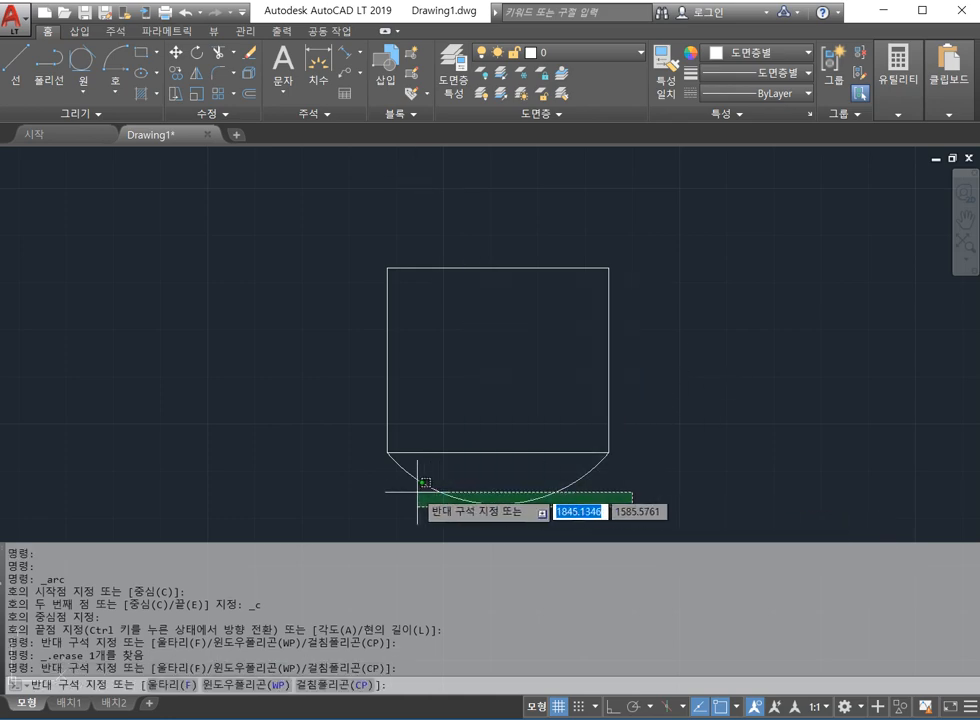
{"action": "left_click", "coordinate": [414, 492]}
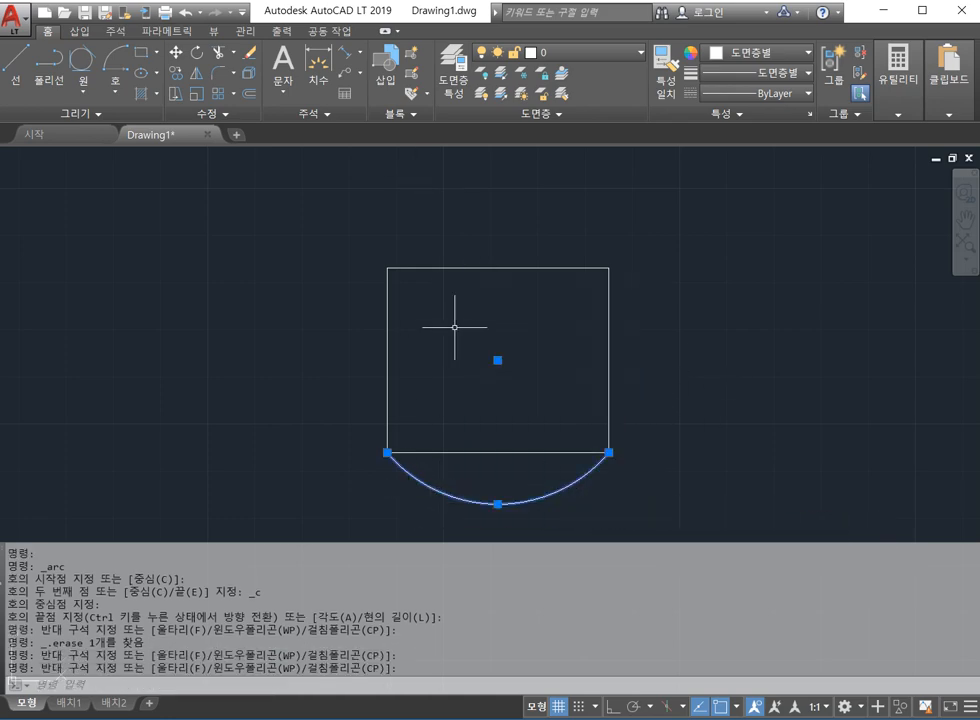
{"action": "key", "text": "Delete"}
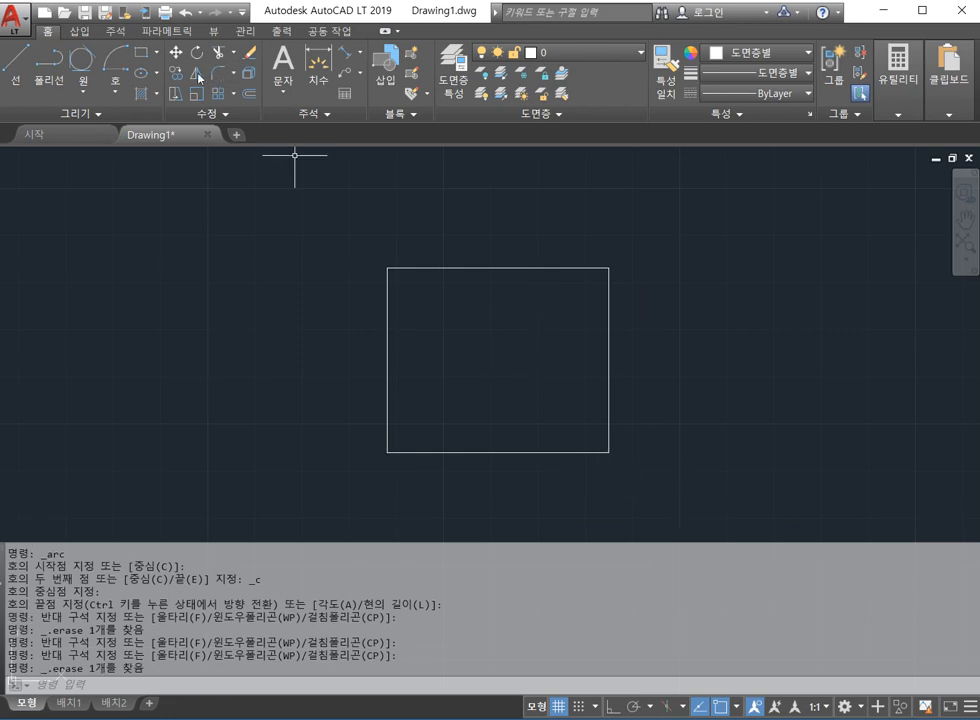
Step: Draw a Start, Center, Angle arc from the rectangle's lower-left corner, centred on its upper-right corner, with a 30° included angle
{"action": "left_click", "coordinate": [110, 86]}
{"action": "left_click", "coordinate": [142, 152]}
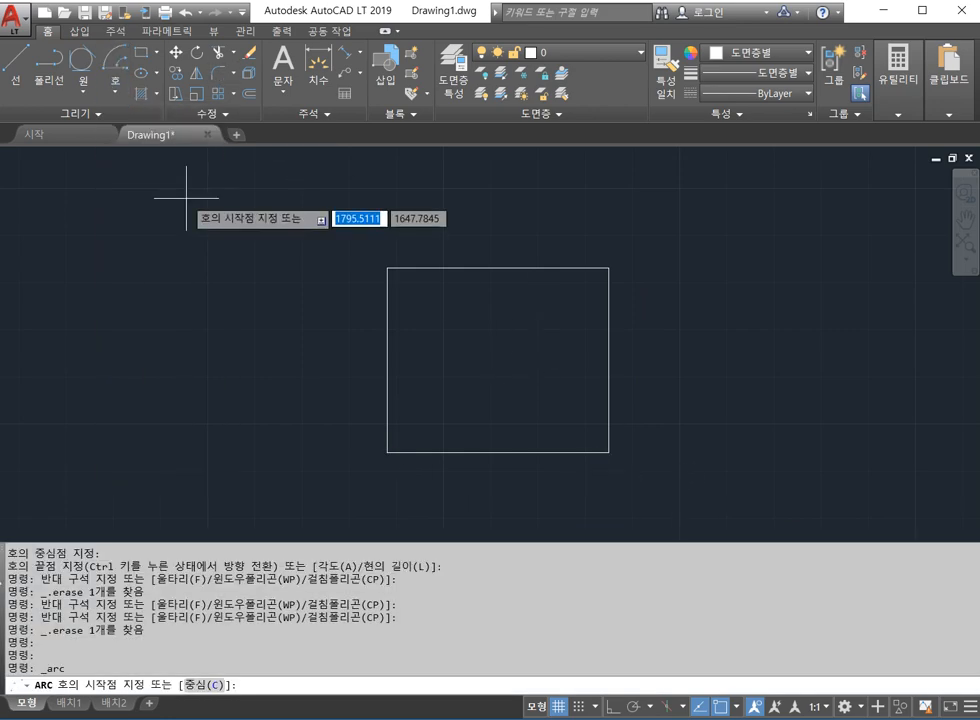
{"action": "left_click", "coordinate": [387, 452]}
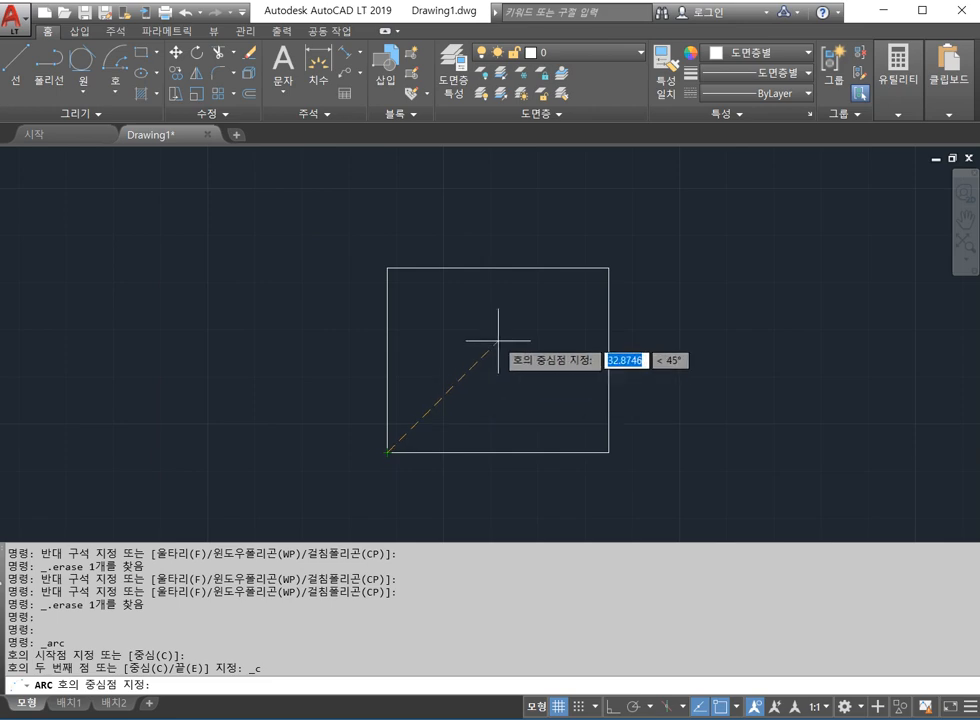
{"action": "left_click", "coordinate": [604, 272]}
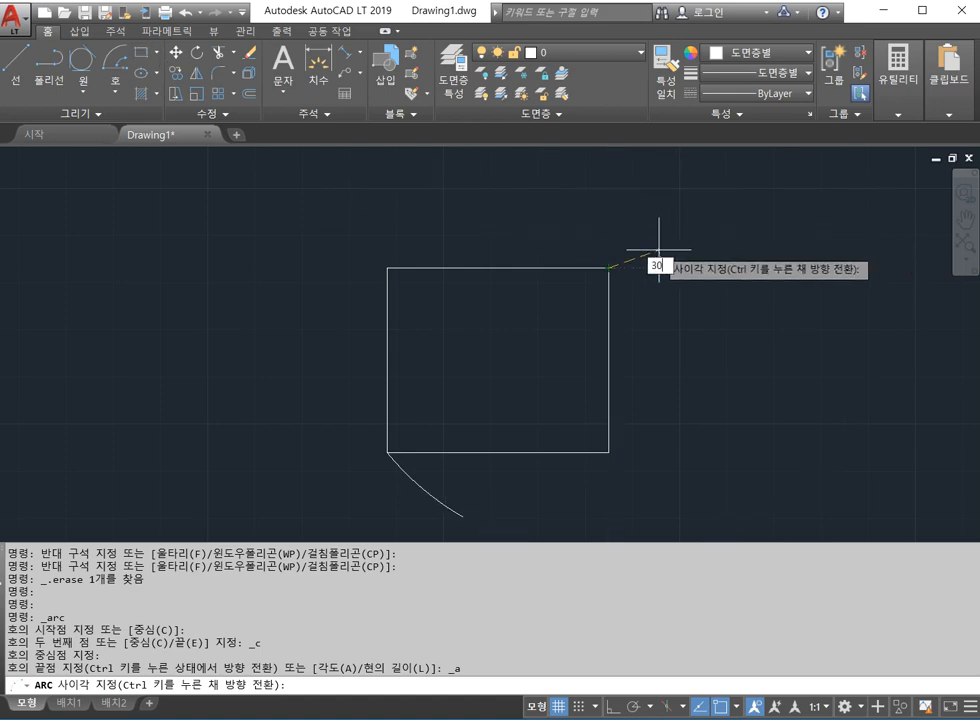
{"action": "key", "text": "Return"}
Step: Draw connected lines from the rectangle's lower-left corner to its upper-right corner and on to the arc's free end
{"action": "middle_click_drag", "start_coordinate": [717, 328], "coordinate": [573, 276]}
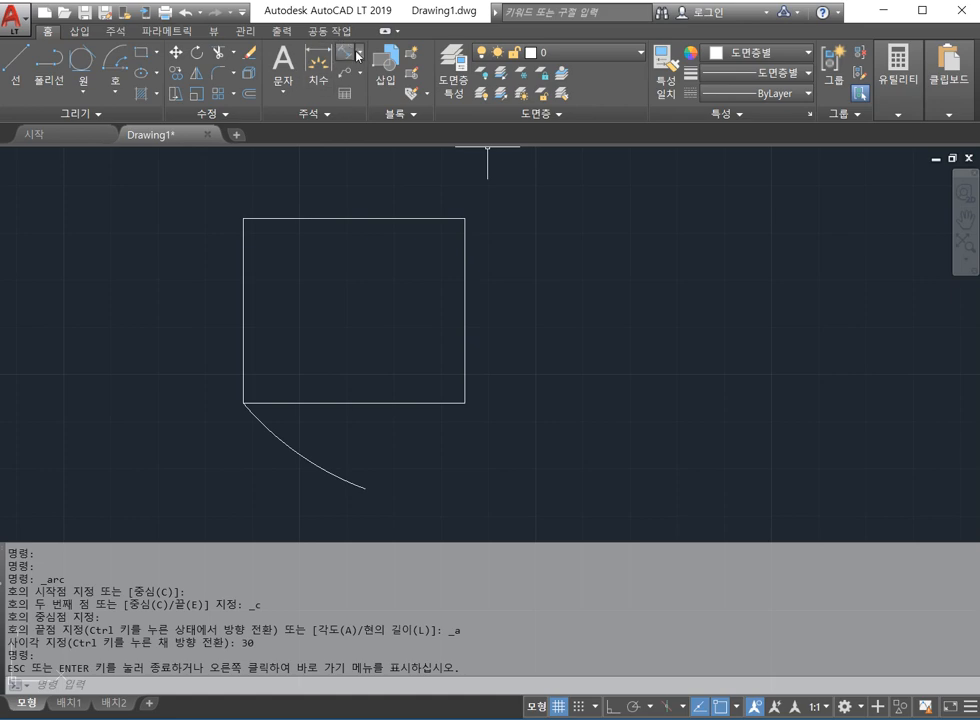
{"action": "left_click", "coordinate": [15, 62]}
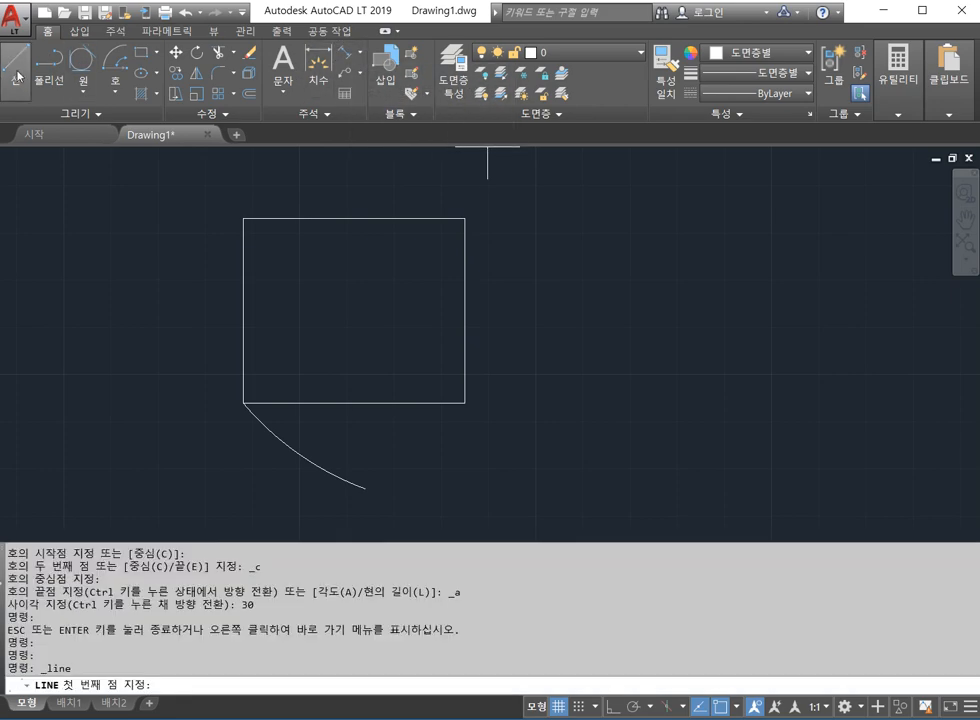
{"action": "left_click", "coordinate": [244, 403]}
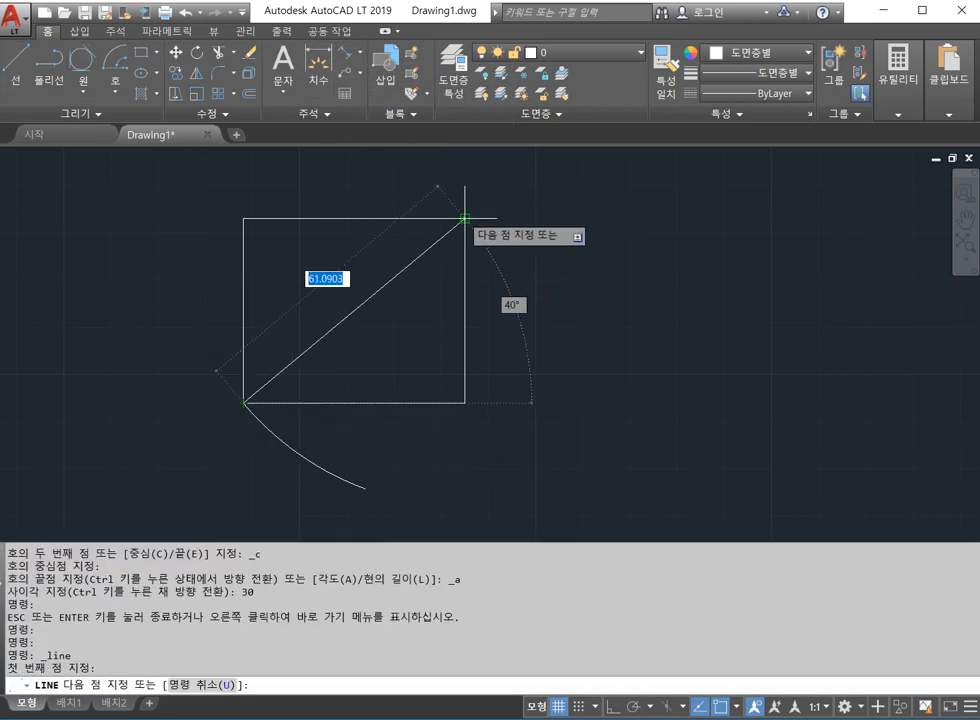
{"action": "left_click", "coordinate": [465, 218]}
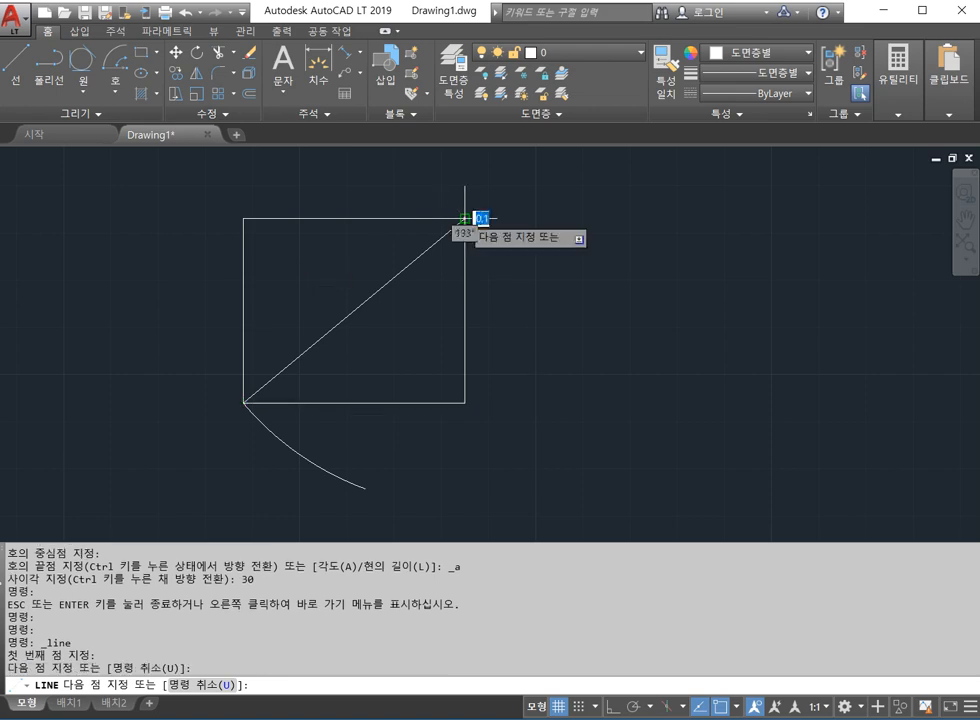
{"action": "left_click", "coordinate": [365, 489]}
{"action": "key", "text": "Escape"}
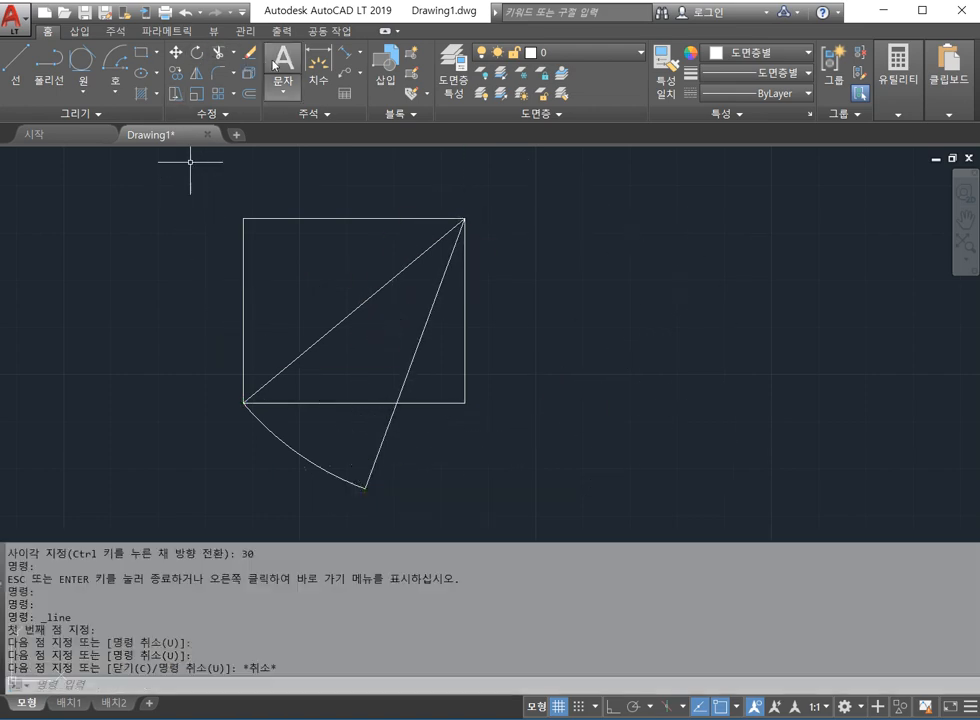
Step: Add an angular dimension between the two radial lines, placing it just inside the arc
{"action": "left_click", "coordinate": [356, 53]}
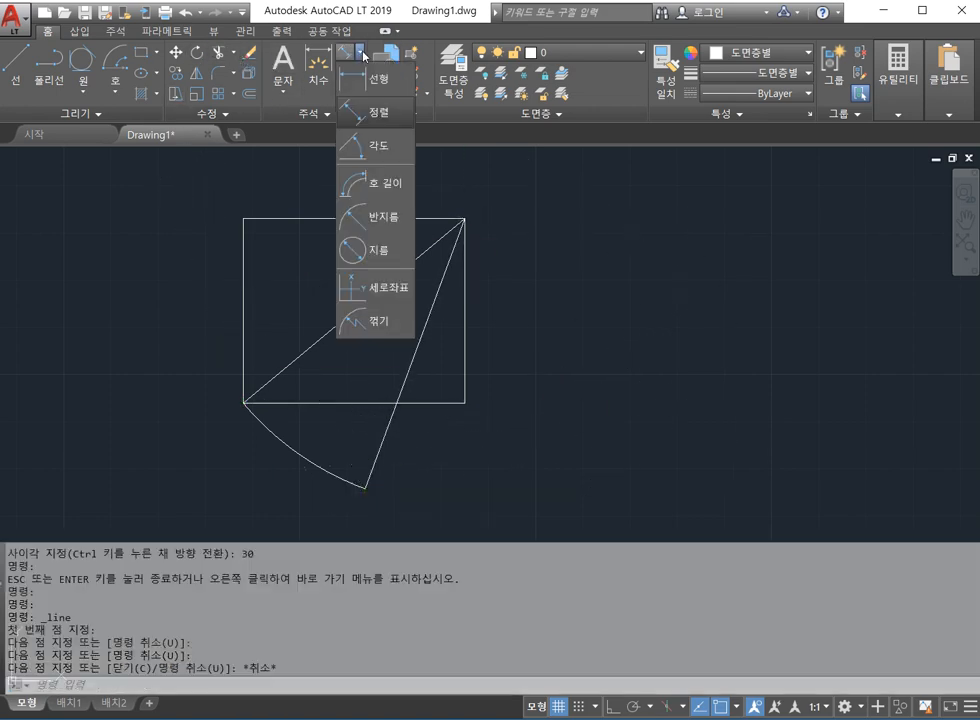
{"action": "left_click", "coordinate": [352, 145]}
{"action": "left_click", "coordinate": [369, 299]}
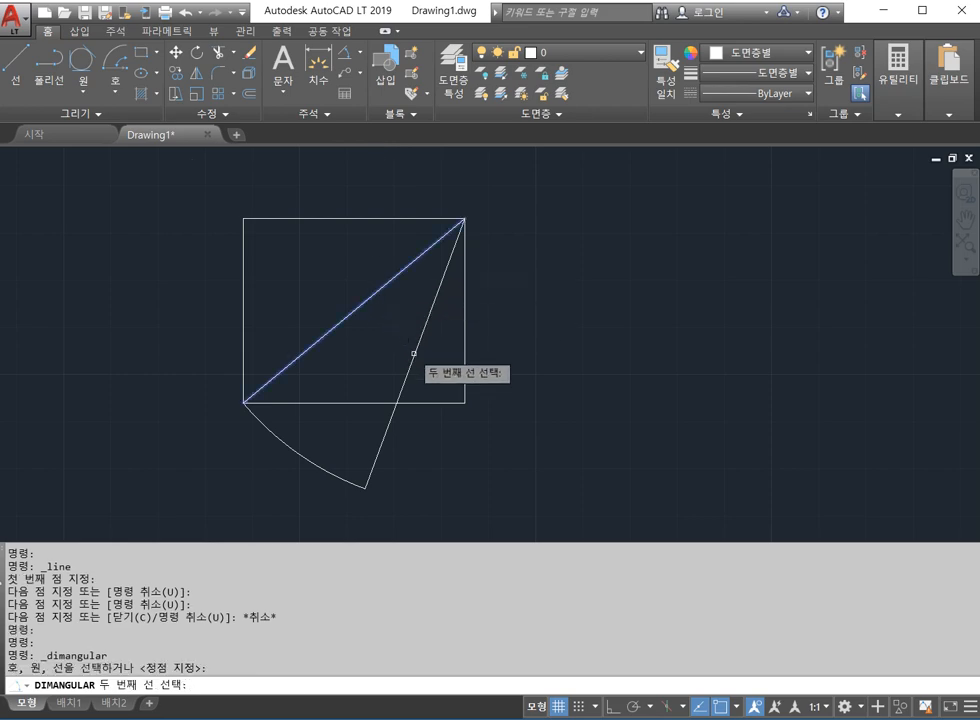
{"action": "left_click", "coordinate": [414, 353]}
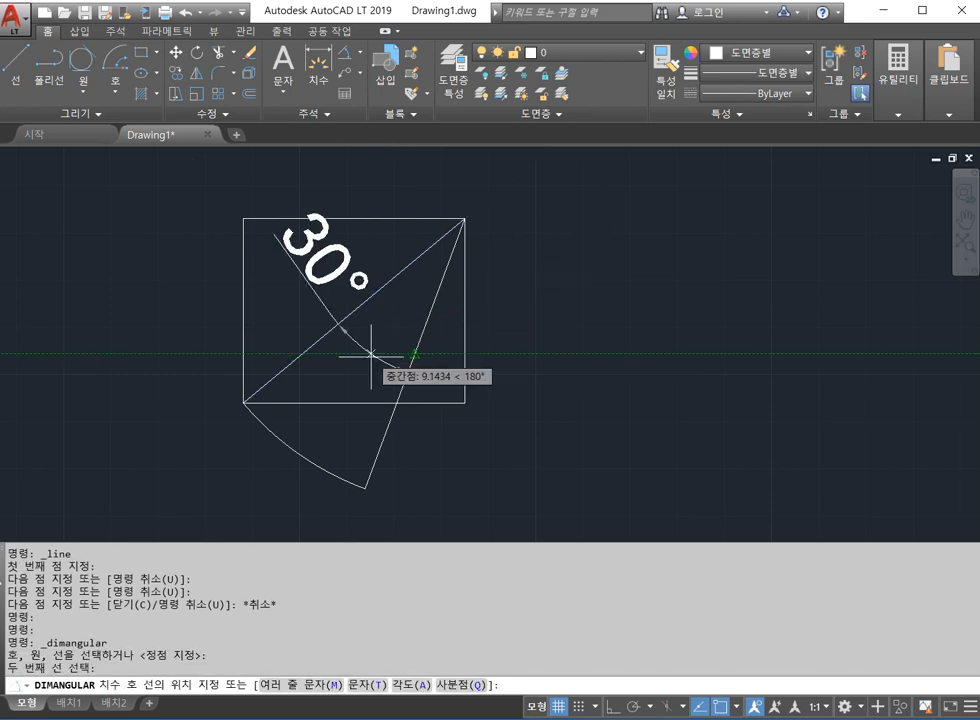
{"action": "left_click", "coordinate": [350, 430]}
{"action": "key", "text": "Escape"}
Step: Delete the arc, the angular dimension and both radial lines, keeping the rectangle
{"action": "left_click", "coordinate": [423, 481]}
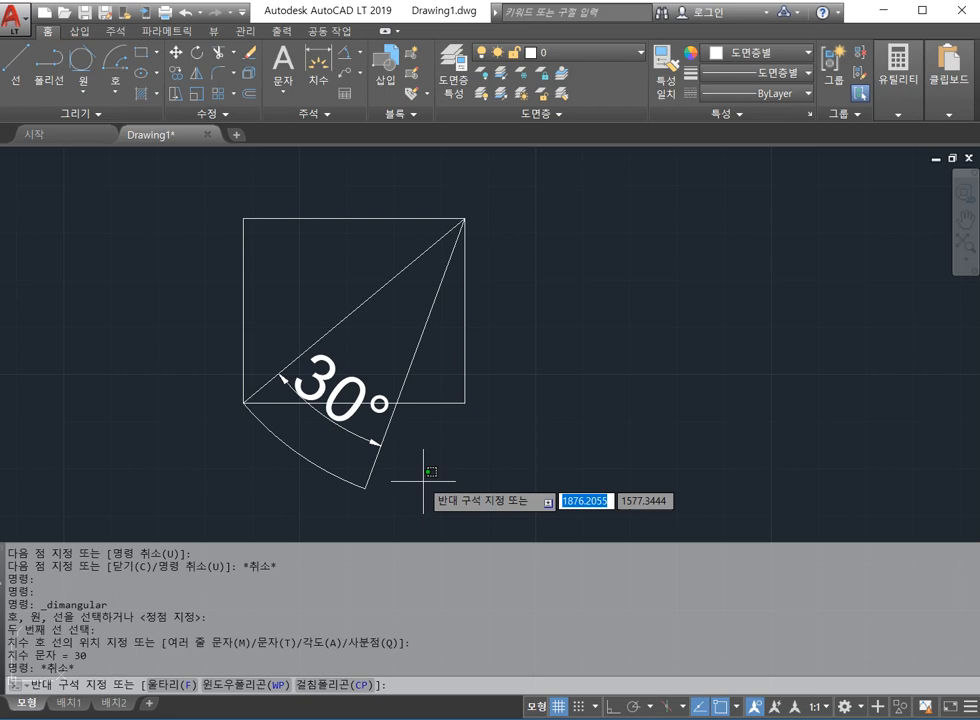
{"action": "left_click", "coordinate": [231, 434]}
{"action": "key", "text": "Delete"}
{"action": "left_click", "coordinate": [420, 364]}
{"action": "left_click", "coordinate": [297, 265]}
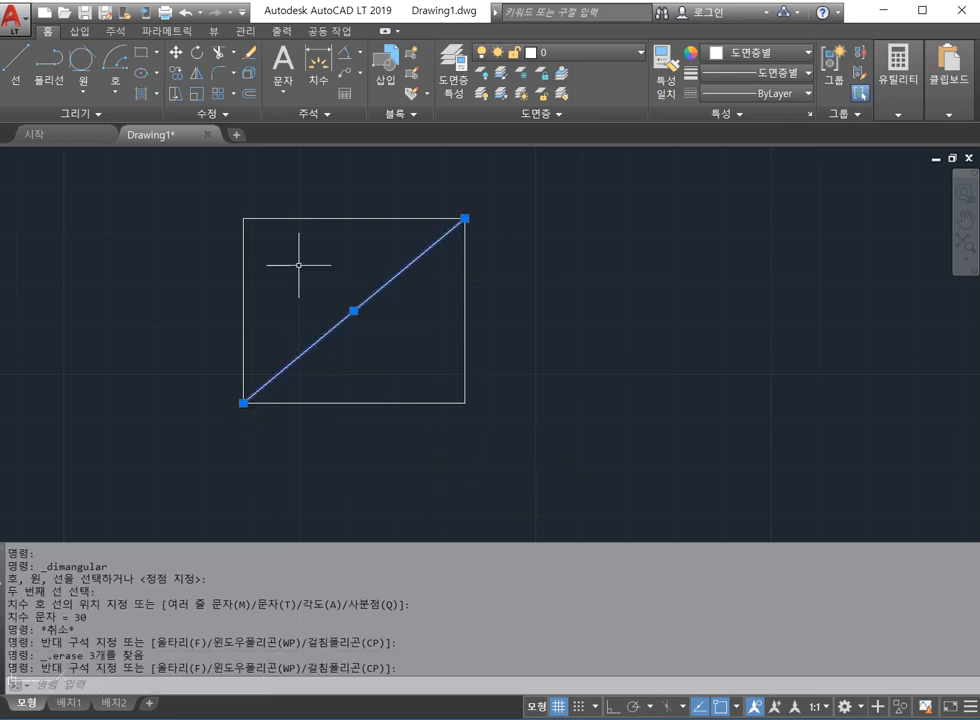
{"action": "key", "text": "Delete"}
Step: Draw a Start, Center, Length arc from the rectangle's lower-left corner, centred on its upper-right corner, with a chord length of 90
{"action": "left_click", "coordinate": [116, 98]}
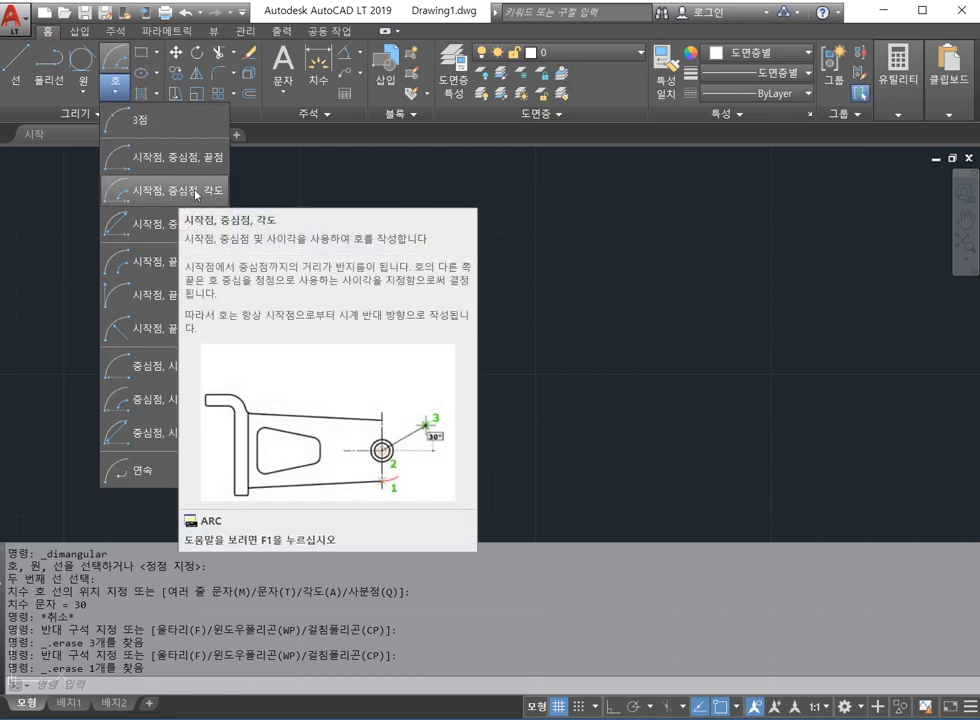
{"action": "left_click", "coordinate": [147, 225]}
{"action": "left_click", "coordinate": [243, 403]}
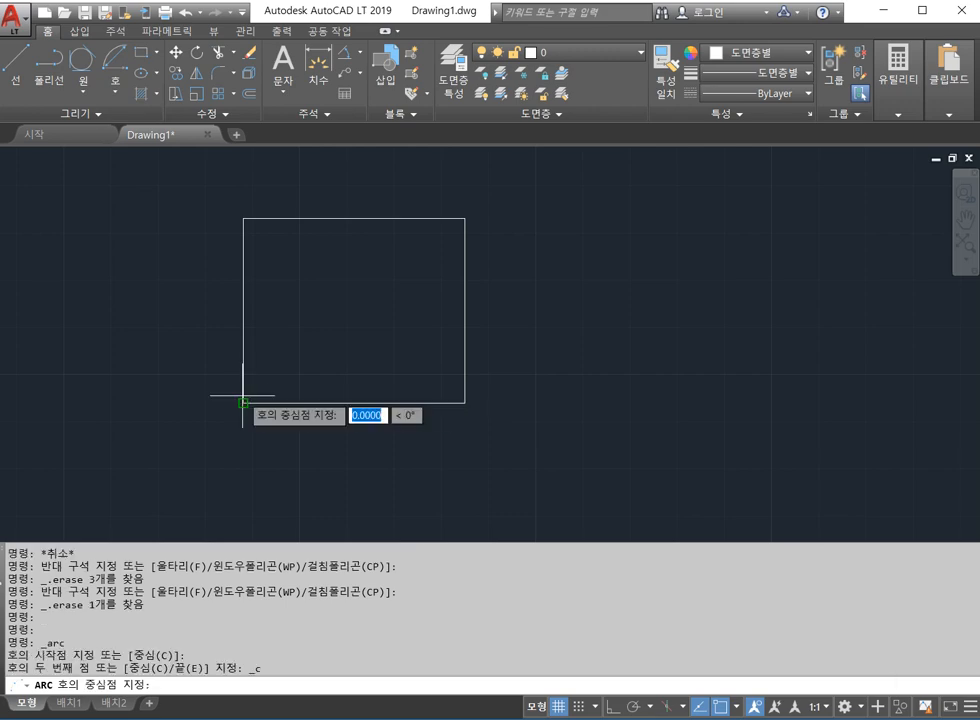
{"action": "left_click", "coordinate": [464, 218]}
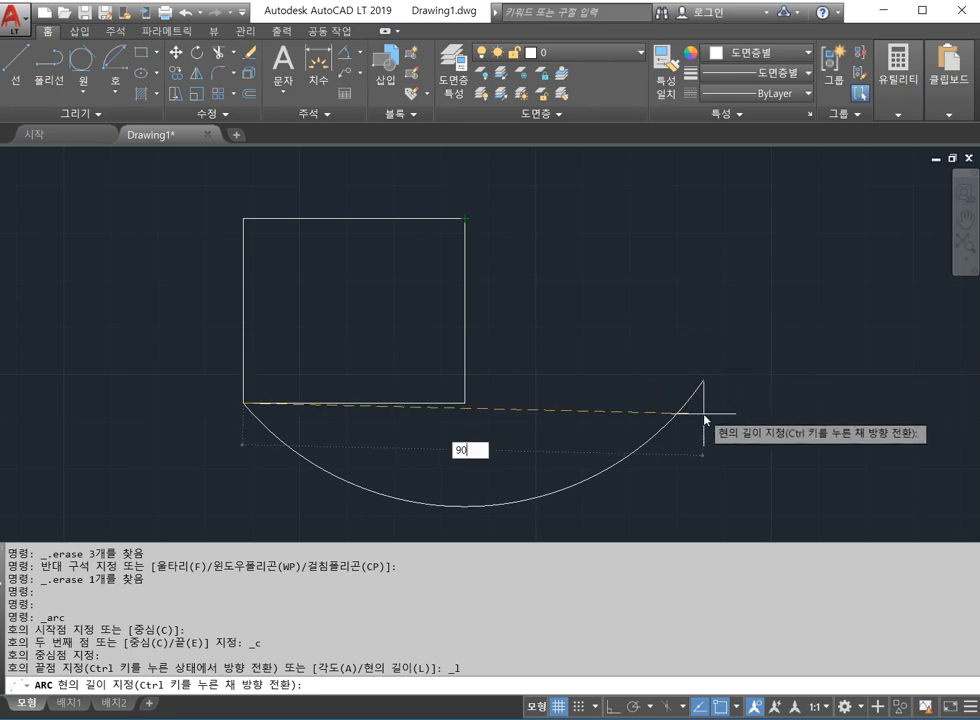
{"action": "key", "text": "Return"}
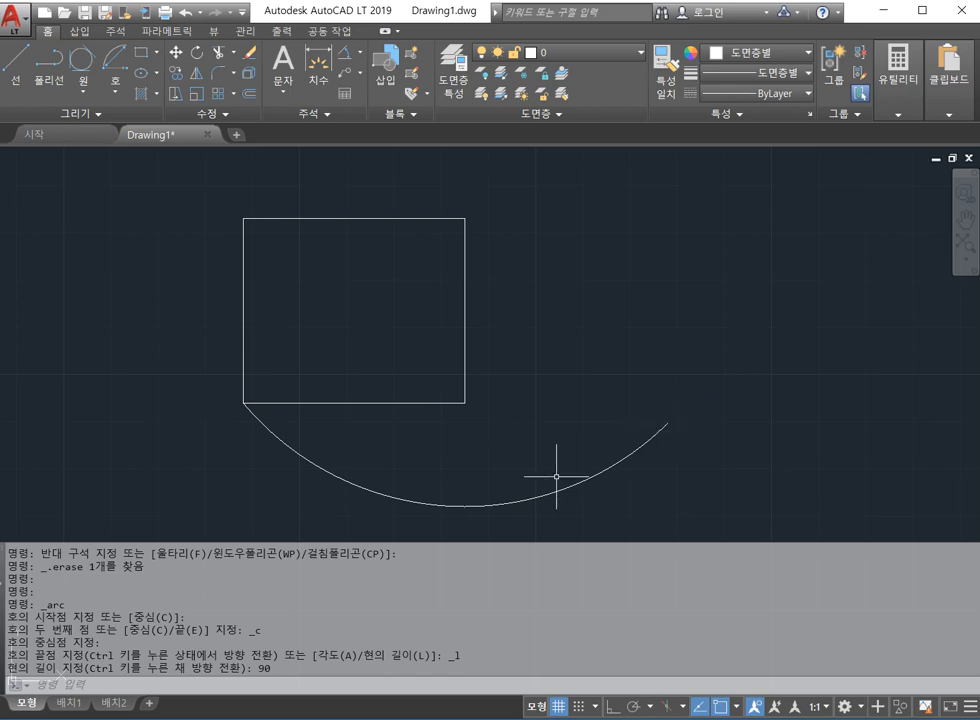
Step: Delete the arc with the chord length of 90
{"action": "left_click", "coordinate": [115, 83]}
{"action": "left_click", "coordinate": [492, 427]}
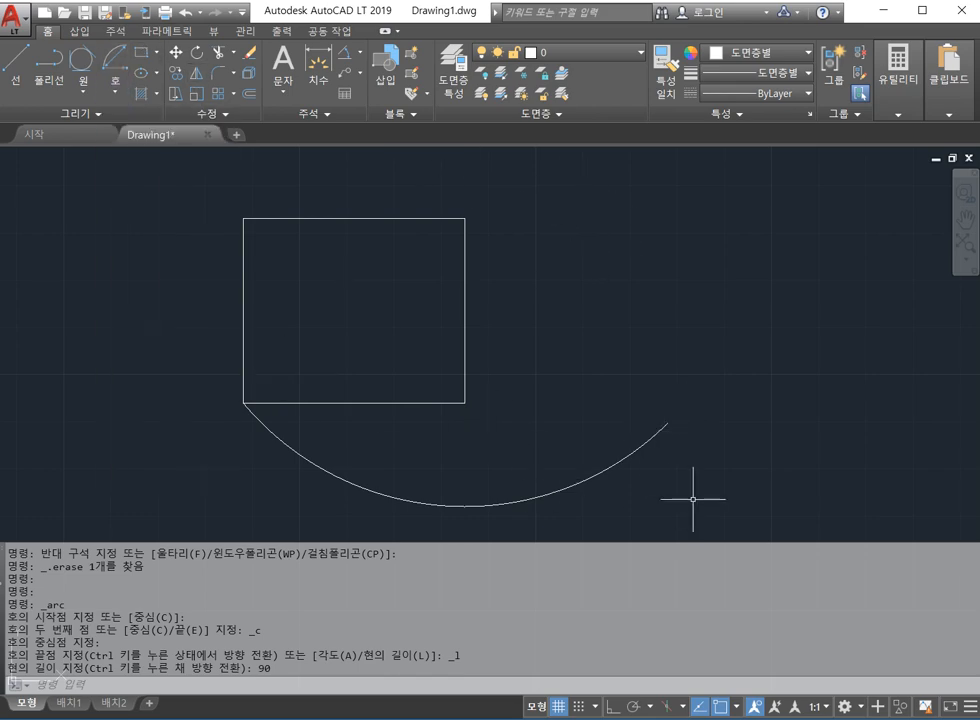
{"action": "left_click", "coordinate": [842, 526]}
{"action": "left_click", "coordinate": [466, 451]}
{"action": "key", "text": "Delete"}
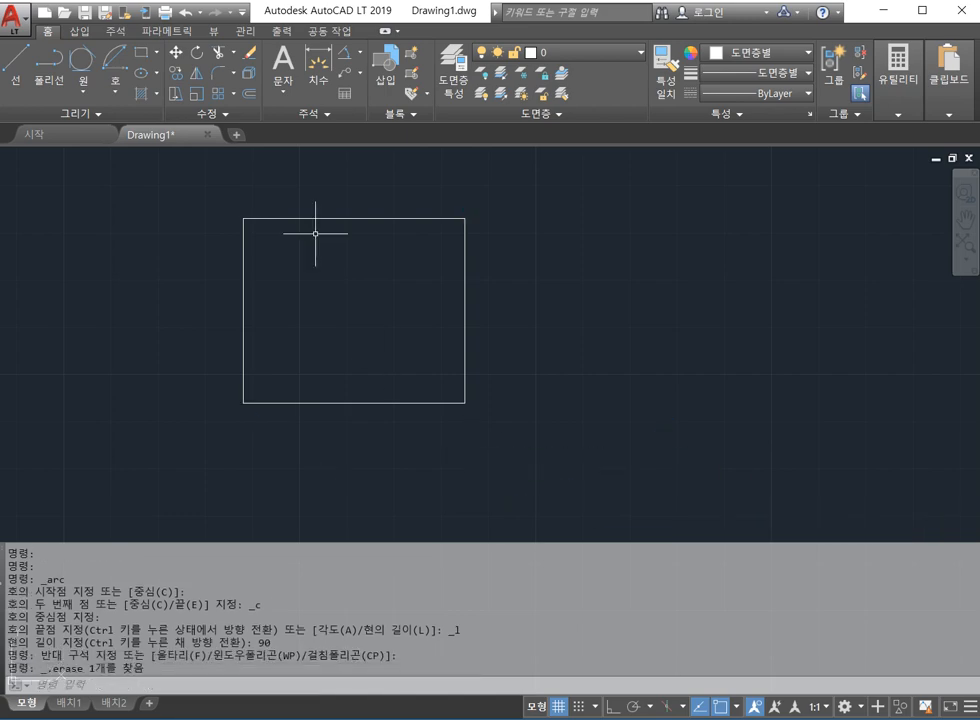
Step: Try a Center, Start, End arc centred on the rectangle's upper-right corner and starting at its lower-left corner, then cancel it
{"action": "left_click", "coordinate": [116, 93]}
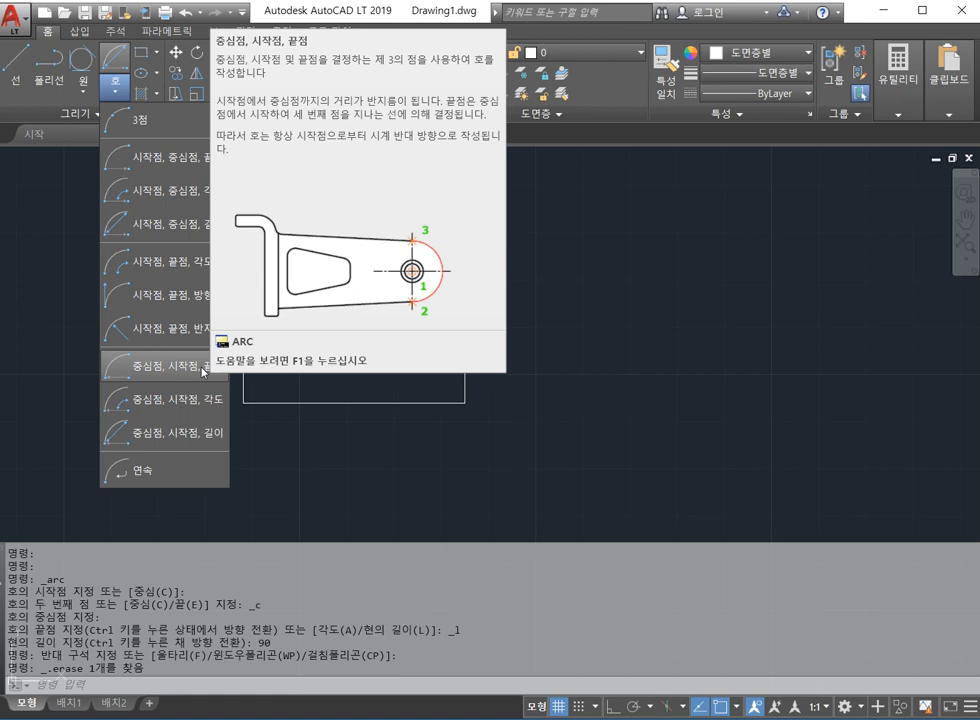
{"action": "left_click", "coordinate": [203, 369]}
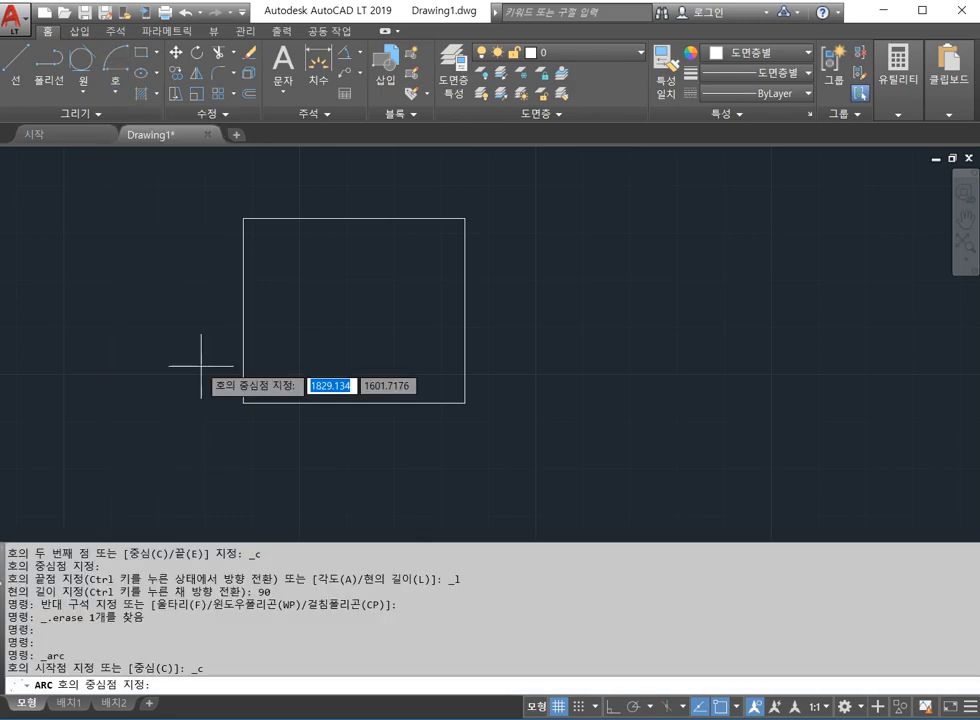
{"action": "left_click", "coordinate": [465, 218]}
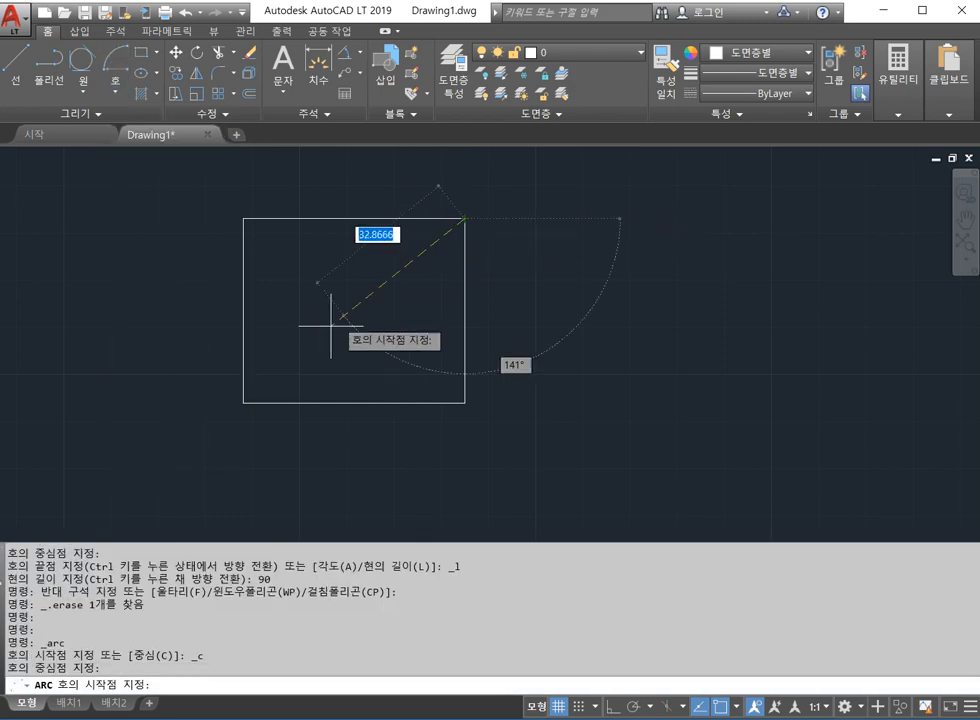
{"action": "left_click", "coordinate": [252, 397]}
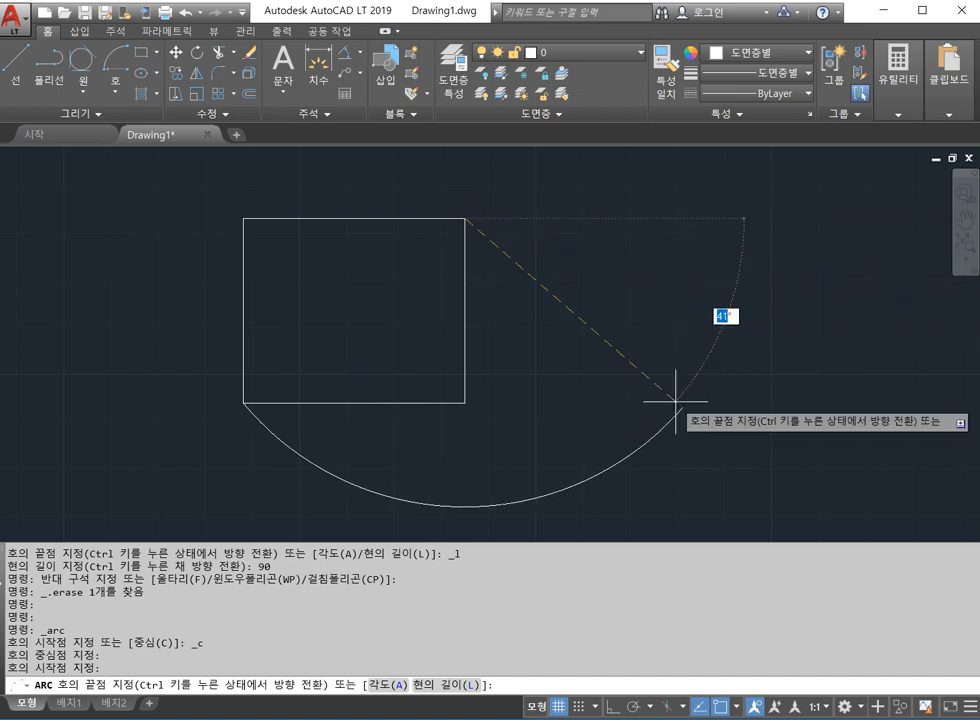
{"action": "key", "text": "Escape"}
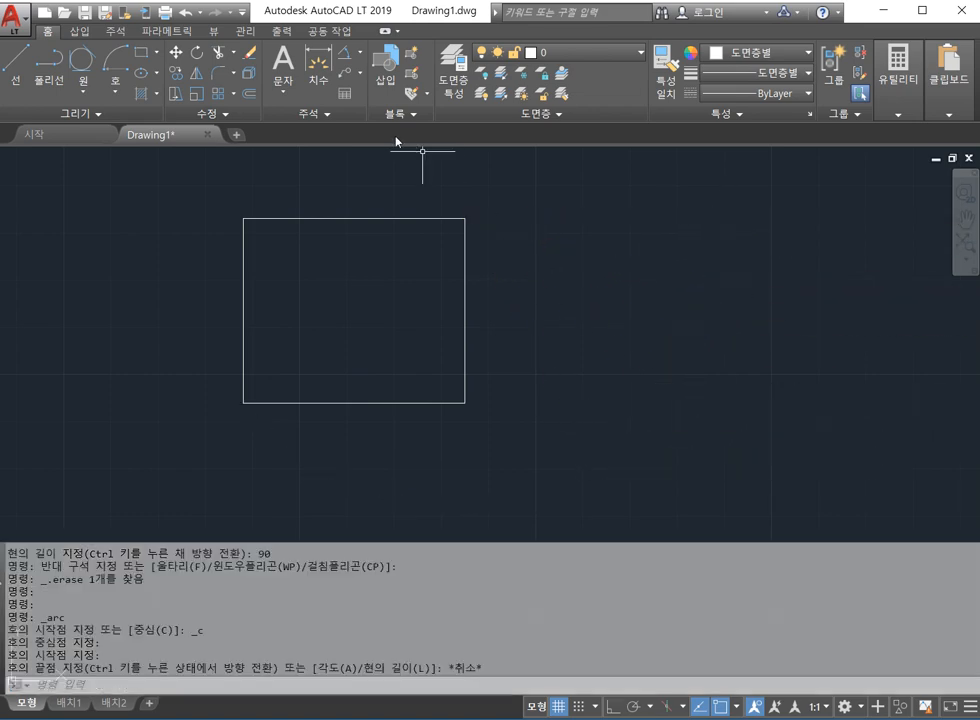
Step: Draw a Start, End, Angle arc from the rectangle's upper-left corner to its lower-right corner with an included angle of 15 degrees
{"action": "left_click", "coordinate": [124, 90]}
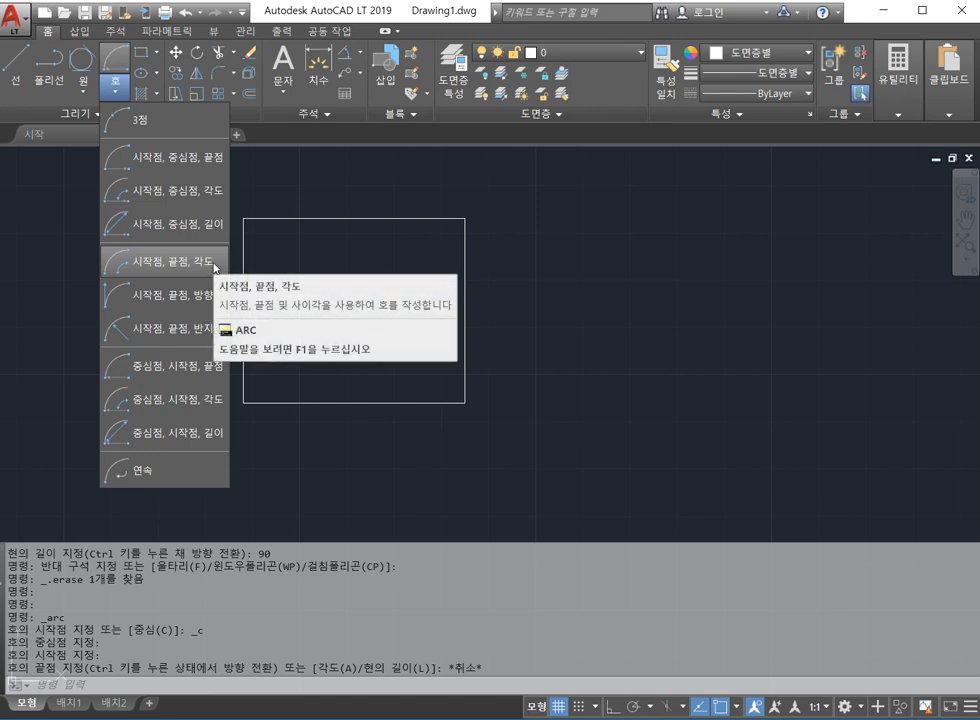
{"action": "left_click", "coordinate": [214, 268]}
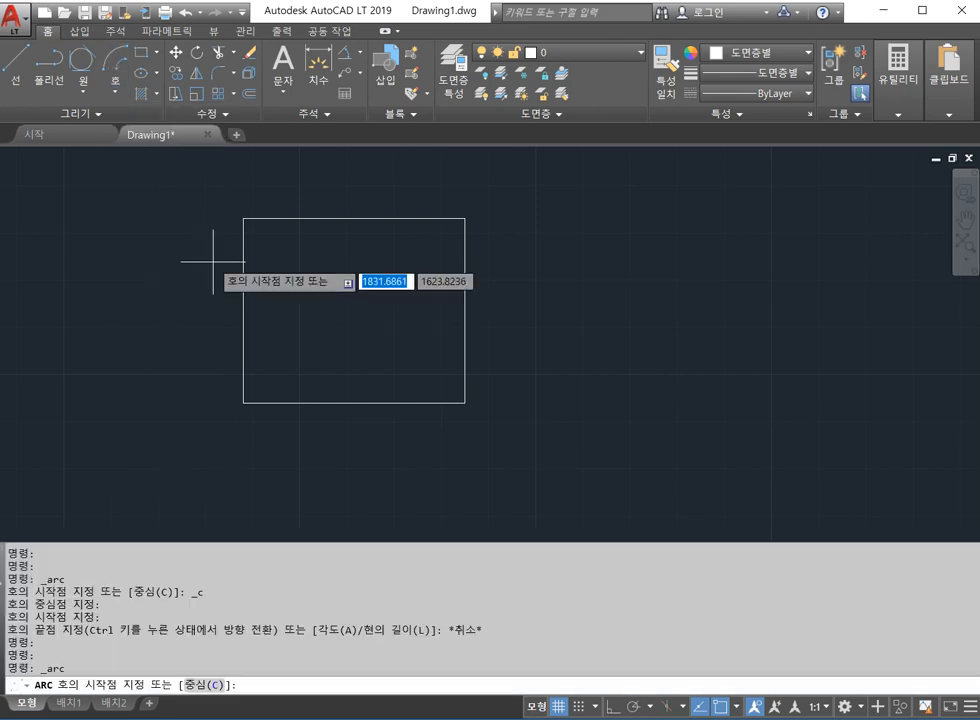
{"action": "left_click", "coordinate": [243, 218]}
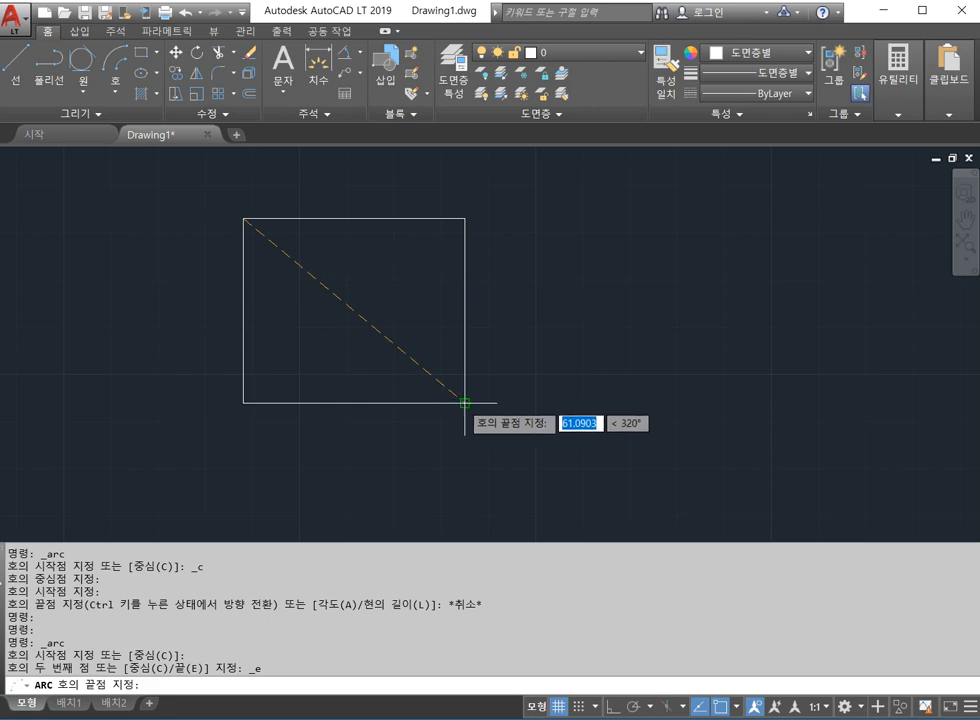
{"action": "left_click", "coordinate": [464, 402]}
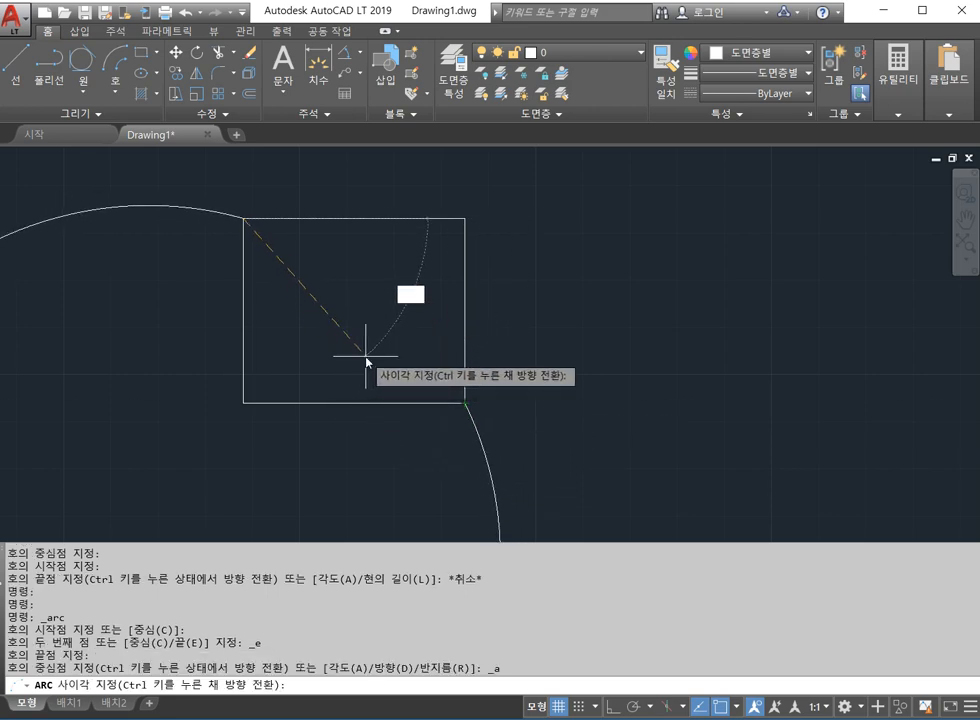
{"action": "type", "text": "15"}
{"action": "key", "text": "Return"}
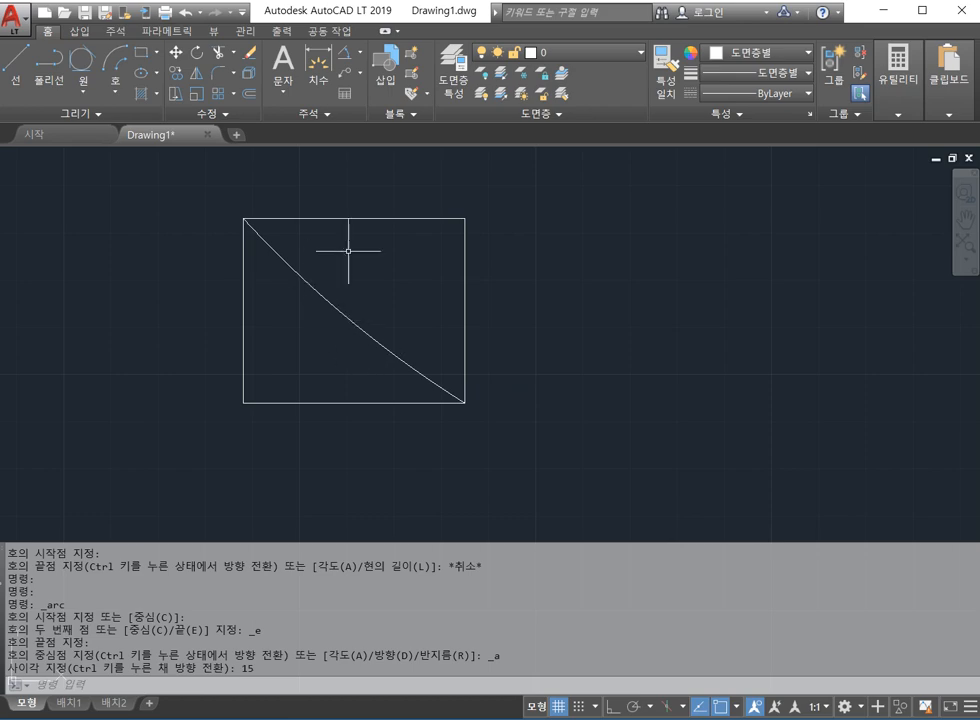
Step: Draw two connected lines from the arc's start point to its centre and back to its endpoint at the rectangle's lower-right corner
{"action": "left_click", "coordinate": [966, 219]}
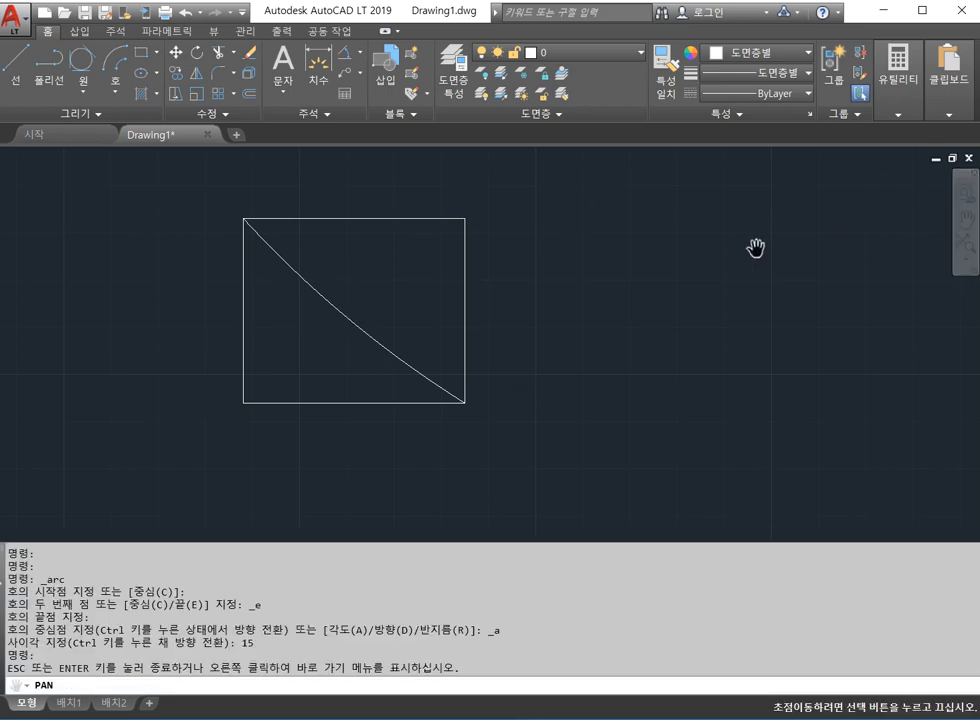
{"action": "left_click_drag", "start_coordinate": [755, 247], "coordinate": [610, 367]}
{"action": "scroll", "coordinate": [611, 370], "scroll_direction": "down", "scroll_amount": 4}
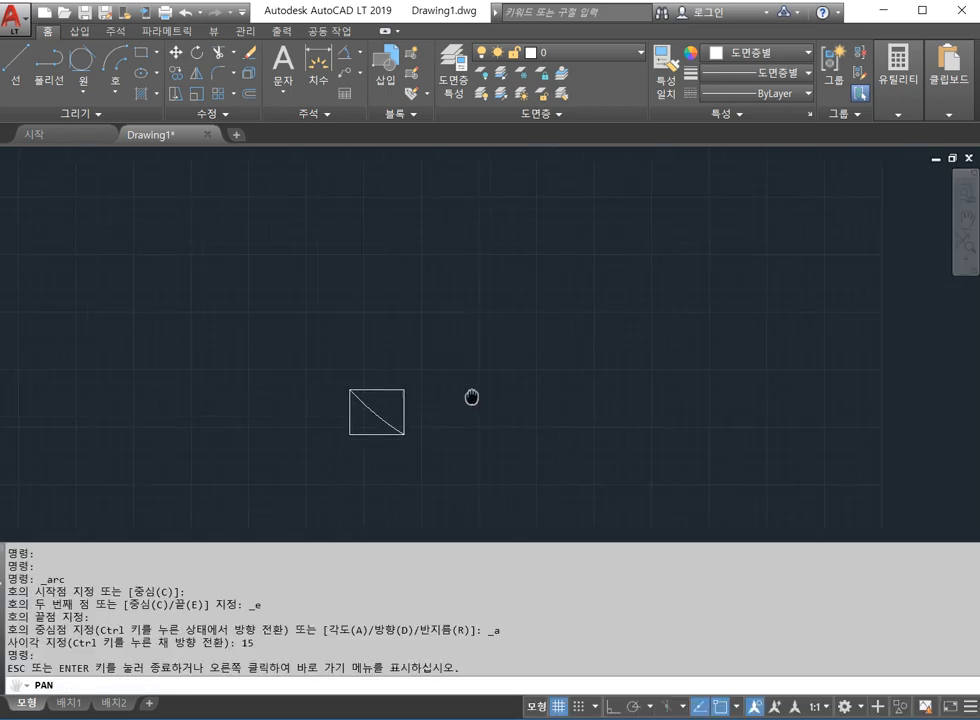
{"action": "left_click_drag", "start_coordinate": [472, 397], "coordinate": [443, 394]}
{"action": "key", "text": "Escape"}
{"action": "left_click", "coordinate": [15, 62]}
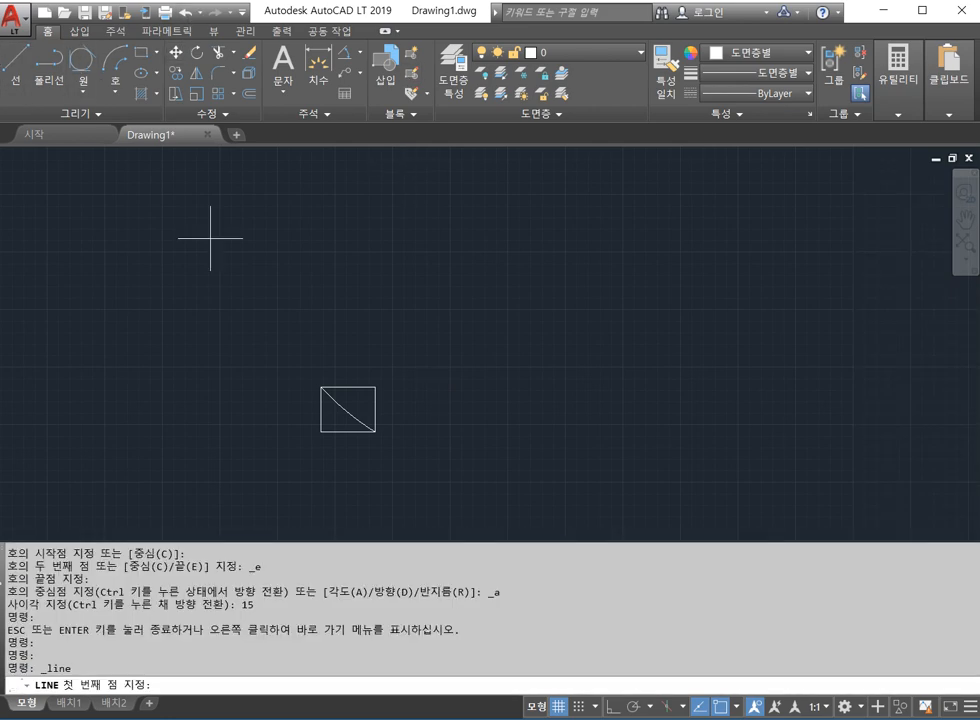
{"action": "left_click", "coordinate": [321, 387]}
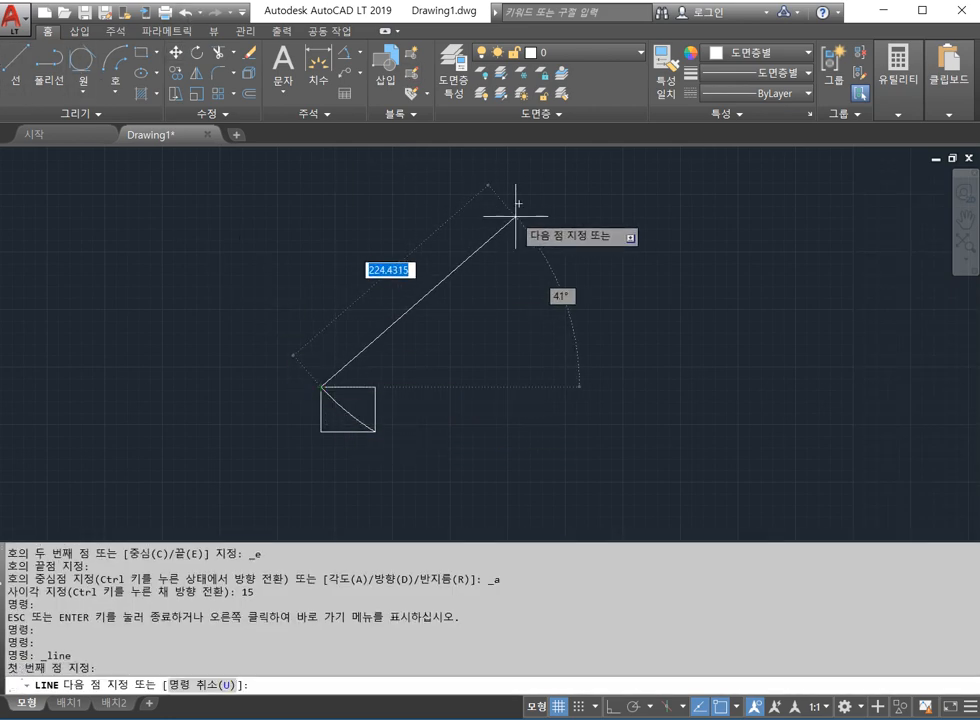
{"action": "left_click", "coordinate": [519, 204]}
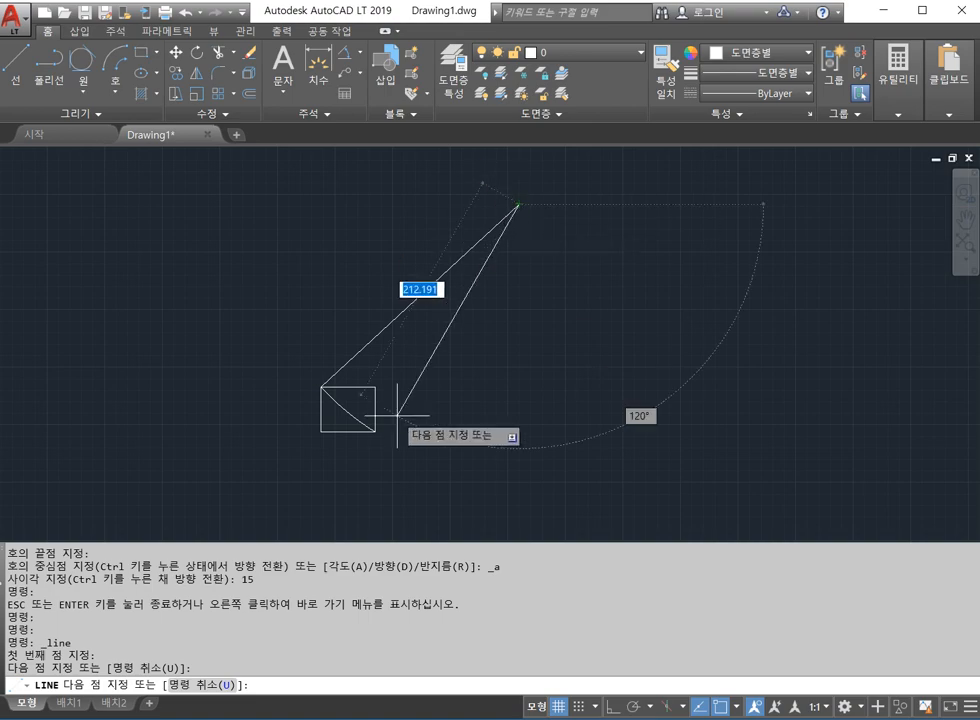
{"action": "left_click", "coordinate": [375, 432]}
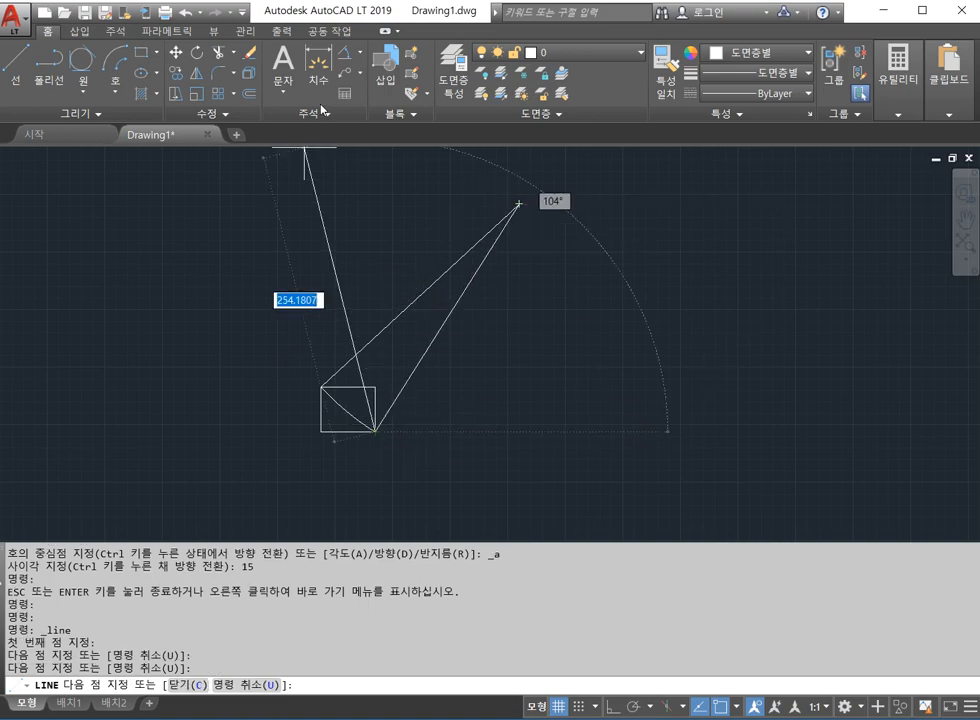
{"action": "key", "text": "Escape"}
Step: Add an angular dimension between the two radial lines, placing it between the rectangle and the arc's centre
{"action": "left_click", "coordinate": [347, 53]}
{"action": "left_click", "coordinate": [431, 285]}
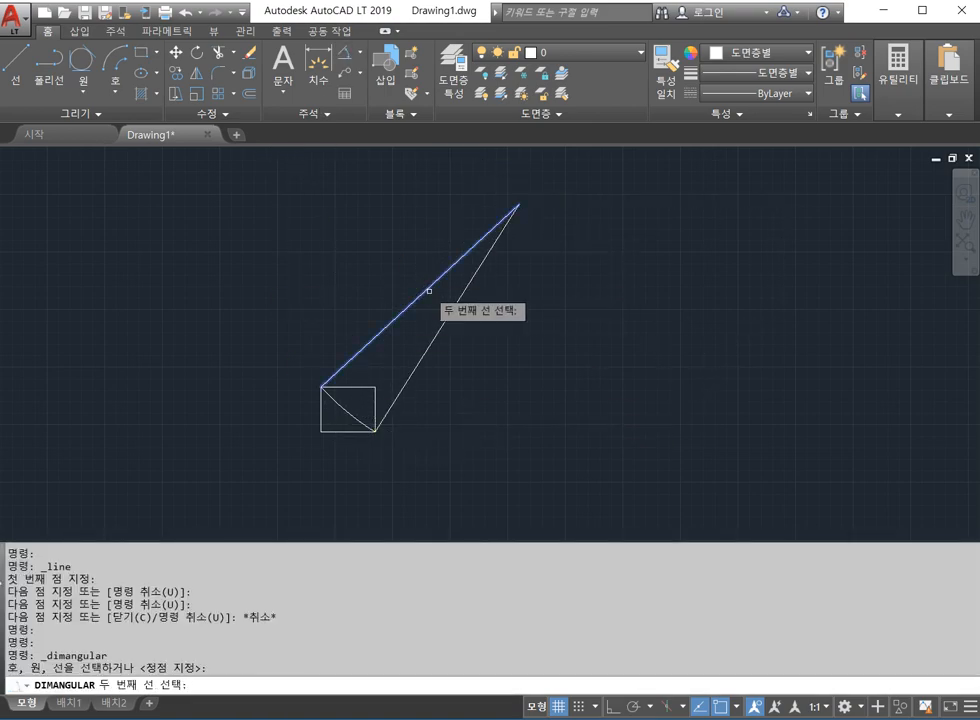
{"action": "left_click", "coordinate": [452, 309]}
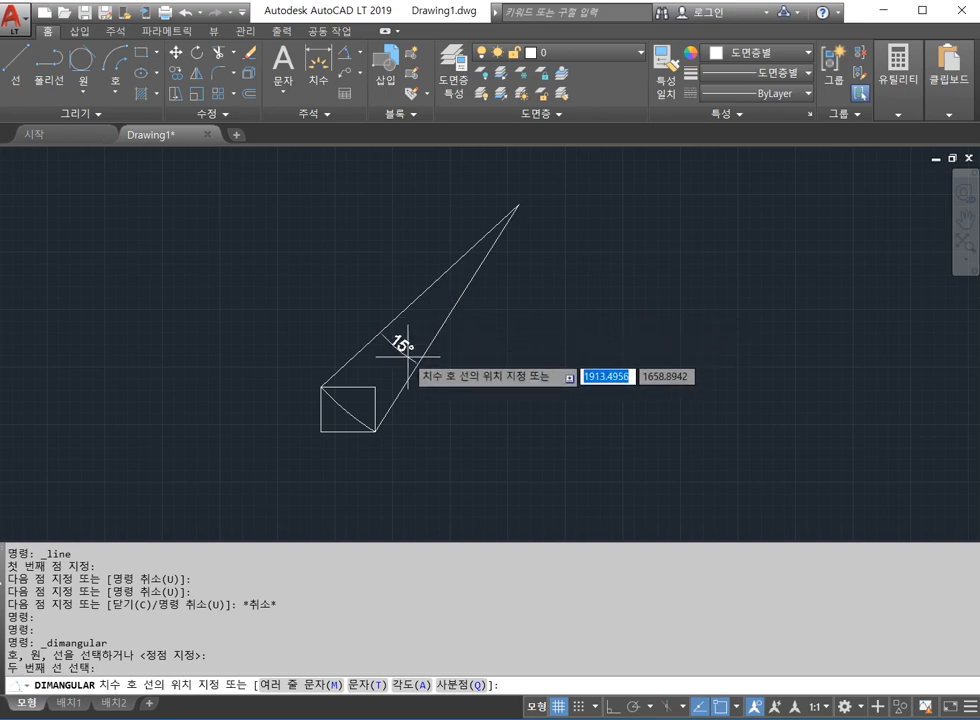
{"action": "left_click", "coordinate": [408, 356]}
{"action": "key", "text": "Escape"}
Step: Delete the angular dimension, both radial lines and the arc, keeping only the rectangle
{"action": "left_click", "coordinate": [454, 377]}
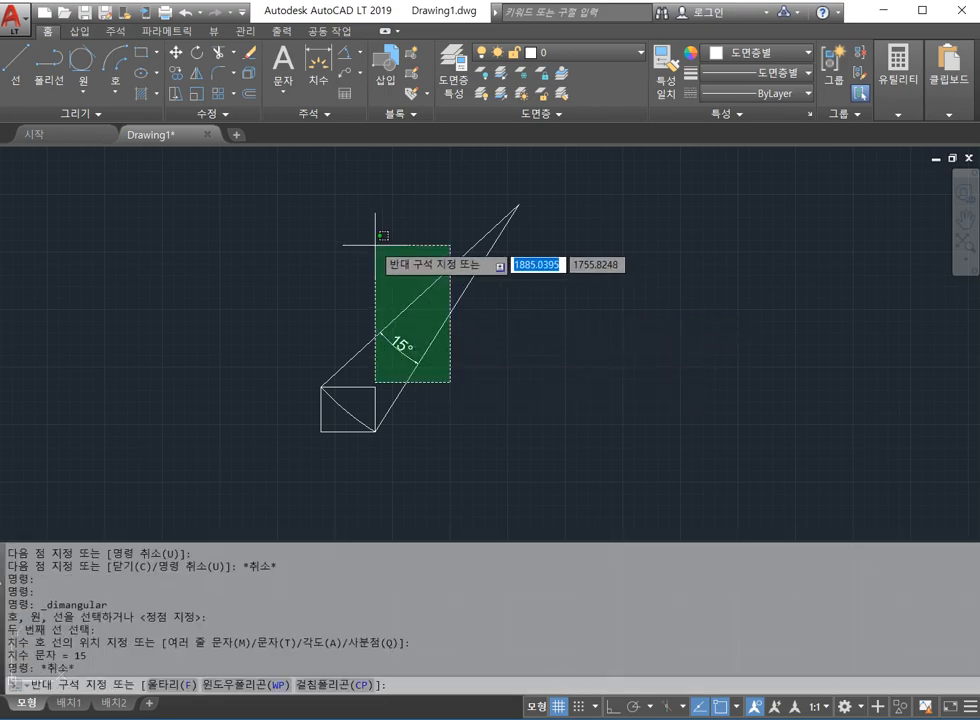
{"action": "left_click", "coordinate": [375, 244]}
{"action": "key", "text": "Delete"}
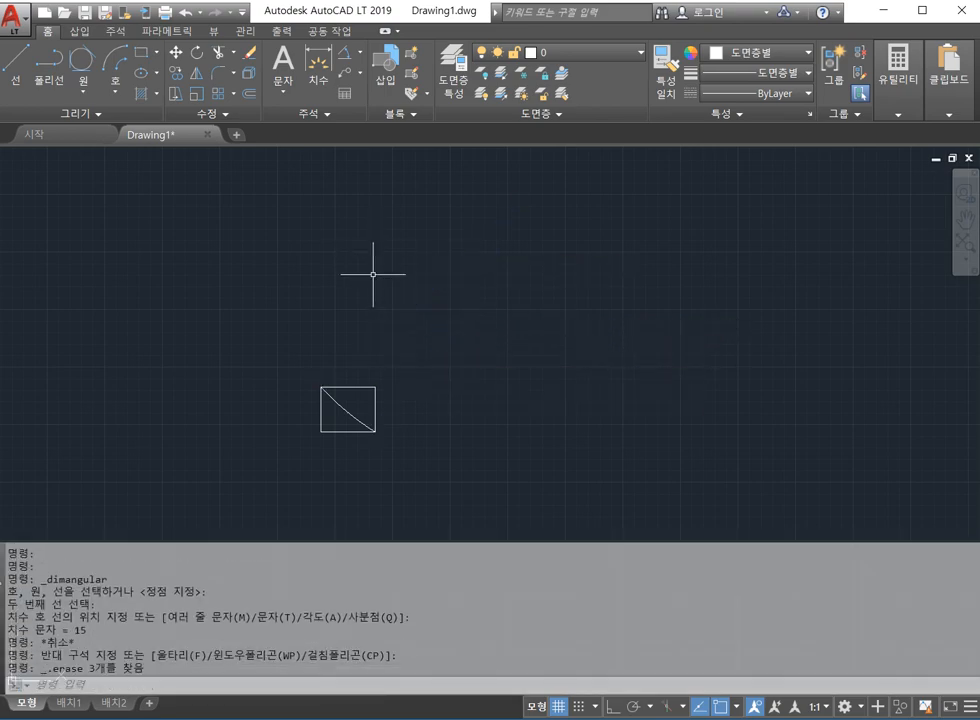
{"action": "left_click", "coordinate": [351, 418]}
{"action": "left_click", "coordinate": [332, 394]}
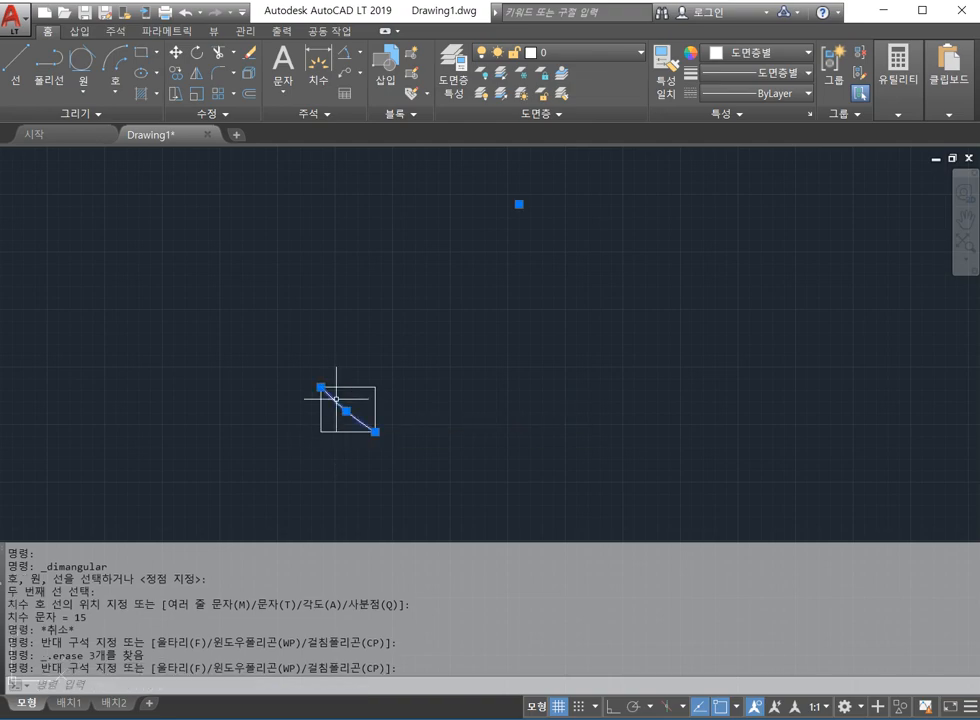
{"action": "key", "text": "Delete"}
Step: Try a Start, End, Direction arc from the rectangle's upper-left corner to its lower-right corner, previewing the tangent direction, then cancel it
{"action": "left_click", "coordinate": [112, 92]}
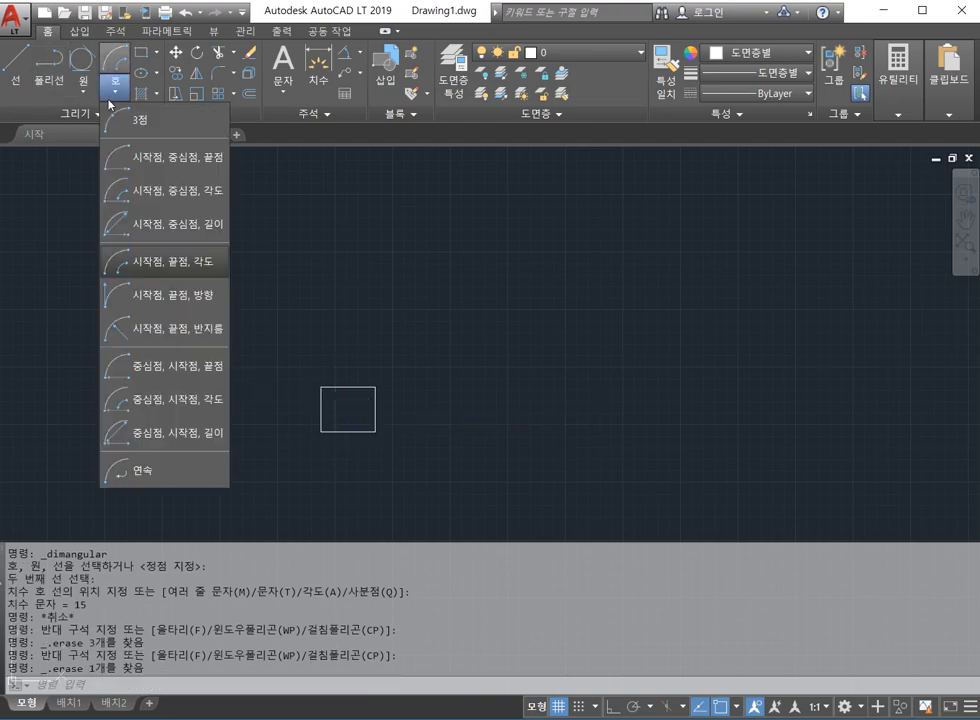
{"action": "left_click", "coordinate": [178, 295]}
{"action": "left_click", "coordinate": [320, 386]}
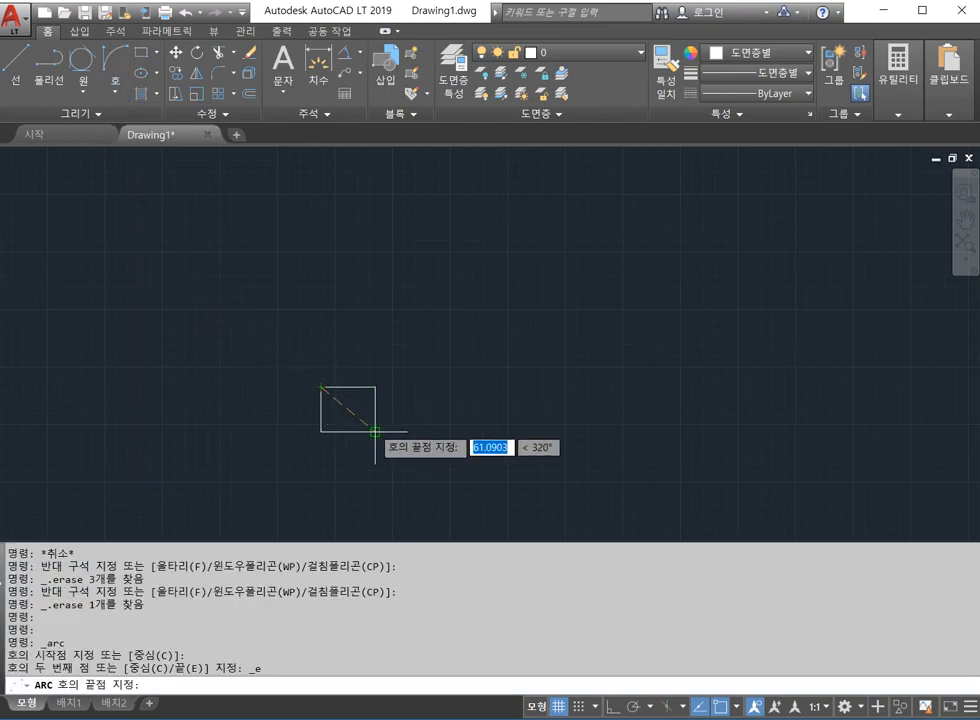
{"action": "left_click", "coordinate": [375, 431]}
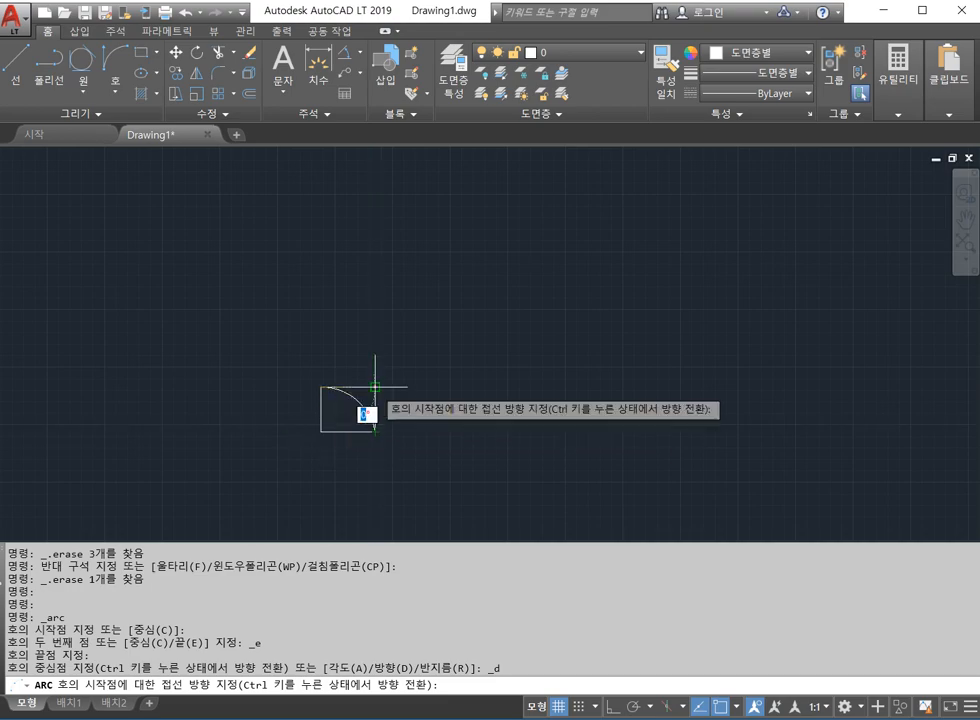
{"action": "key", "text": "Escape"}
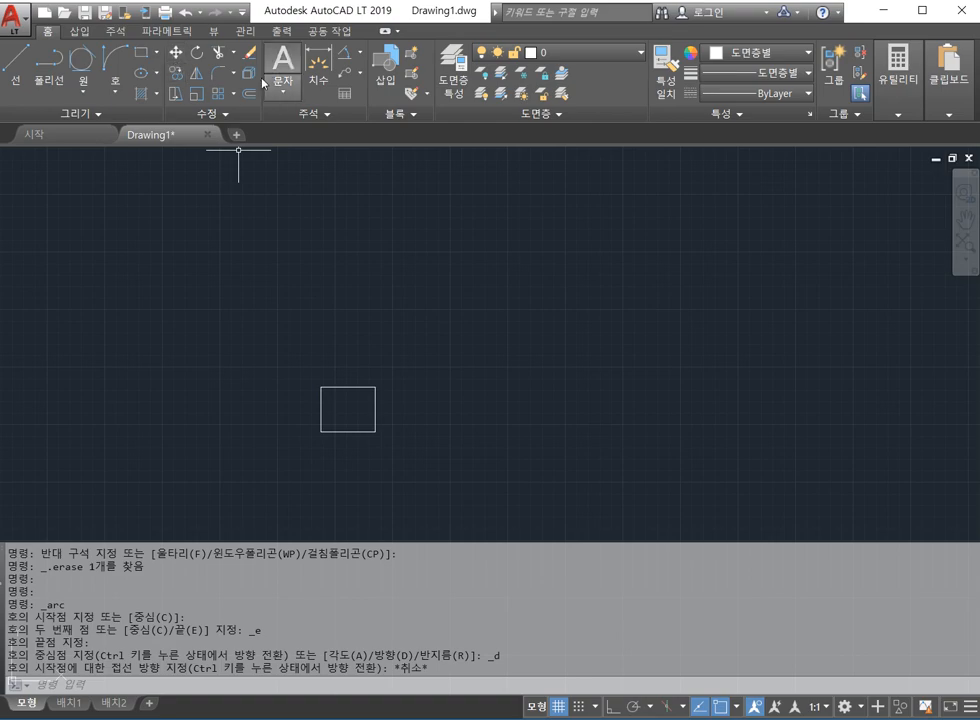
Step: Draw a Start, End, Radius arc from the rectangle's upper-left corner to its lower-right corner with a radius of 50
{"action": "left_click", "coordinate": [115, 90]}
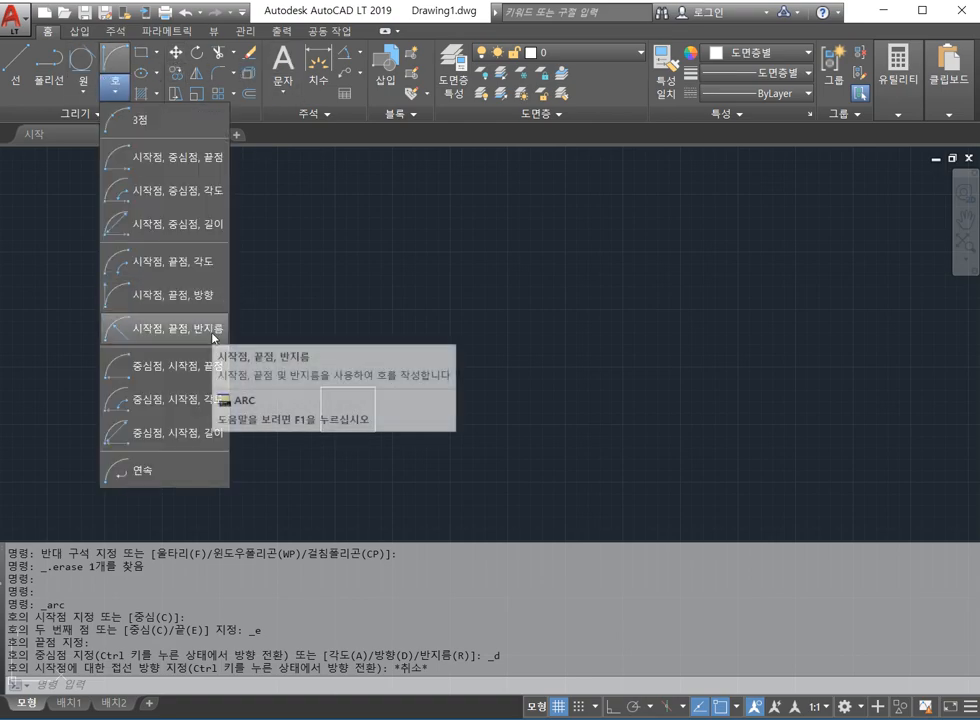
{"action": "left_click", "coordinate": [213, 338]}
{"action": "left_click", "coordinate": [321, 386]}
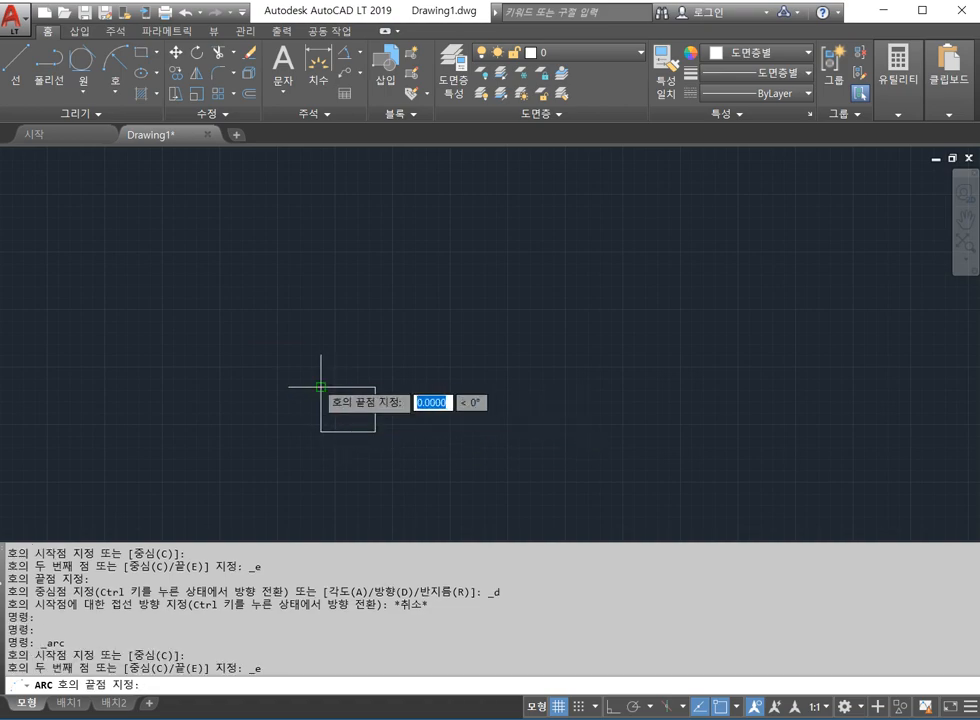
{"action": "left_click", "coordinate": [375, 431]}
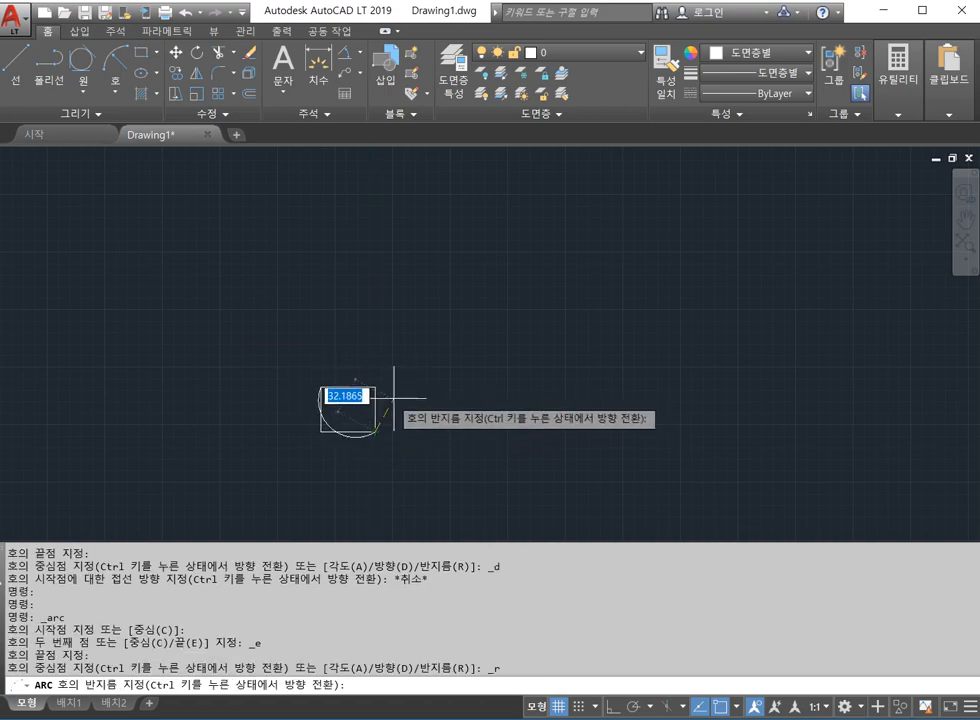
{"action": "type", "text": "50"}
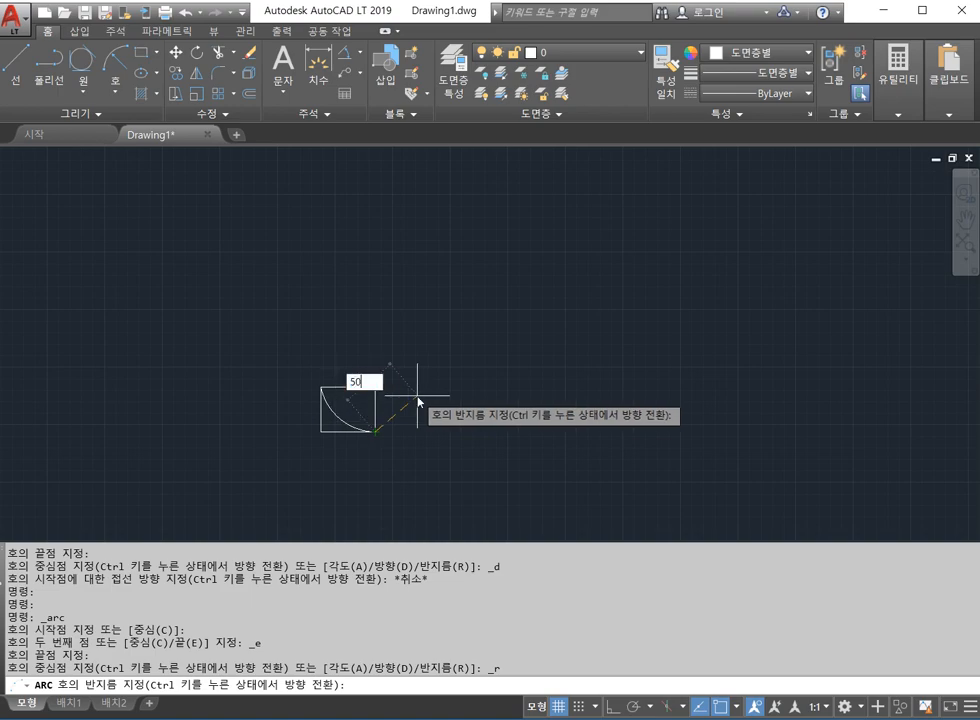
{"action": "key", "text": "Return"}
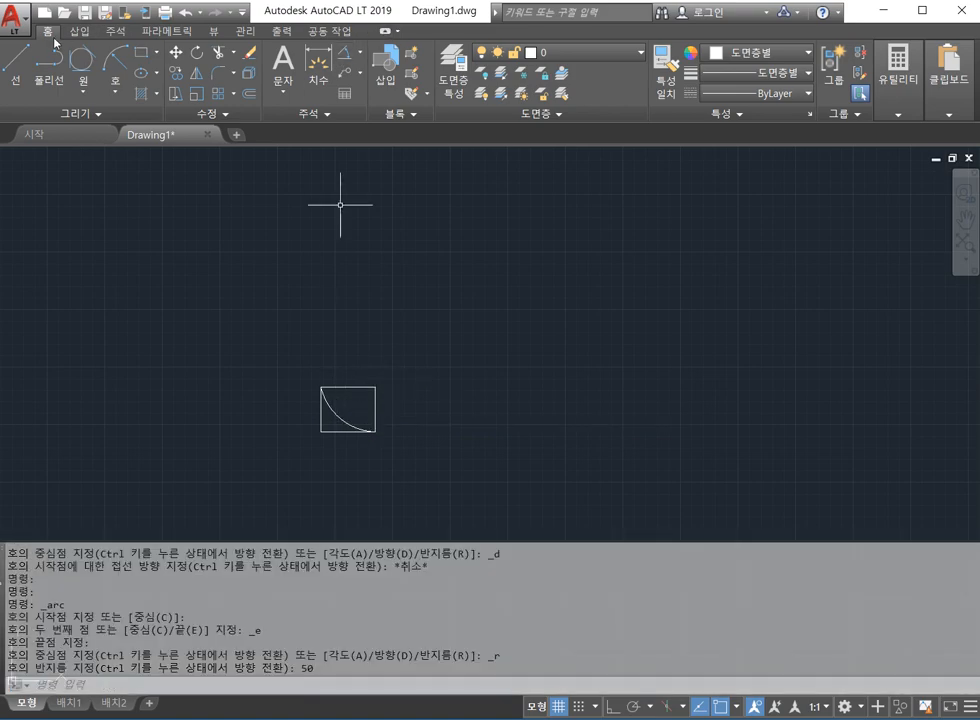
Step: Draw a line from the arc's endpoint at the rectangle's lower-right corner to the arc's centre
{"action": "left_click", "coordinate": [15, 60]}
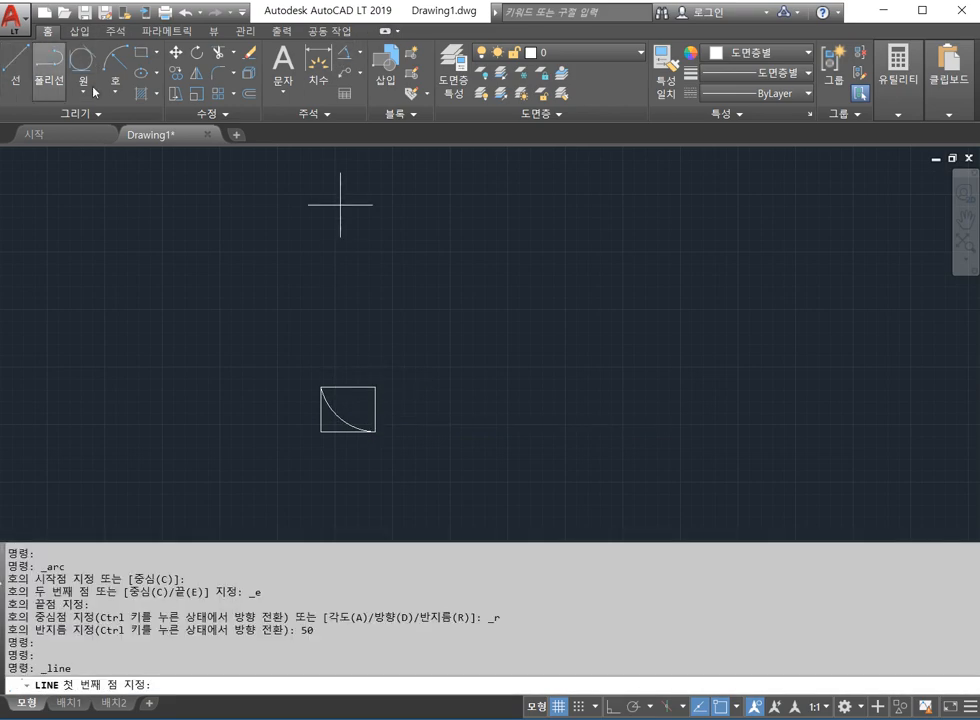
{"action": "left_click", "coordinate": [375, 430]}
{"action": "left_click", "coordinate": [376, 374]}
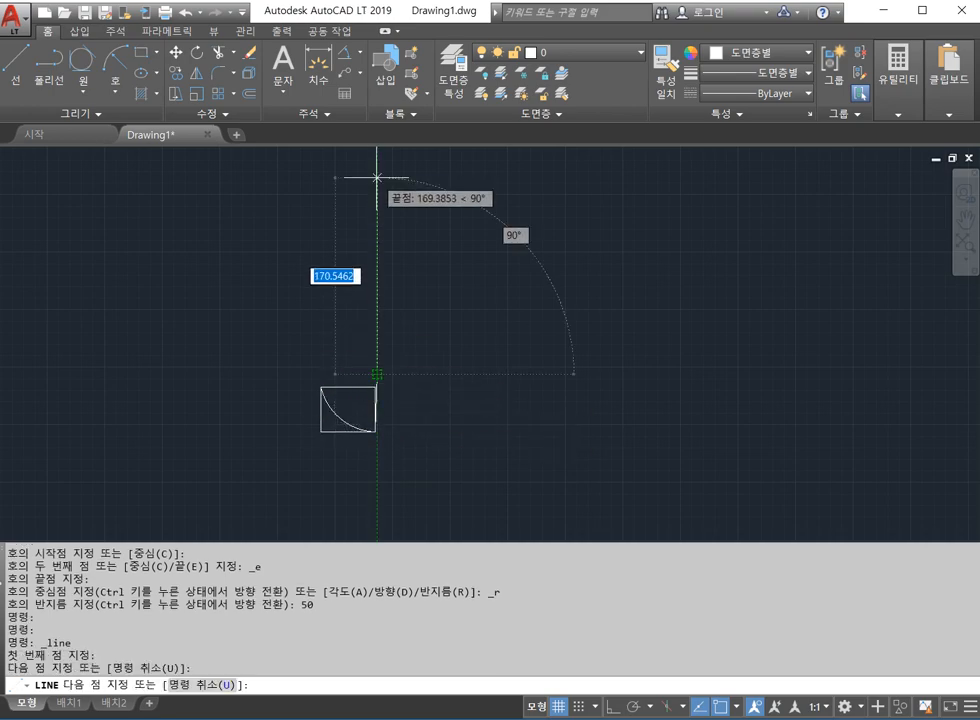
{"action": "key", "text": "Escape"}
Step: Add an aligned dimension to the line between the arc's centre and its endpoint at the rectangle's lower-right corner
{"action": "left_click", "coordinate": [357, 53]}
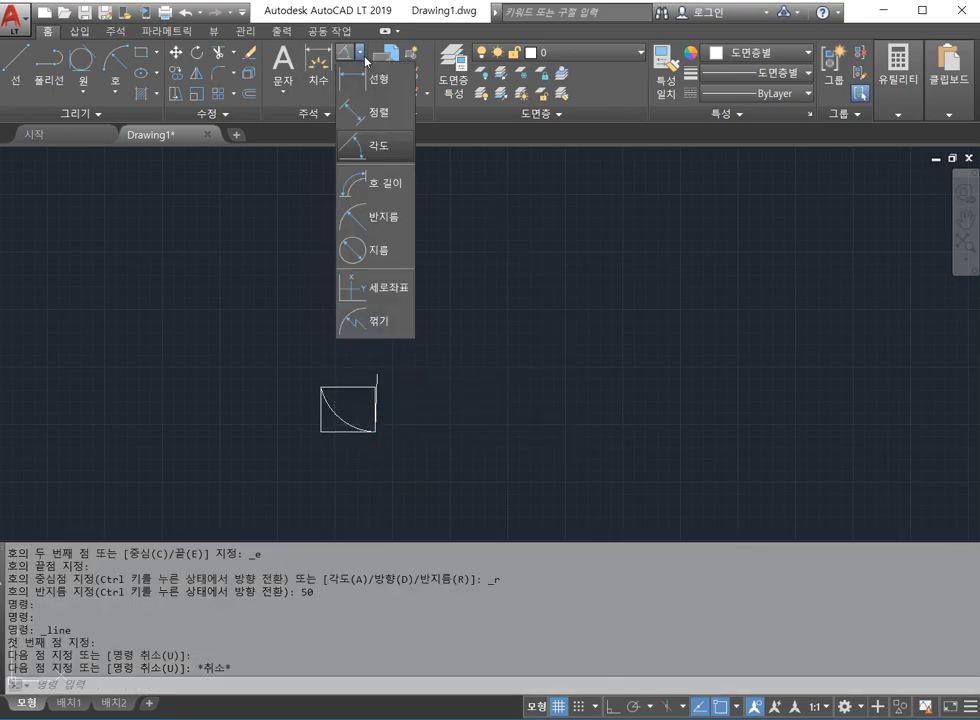
{"action": "left_click", "coordinate": [372, 111]}
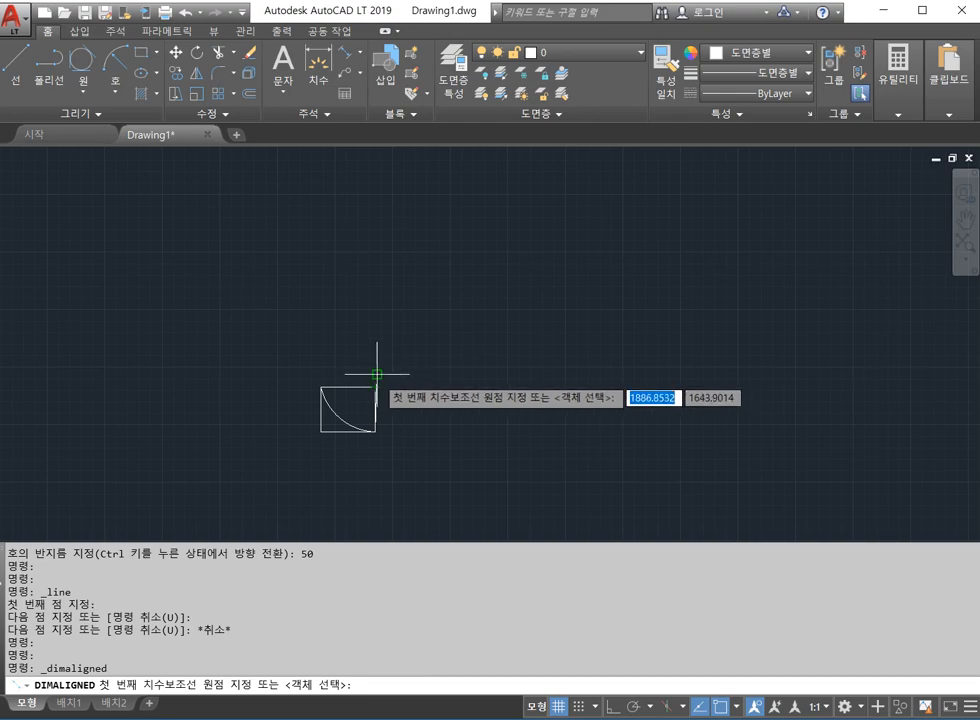
{"action": "left_click", "coordinate": [376, 375]}
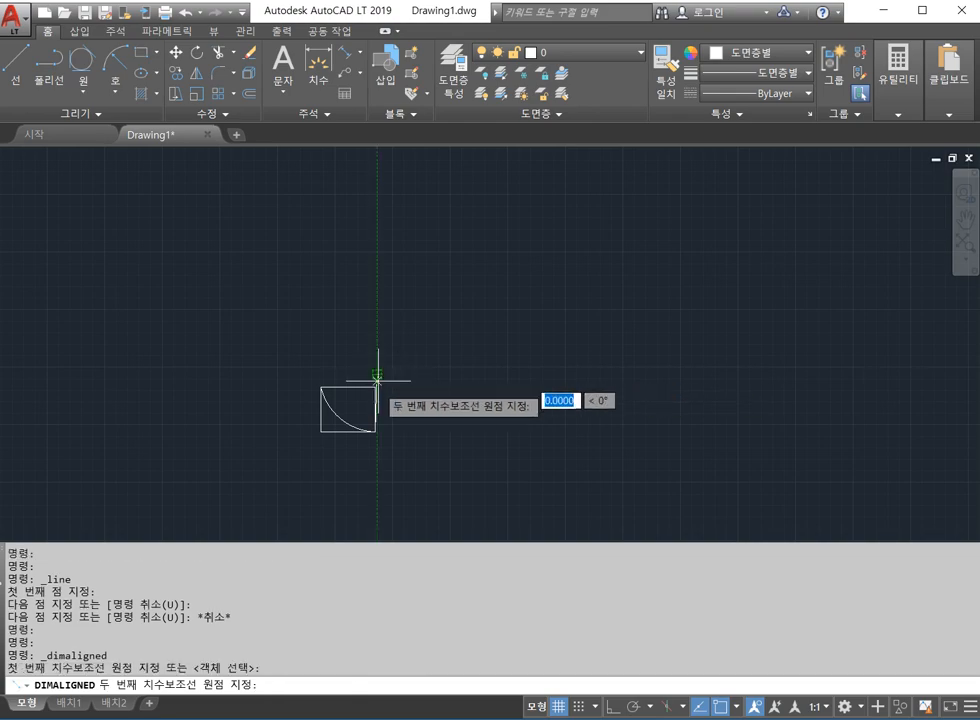
{"action": "left_click", "coordinate": [376, 431]}
{"action": "left_click", "coordinate": [414, 429]}
{"action": "key", "text": "Escape"}
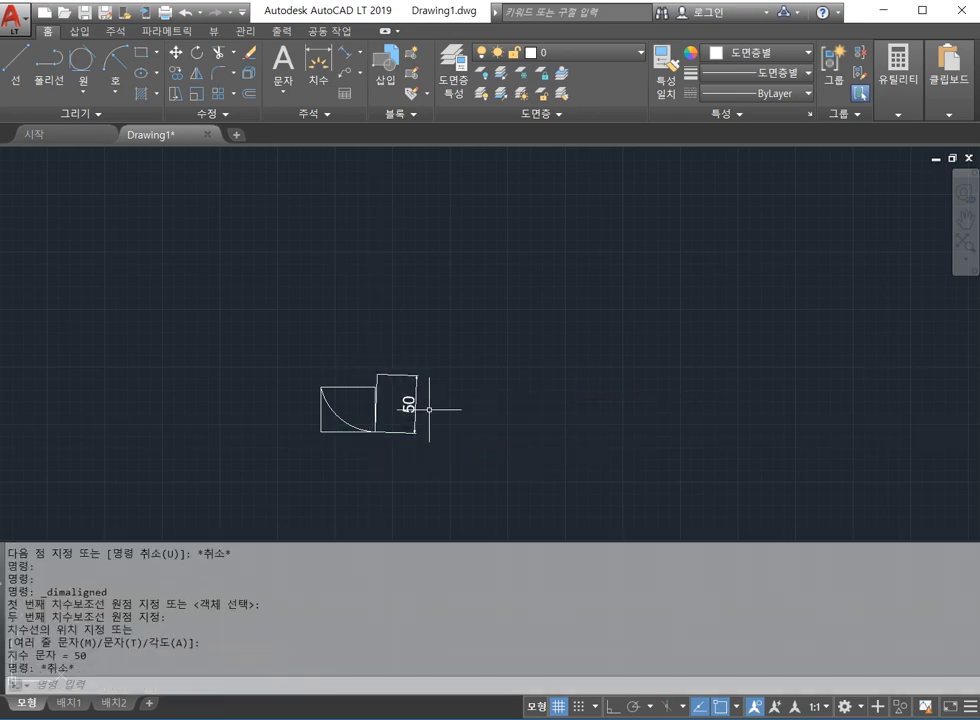
Step: Delete the dimension, the line, the rectangle and the arc to clear the drawing
{"action": "left_click", "coordinate": [438, 424]}
{"action": "left_click", "coordinate": [380, 337]}
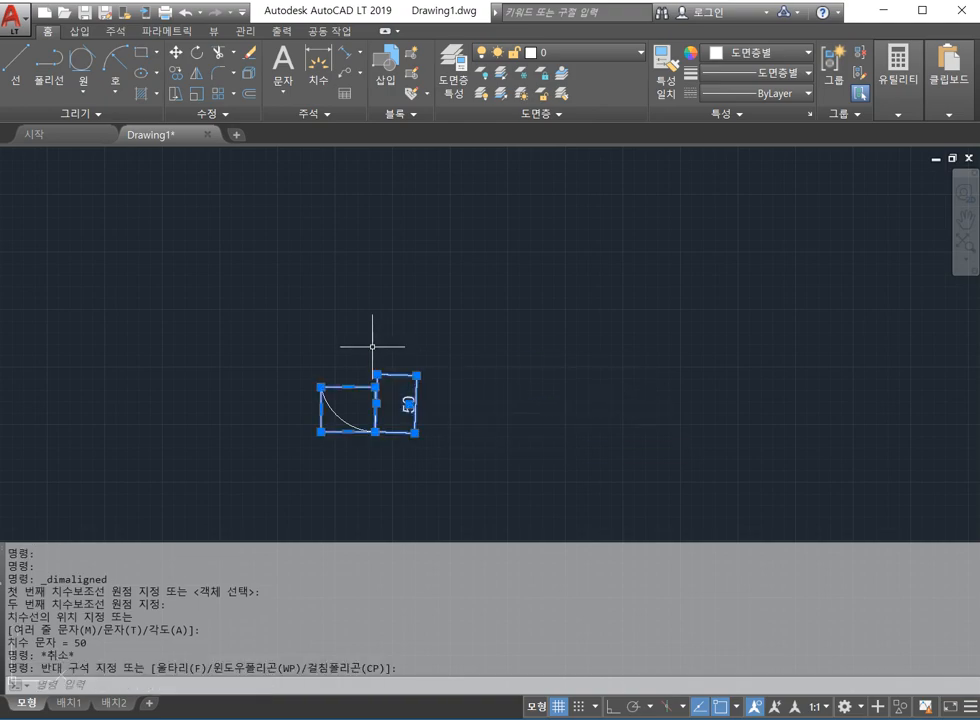
{"action": "key", "text": "Delete"}
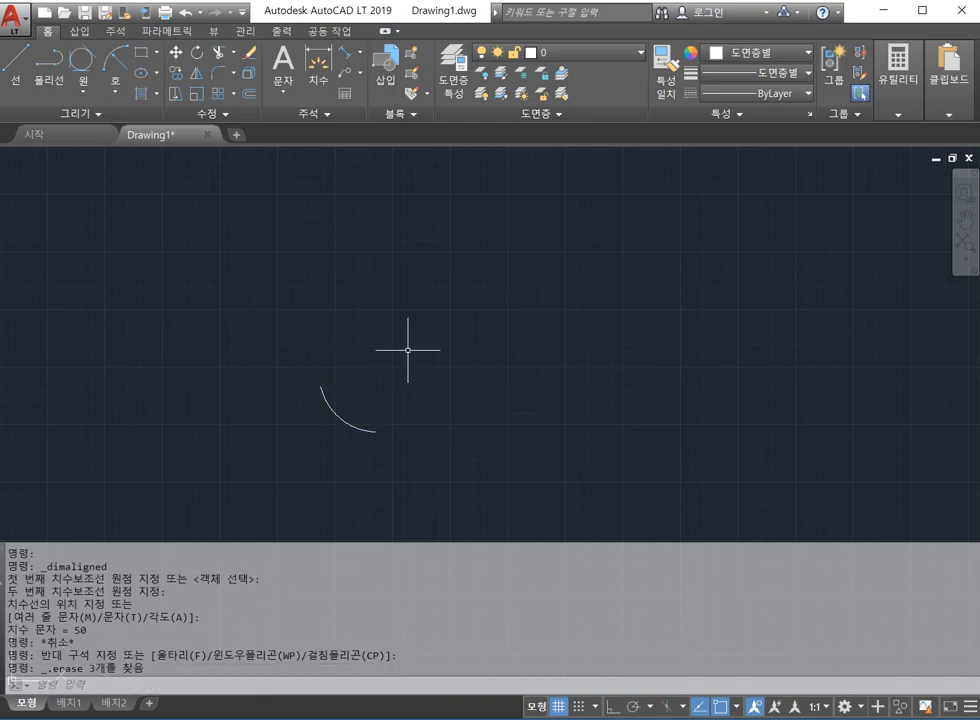
{"action": "left_click", "coordinate": [411, 444]}
{"action": "left_click", "coordinate": [262, 317]}
{"action": "key", "text": "Delete"}
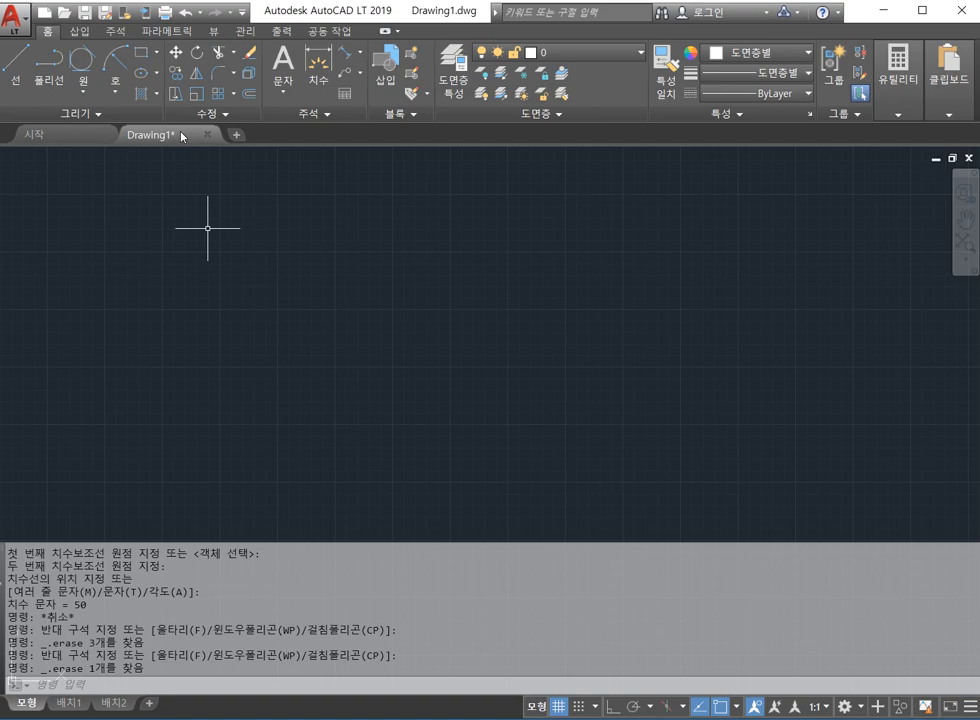
{"action": "left_click", "coordinate": [115, 86]}
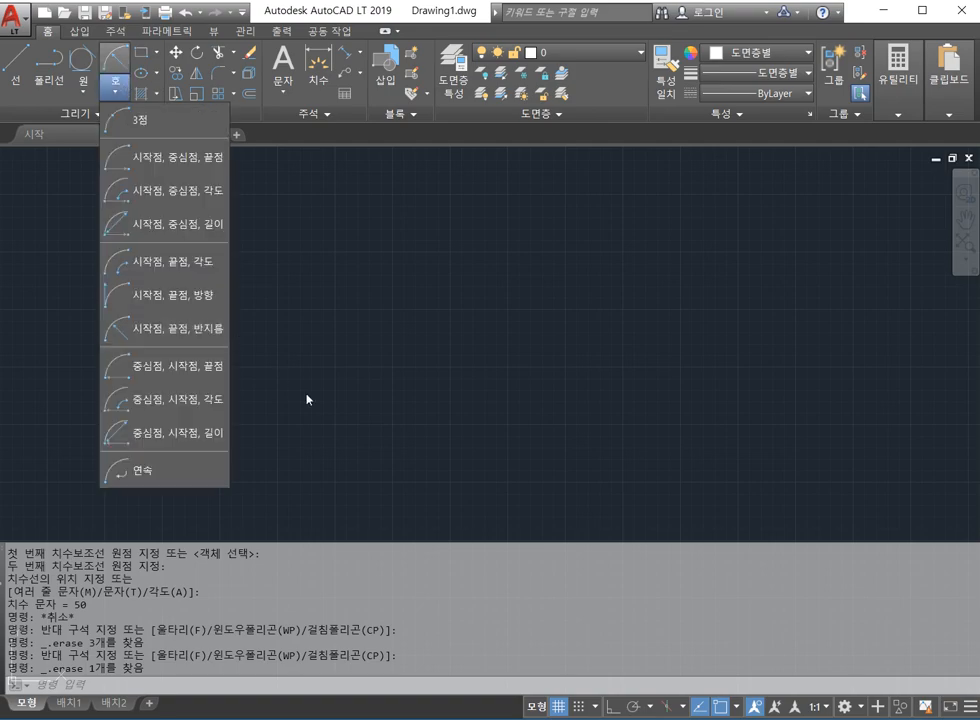
{"action": "key", "text": "Escape"}
{"action": "key", "text": "Escape"}
Step: Draw a three-point arc bulging upward in the empty drawing area, placing the endpoint about 156 units from the second point
{"action": "type", "text": "a"}
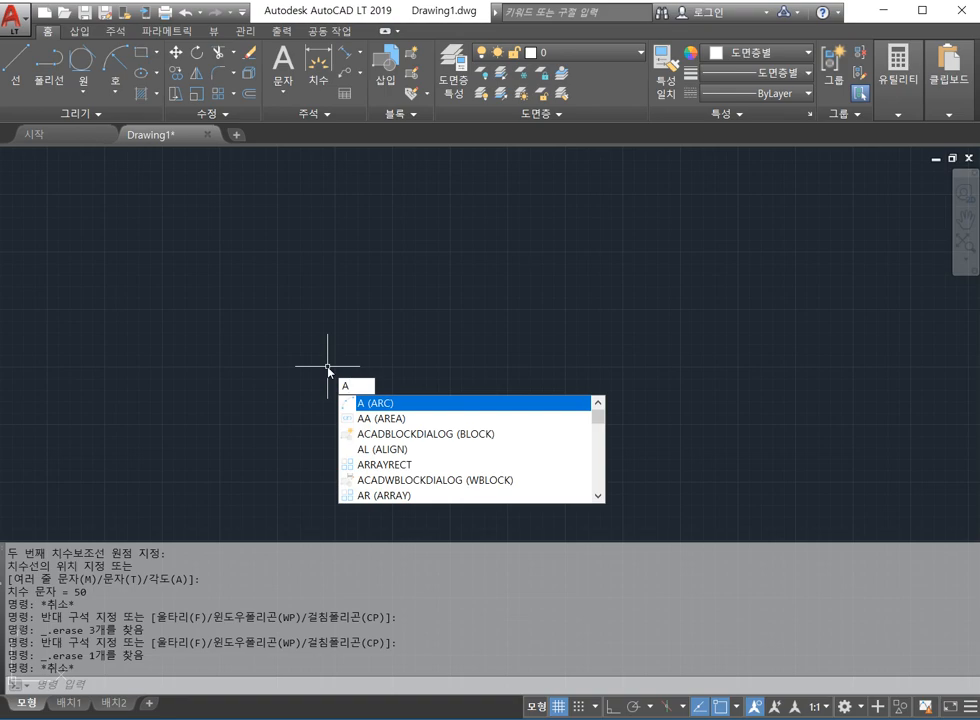
{"action": "key", "text": "Return"}
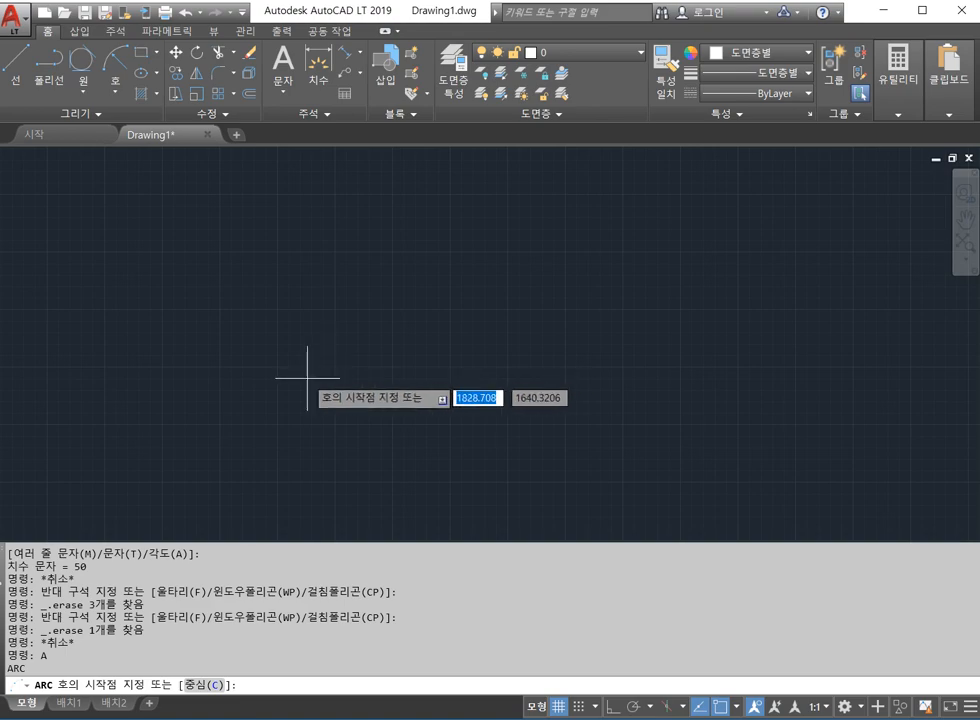
{"action": "left_click", "coordinate": [302, 378]}
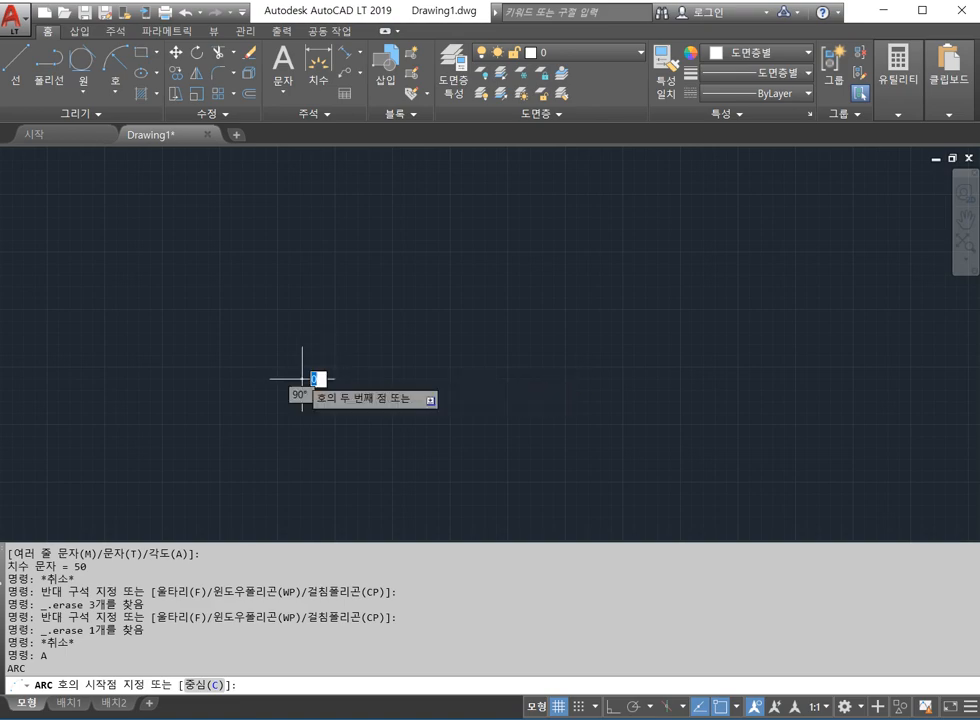
{"action": "left_click", "coordinate": [431, 286]}
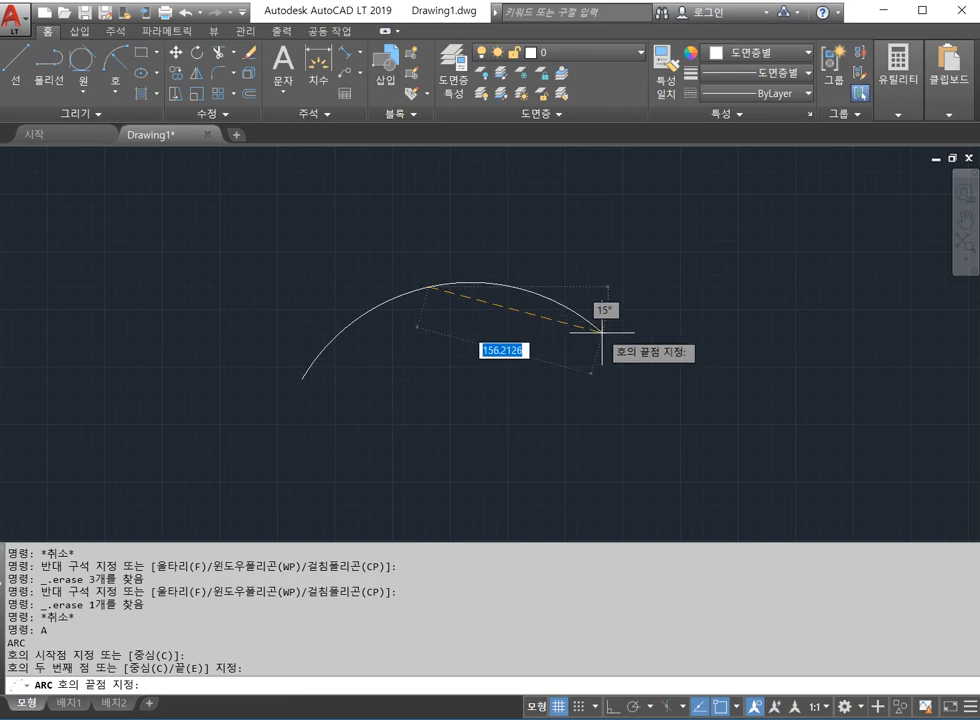
{"action": "left_click", "coordinate": [601, 332]}
Step: Delete the three-point arc
{"action": "left_click", "coordinate": [656, 440]}
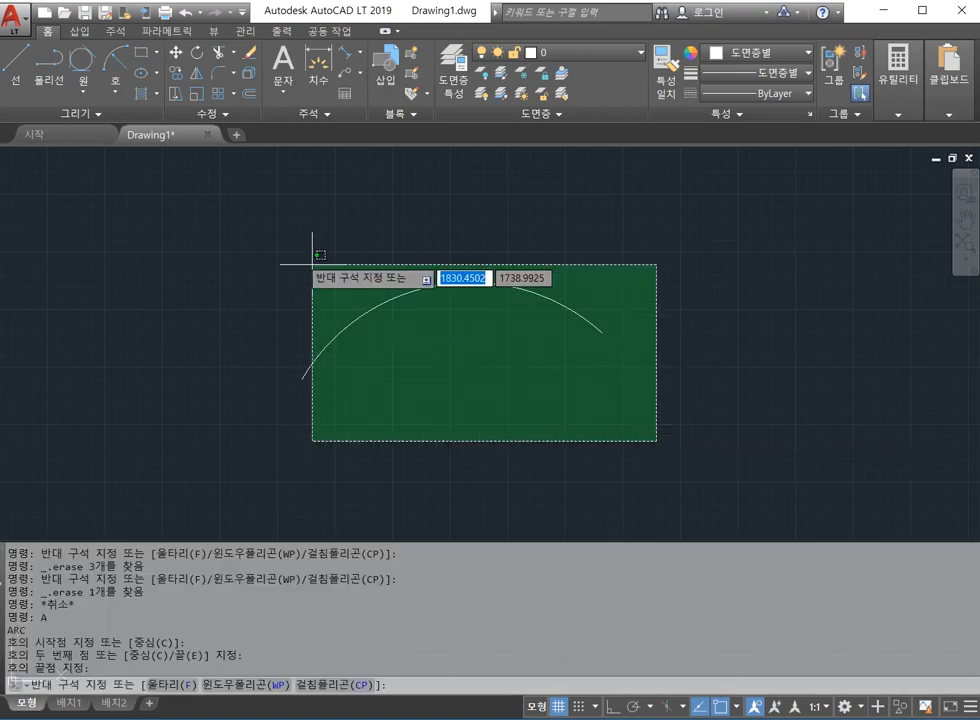
{"action": "left_click", "coordinate": [269, 225]}
{"action": "key", "text": "Delete"}
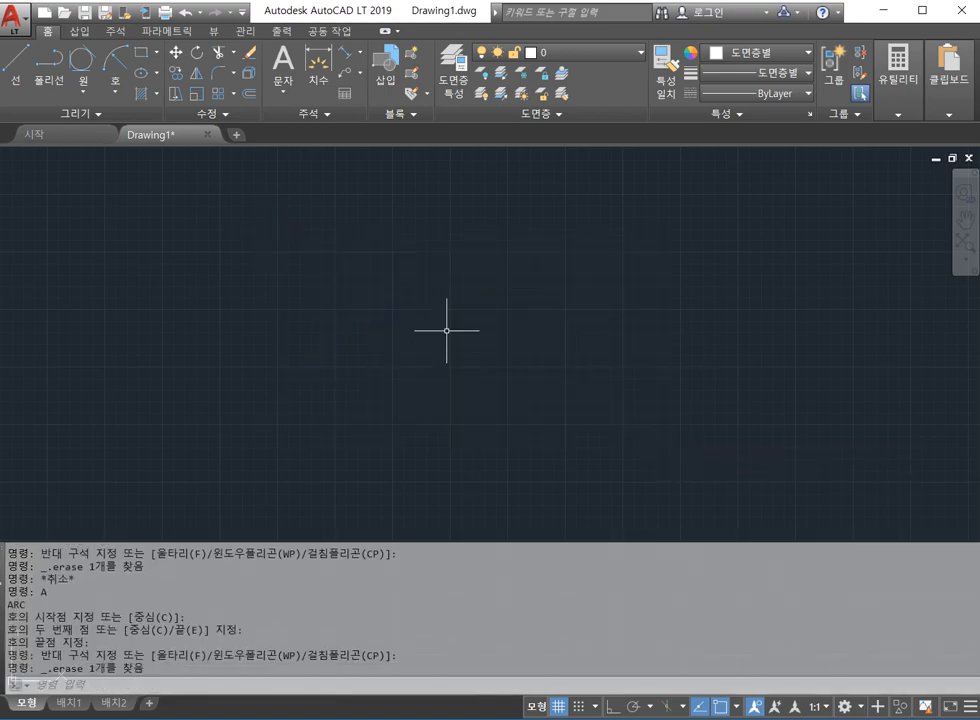
Step: Try an arc by picking its start point and then its centre with the Center option, previewing the endpoint before cancelling
{"action": "type", "text": "a"}
{"action": "key", "text": "Return"}
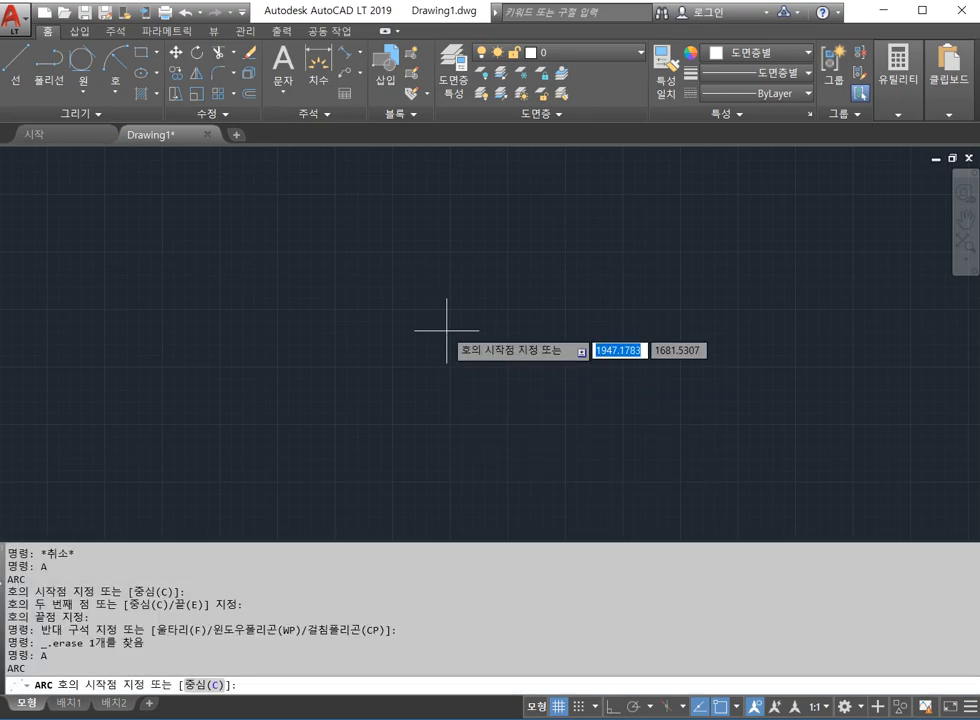
{"action": "left_click", "coordinate": [318, 380]}
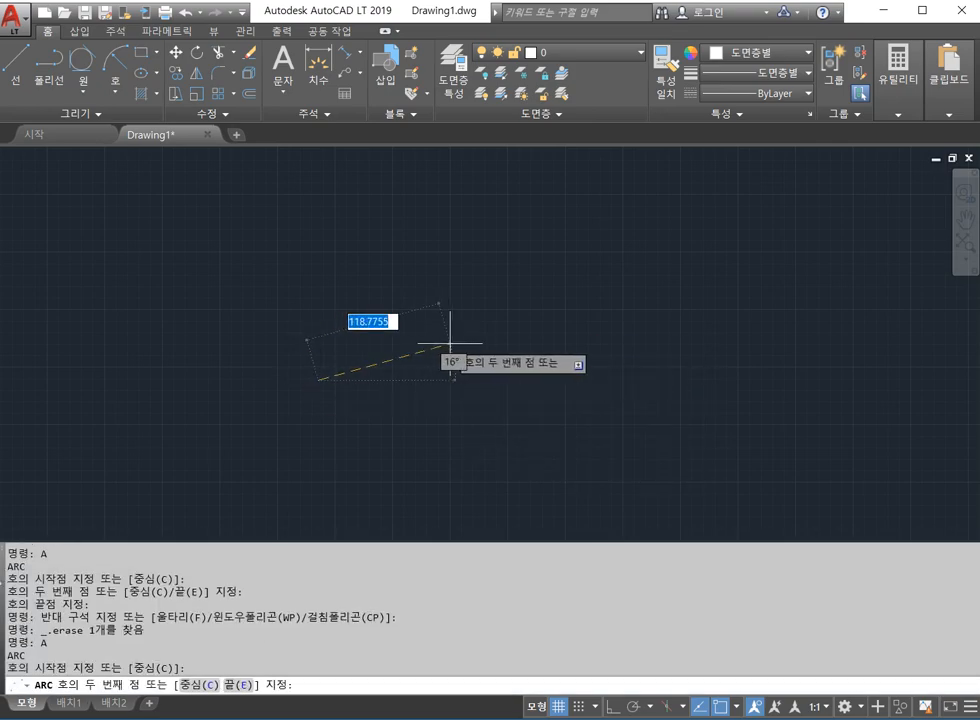
{"action": "type", "text": "c"}
{"action": "key", "text": "Return"}
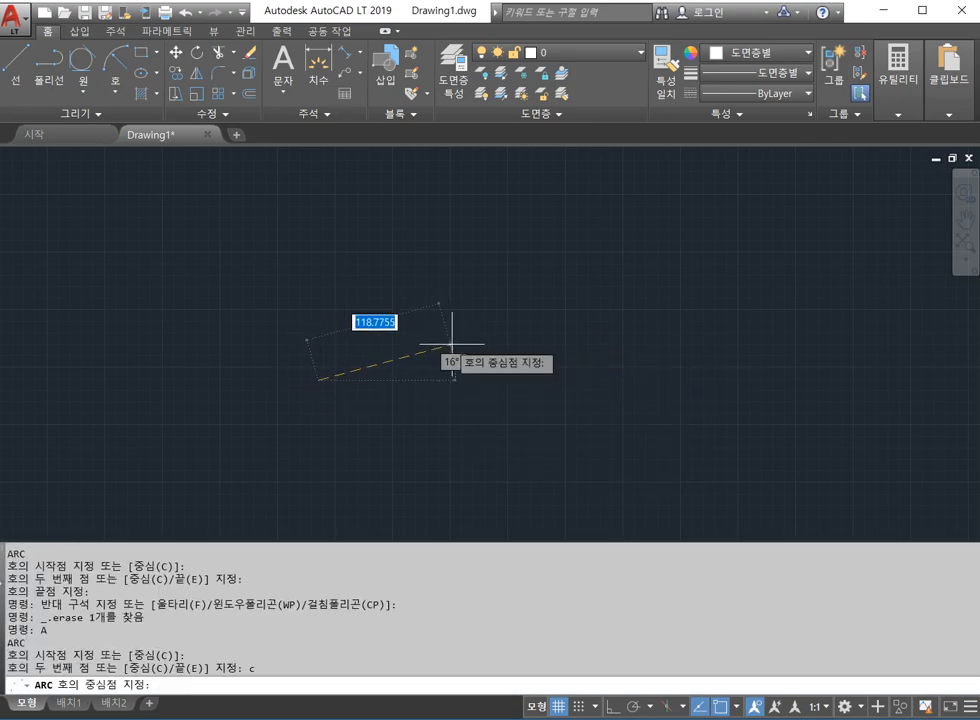
{"action": "left_click", "coordinate": [446, 331]}
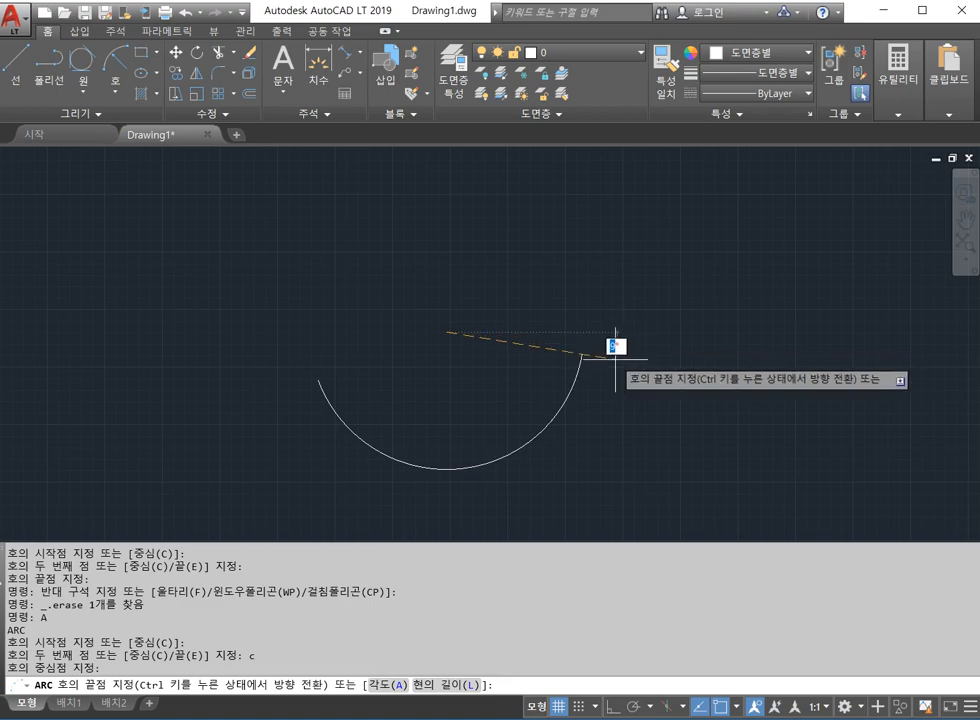
{"action": "key", "text": "Escape"}
Step: Try an arc that begins with the Center option, picking the centre and the start point, and cancel at the endpoint preview
{"action": "type", "text": "A"}
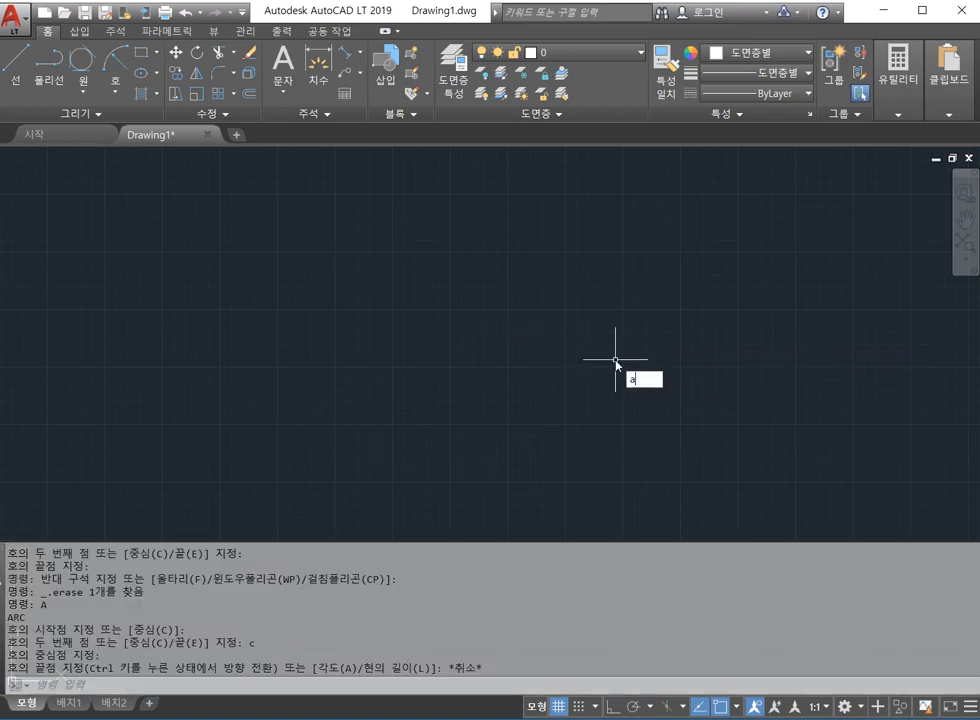
{"action": "key", "text": "Return"}
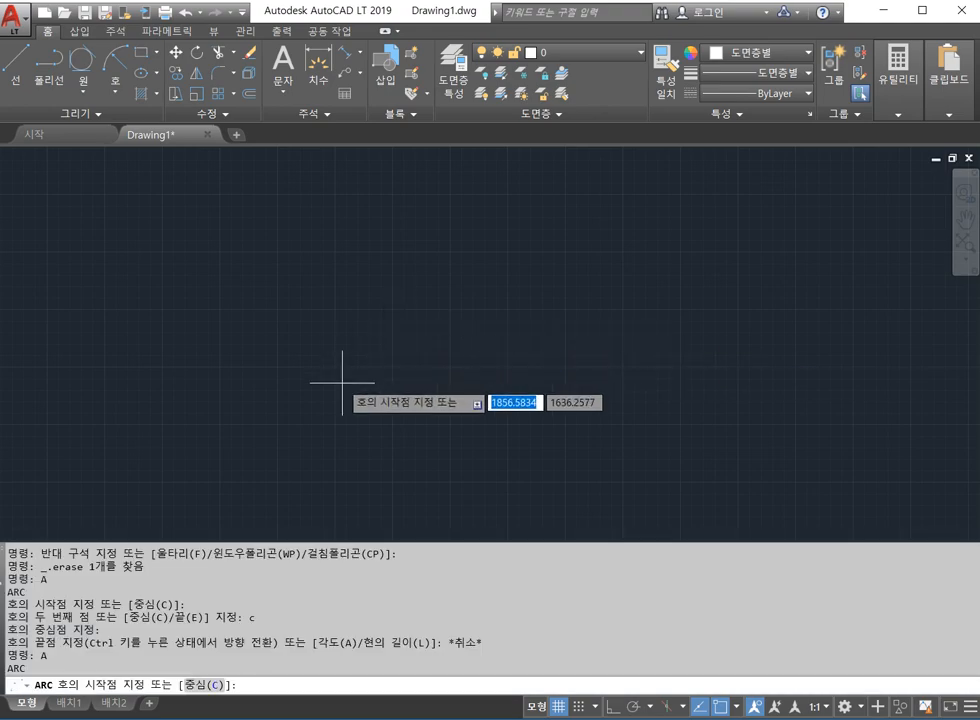
{"action": "type", "text": "c"}
{"action": "key", "text": "Return"}
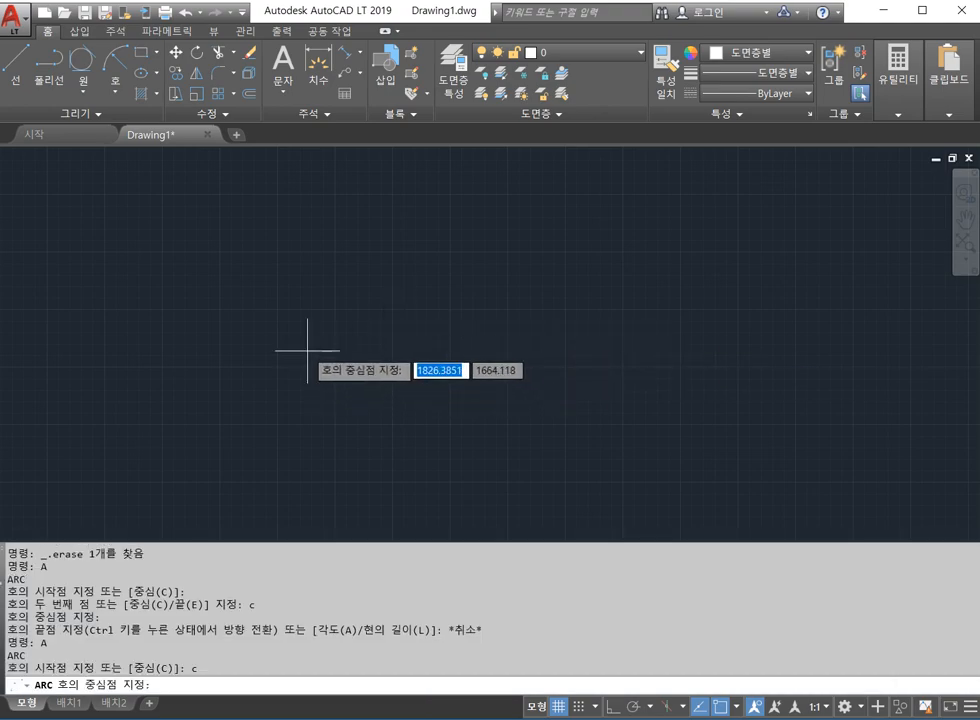
{"action": "left_click", "coordinate": [307, 351]}
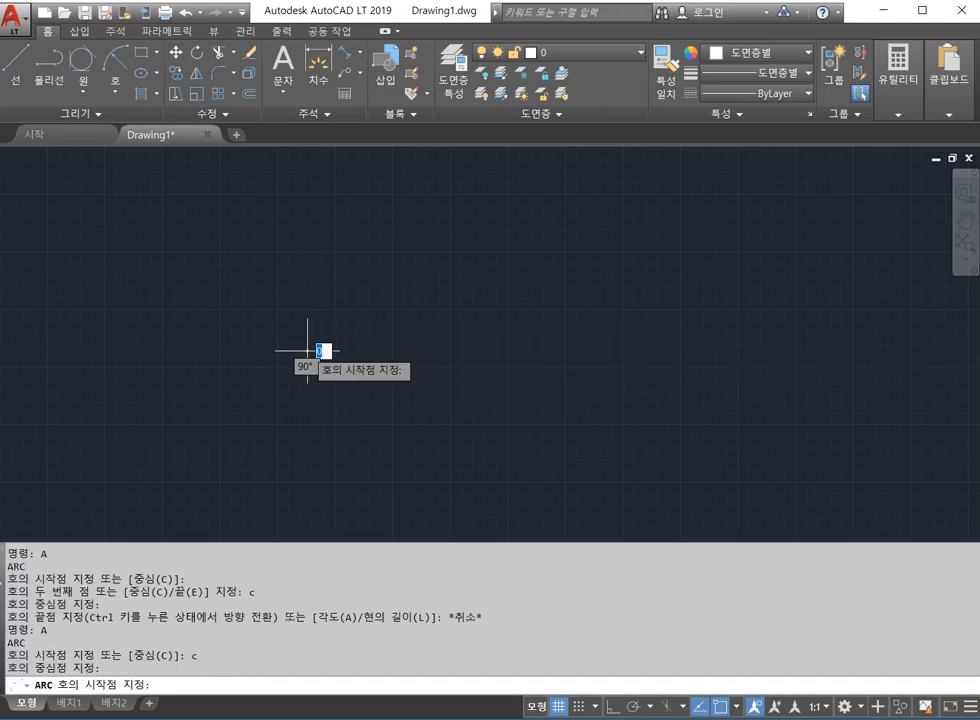
{"action": "left_click", "coordinate": [464, 391]}
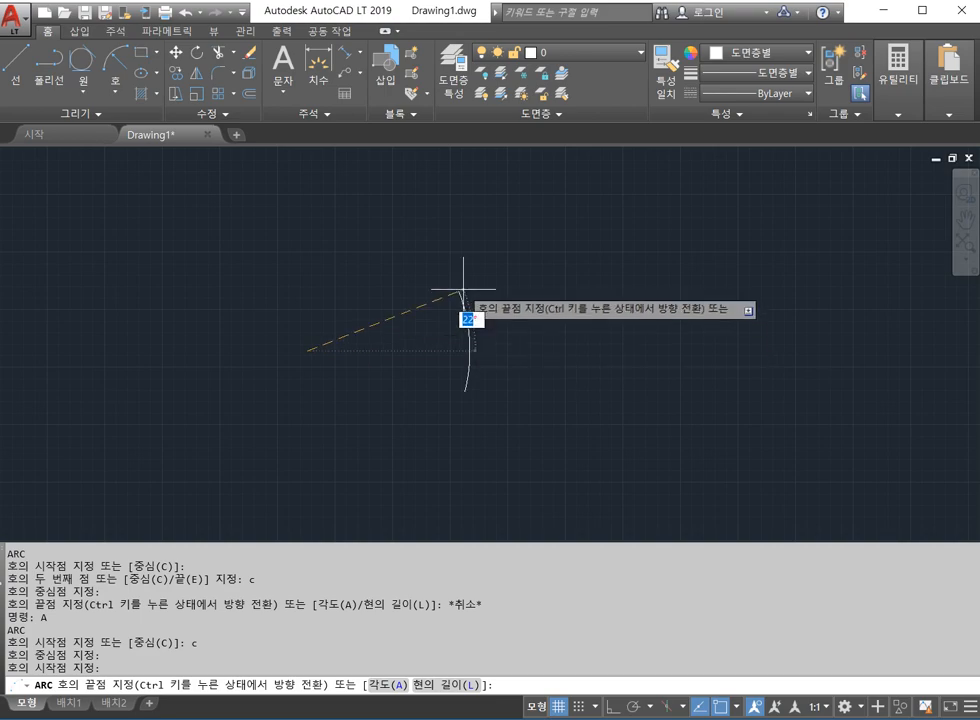
{"action": "key", "text": "Escape"}
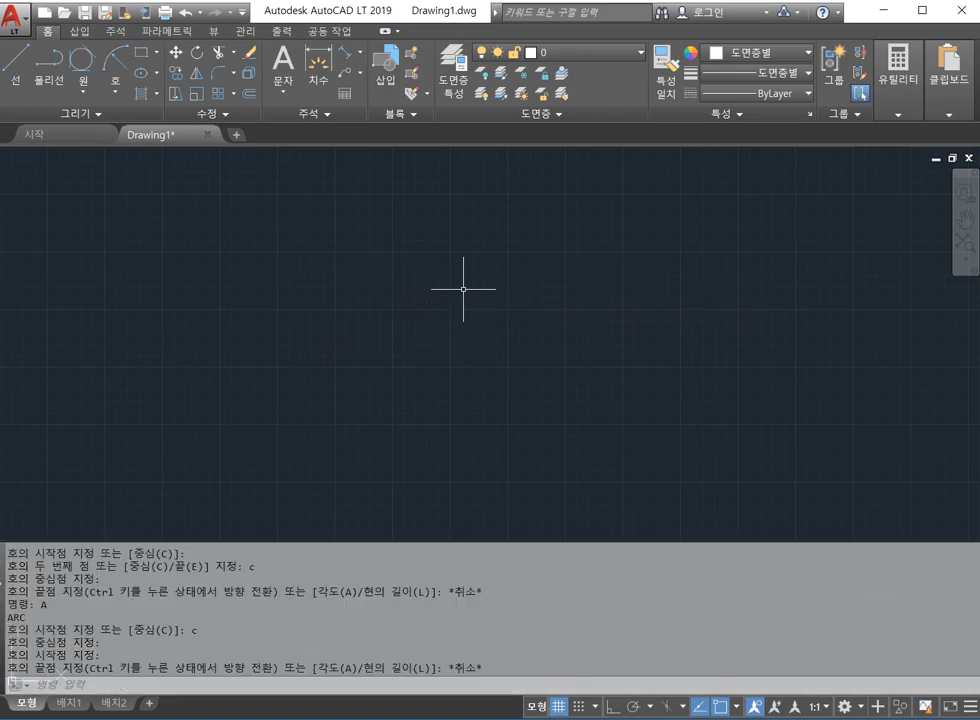
Step: Try an arc from a start point and an endpoint set with the End option, previewing the centre position before cancelling
{"action": "type", "text": "A"}
{"action": "key", "text": "Return"}
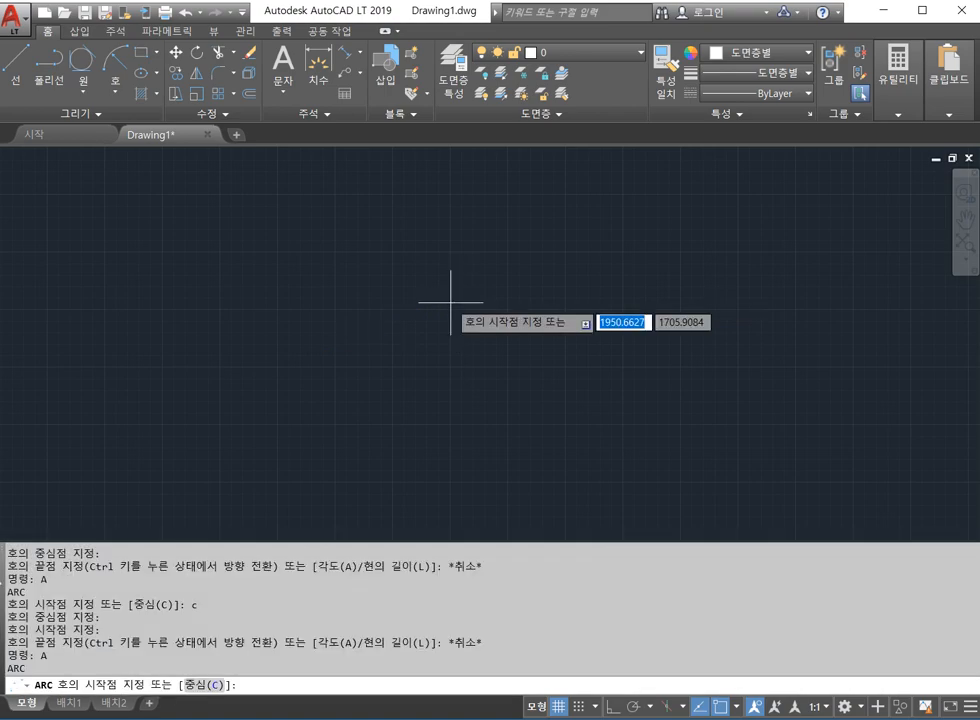
{"action": "left_click", "coordinate": [333, 338]}
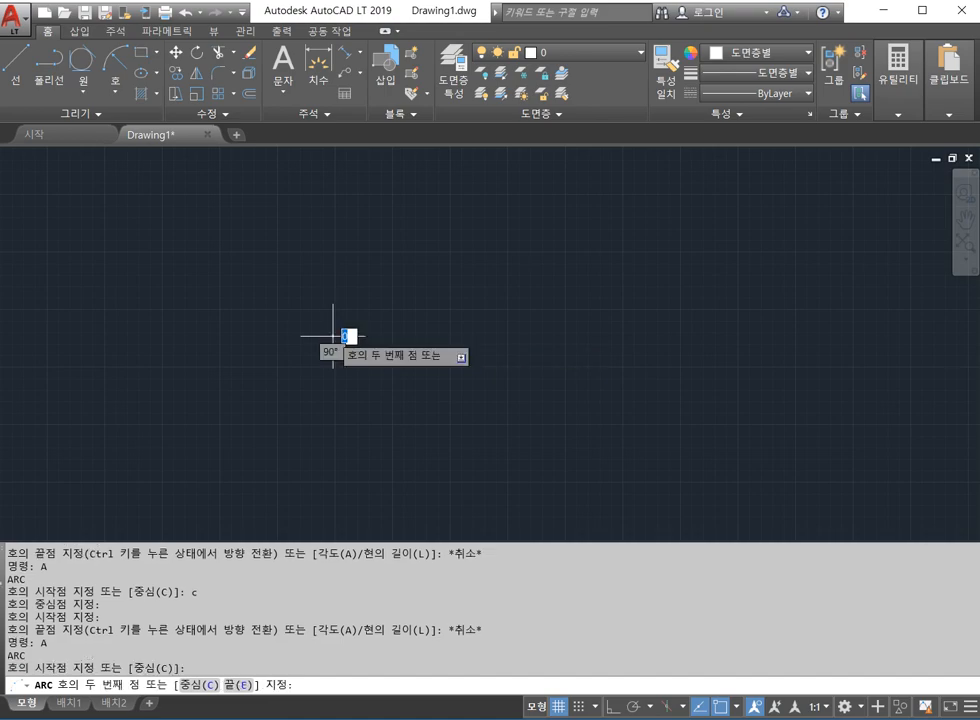
{"action": "type", "text": "e"}
{"action": "key", "text": "Return"}
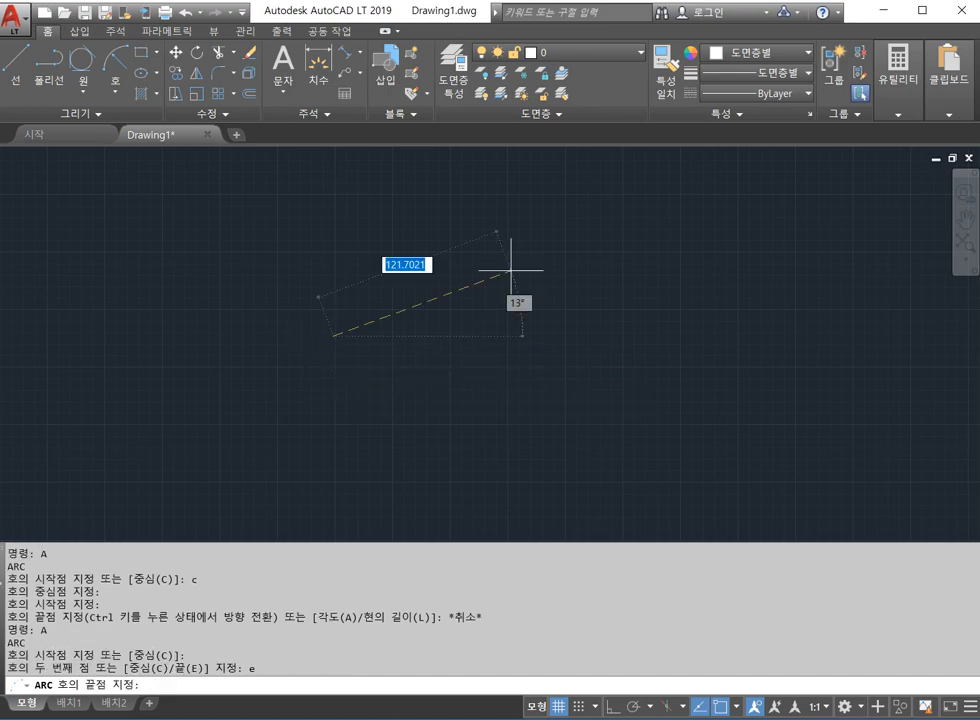
{"action": "left_click", "coordinate": [534, 246]}
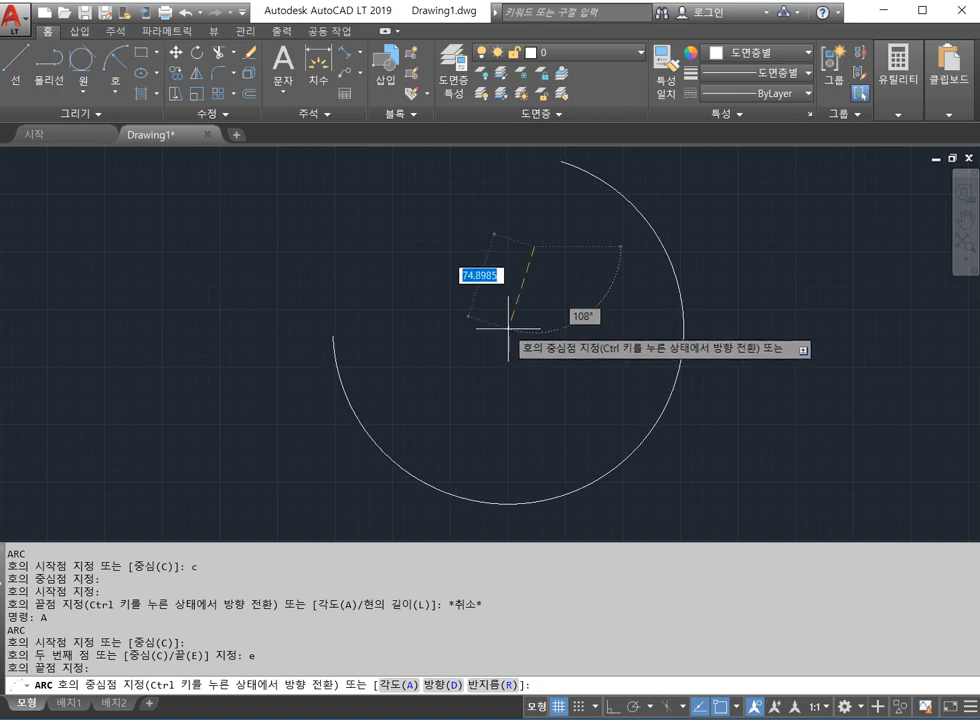
{"action": "key", "text": "Escape"}
{"action": "left_click", "coordinate": [474, 364]}
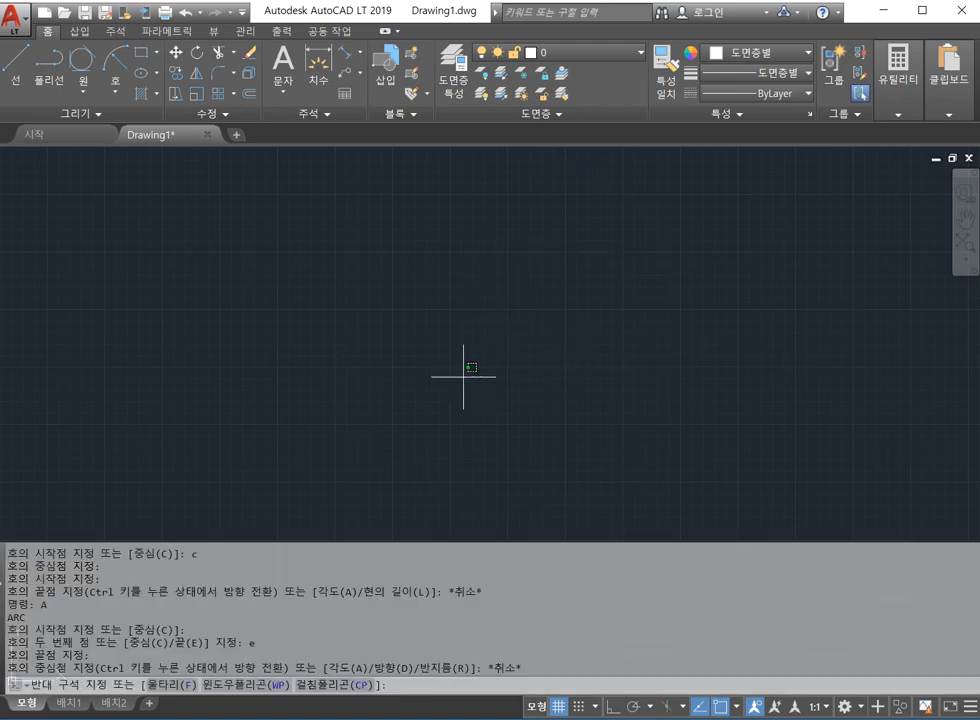
{"action": "left_click", "coordinate": [284, 332]}
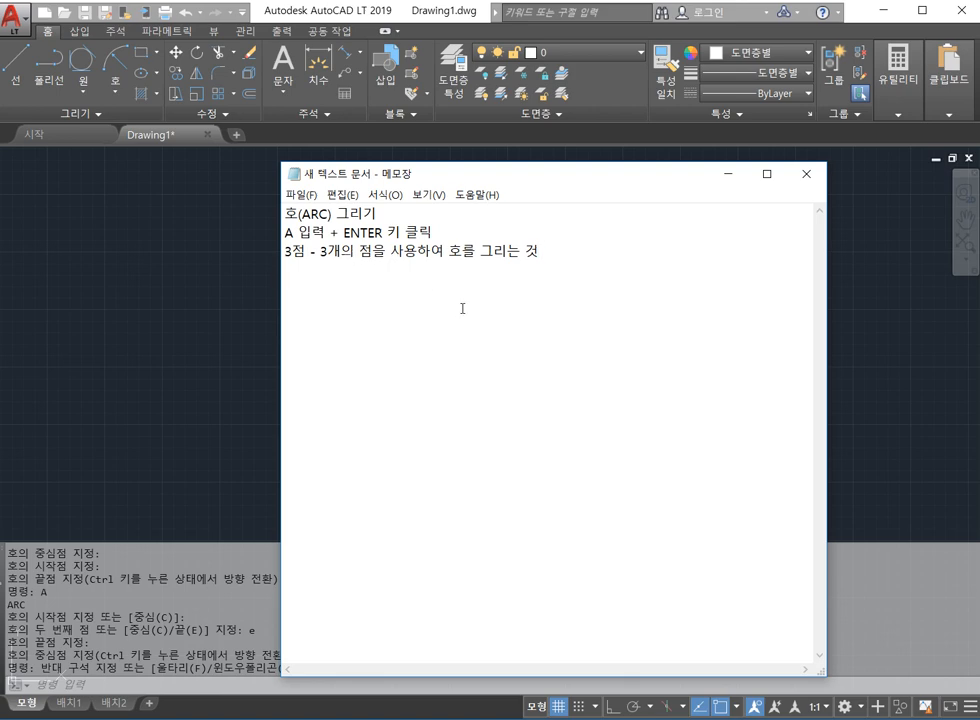
Step: In Notepad, add the line "시작,중심,끝 - 시작점과 중심점을 선택 후 끝을 선택하여 호를 그리는 것" below the three-point arc note
{"action": "type", "text": "시작,"}
{"action": "type", "text": "중심,ㄲ"}
{"action": "type", "text": " -"}
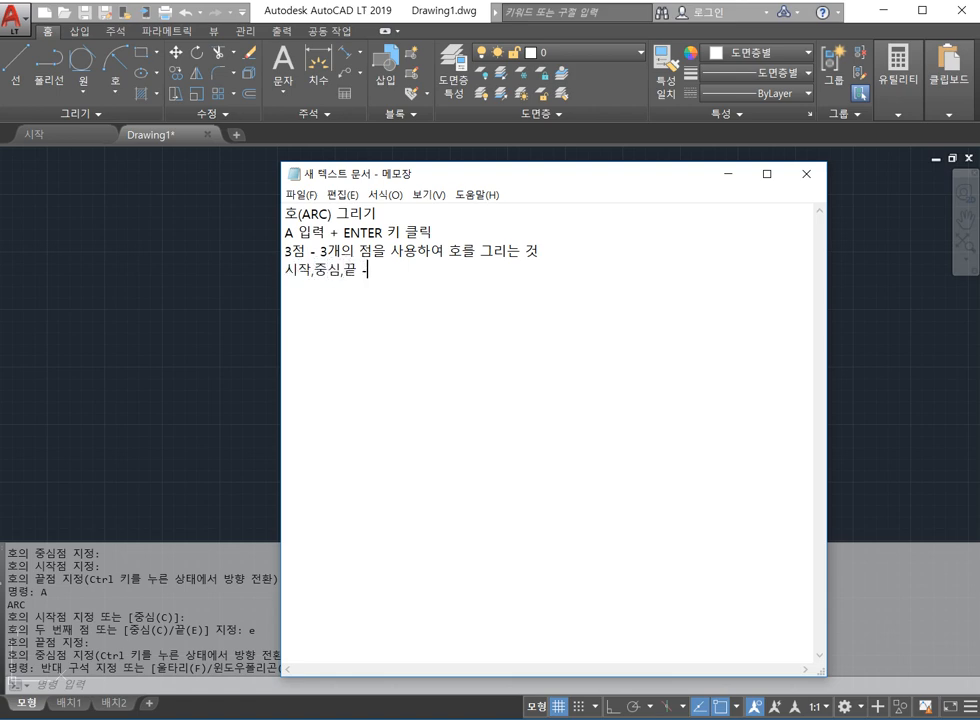
{"action": "type", "text": " 시작점과 중시"}
{"action": "type", "text": "ㅁ점을 선택"}
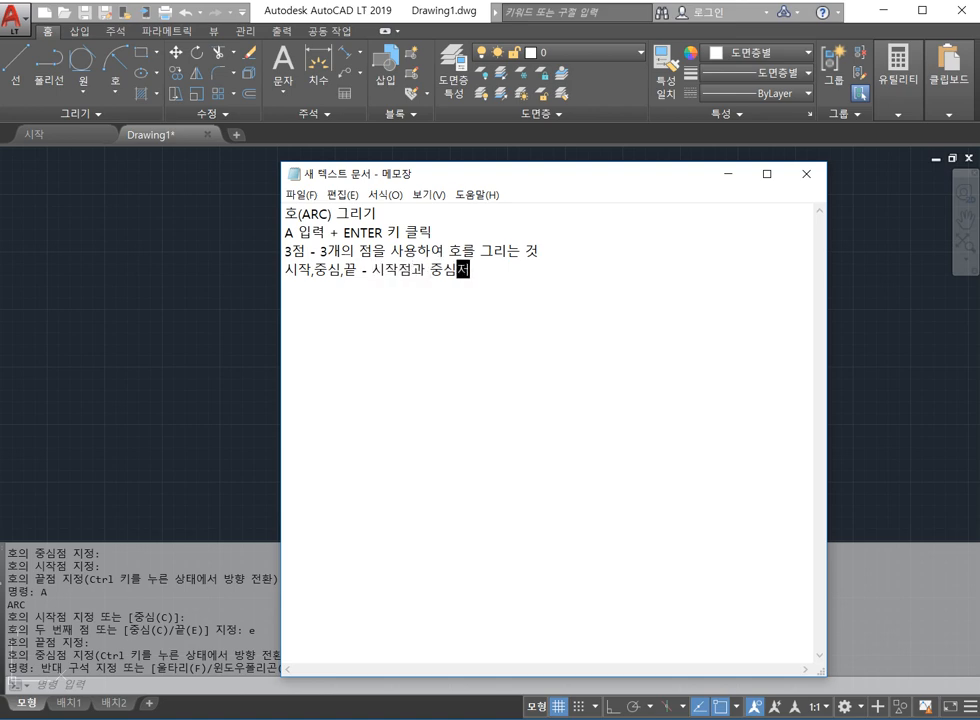
{"action": "type", "text": " 후 "}
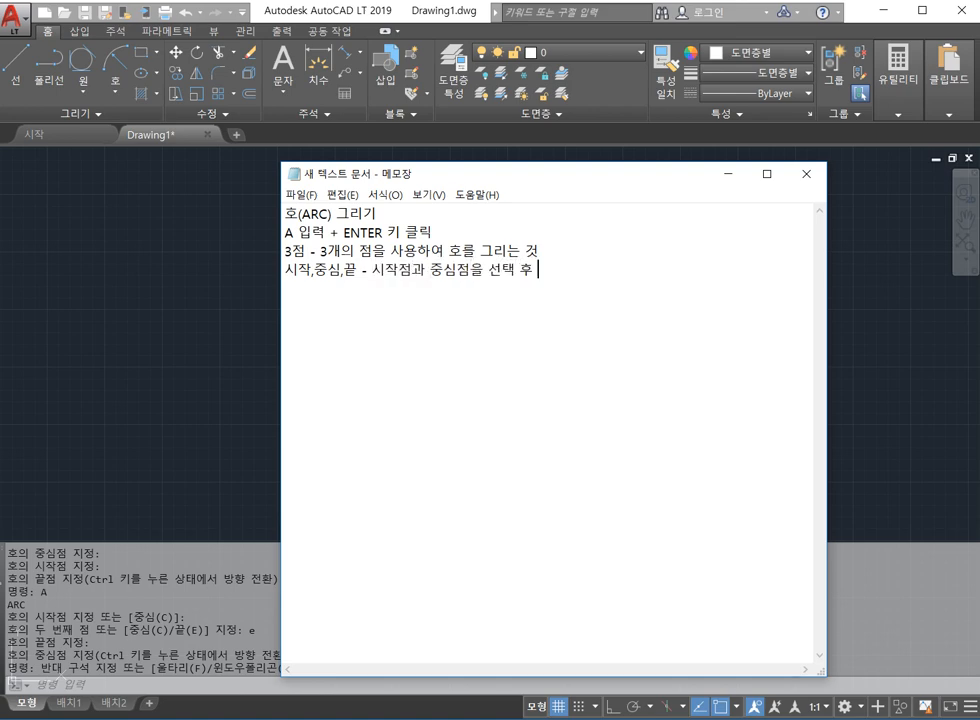
{"action": "type", "text": "끝을 선택하여 호르"}
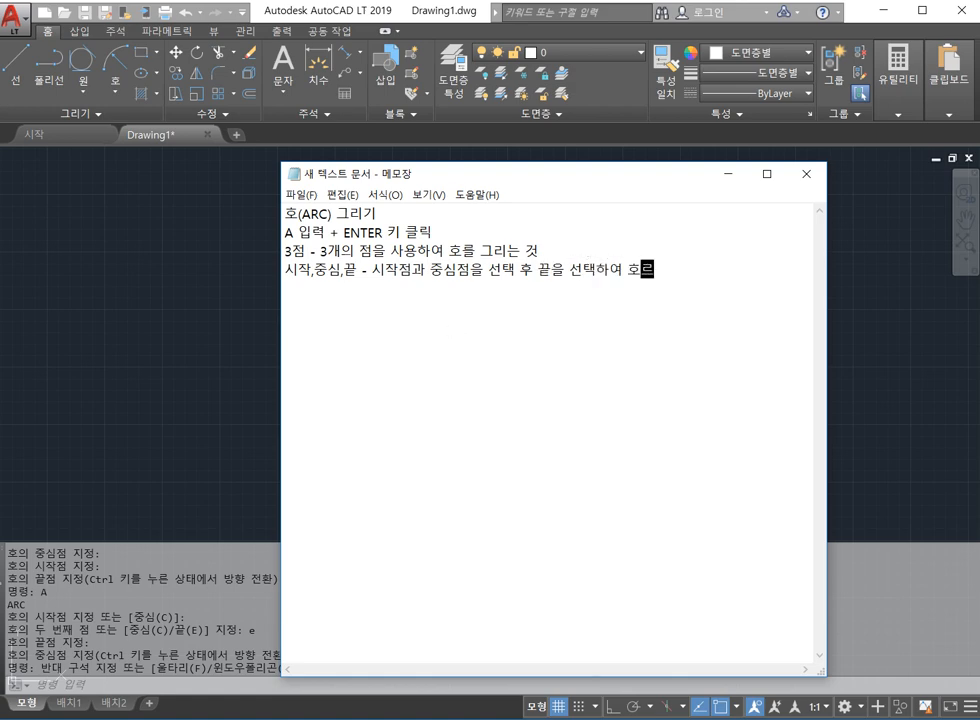
{"action": "type", "text": "를 새ㅇ성"}
{"action": "key", "text": "BackSpace"}
{"action": "key", "text": "BackSpace"}
{"action": "type", "text": "그린는 것"}
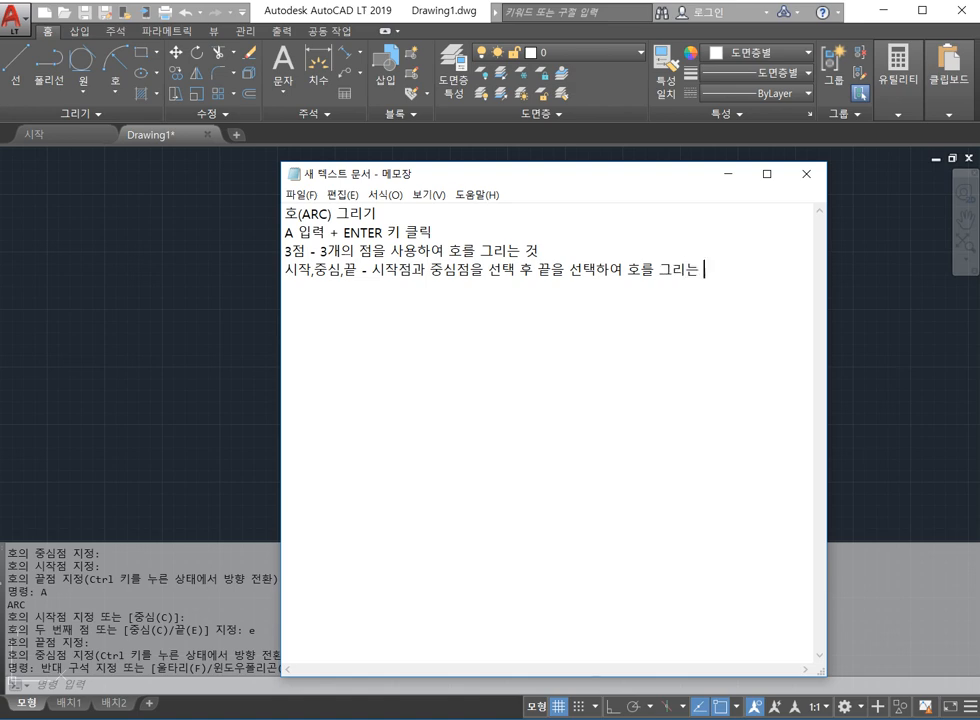
Step: Add the note line "시작,중심,각도 - 시작점과 중심점을 선택 후 사이각을 지정하여 호를 그리는 것" below the start, centre, end note
{"action": "key", "text": "Return"}
{"action": "type", "text": "시자ㄱ,중심,ㄱㅏ도 - 시작"}
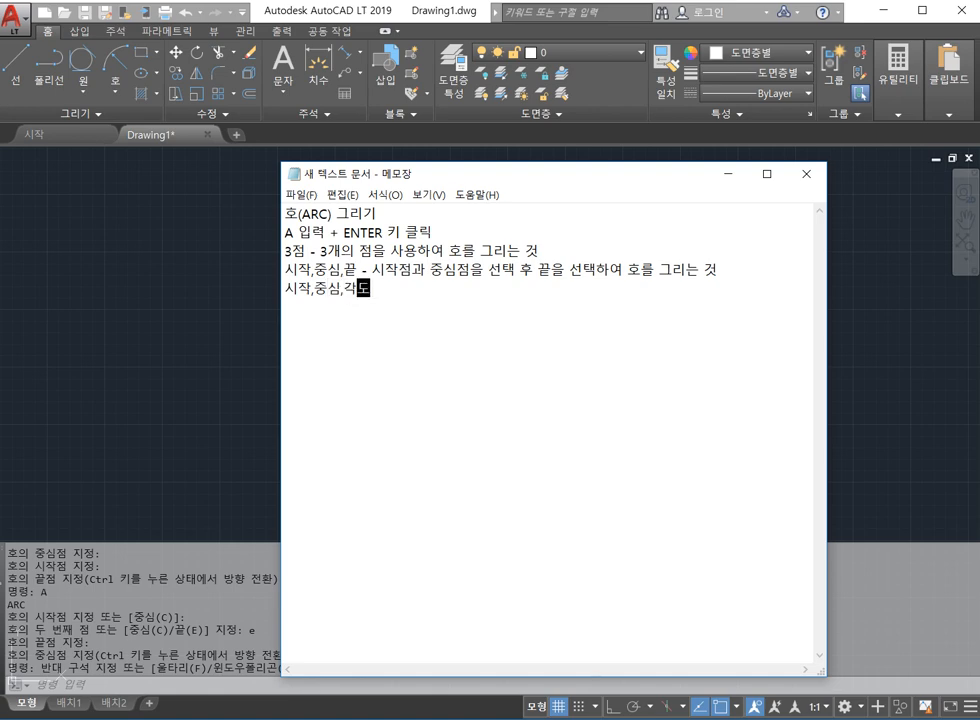
{"action": "type", "text": "점과 중심점을"}
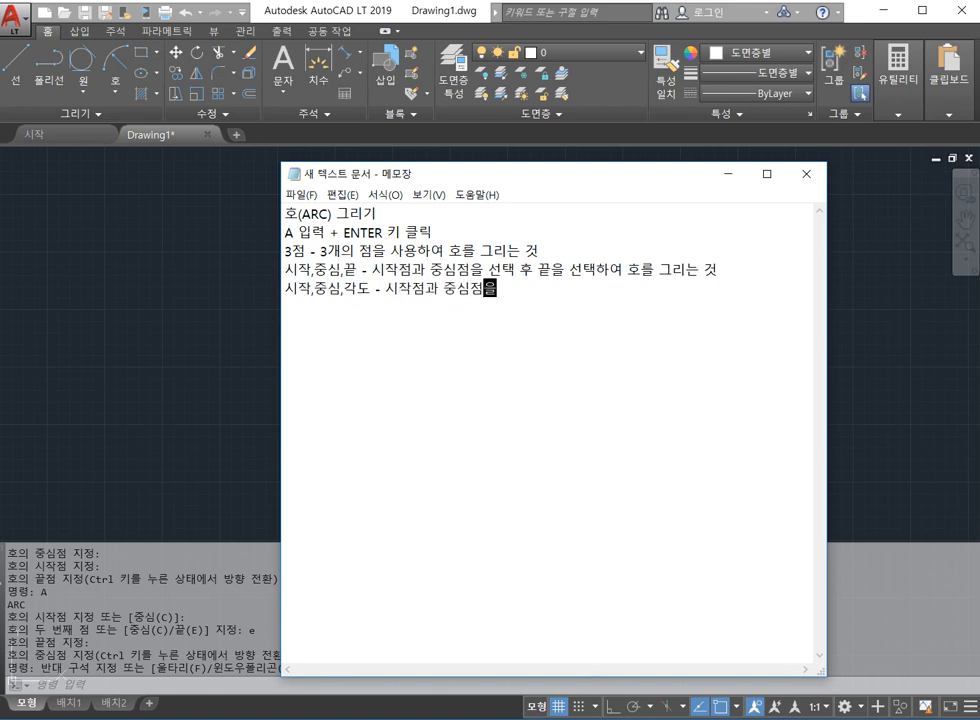
{"action": "type", "text": " 선택 후 "}
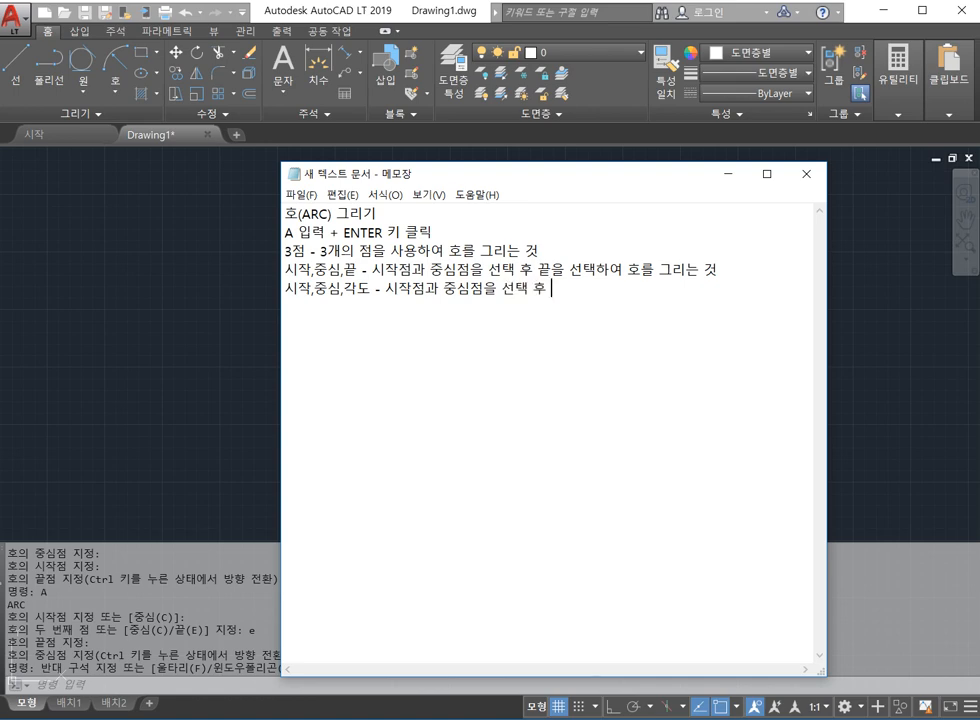
{"action": "type", "text": "사이각을 "}
{"action": "type", "text": "지정하여 호"}
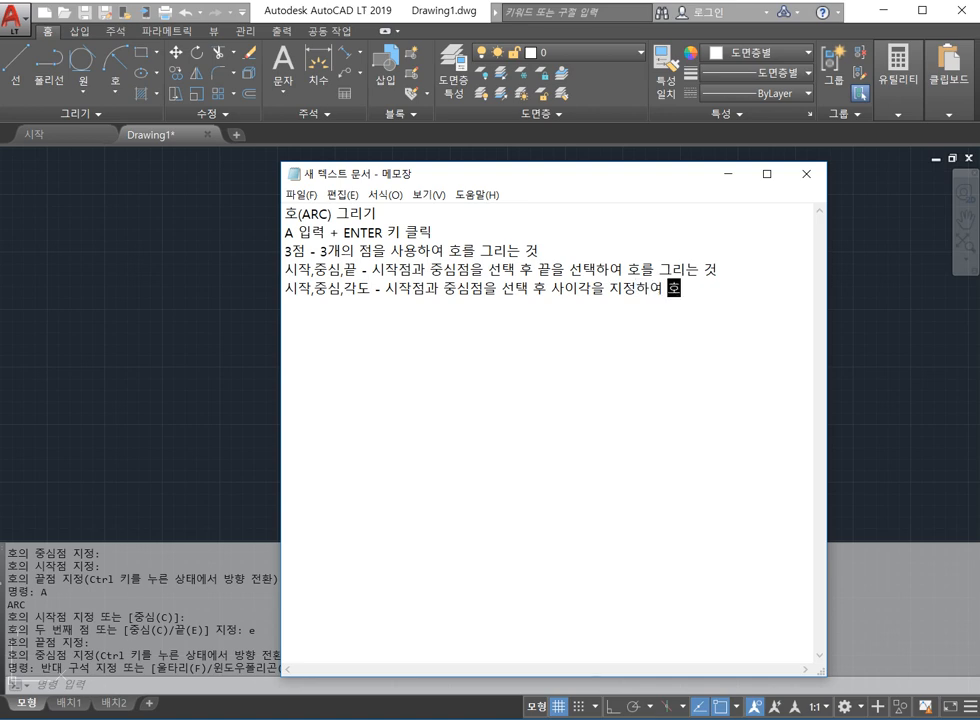
{"action": "type", "text": "를 그리는 것"}
Step: Add the note line "시작,중심,길이 - 시작점과 중심점을 선택 후 현의 길이를 지정하여 호를 그리는 것" below the angle note
{"action": "key", "text": "Return"}
{"action": "type", "text": "시작,중심,"}
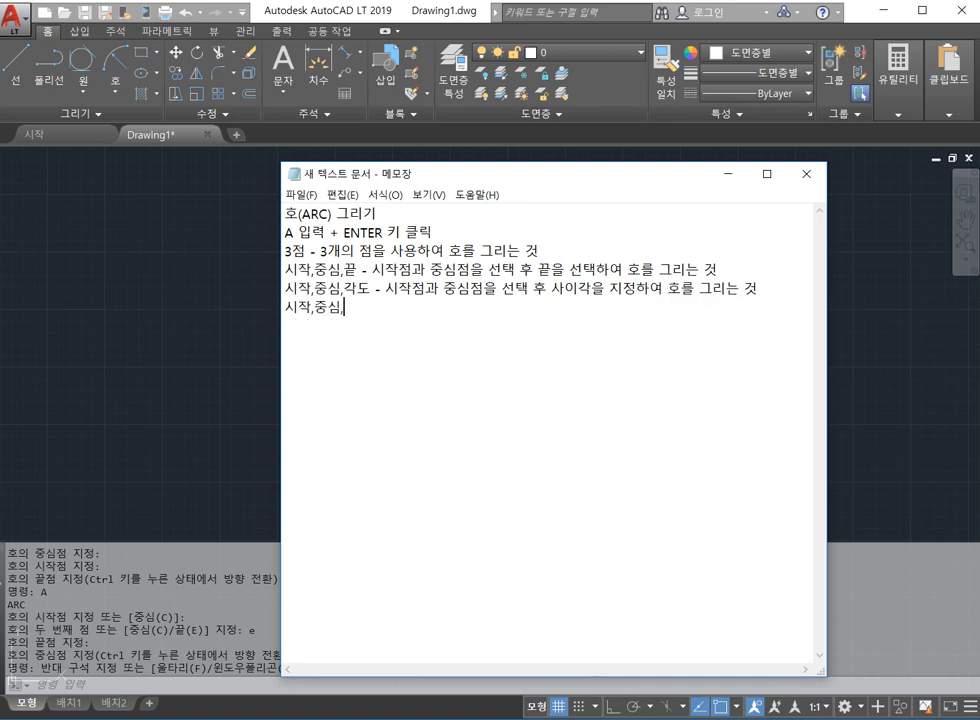
{"action": "type", "text": "길이 - 시작점과 "}
{"action": "type", "text": "중시"}
{"action": "type", "text": "점"}
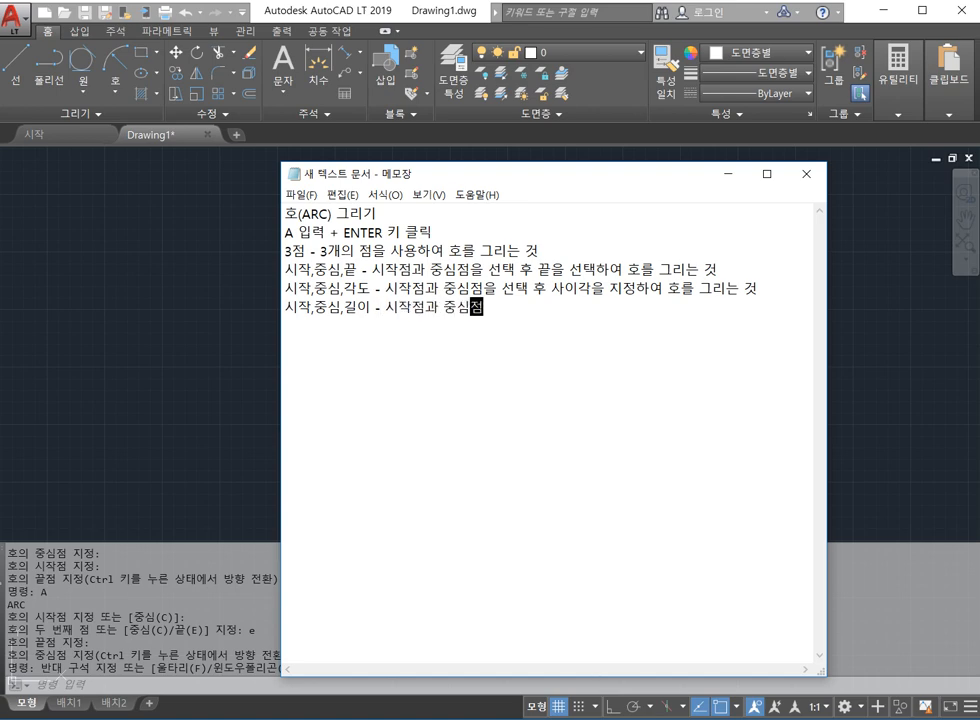
{"action": "type", "text": "을 선ㅌ"}
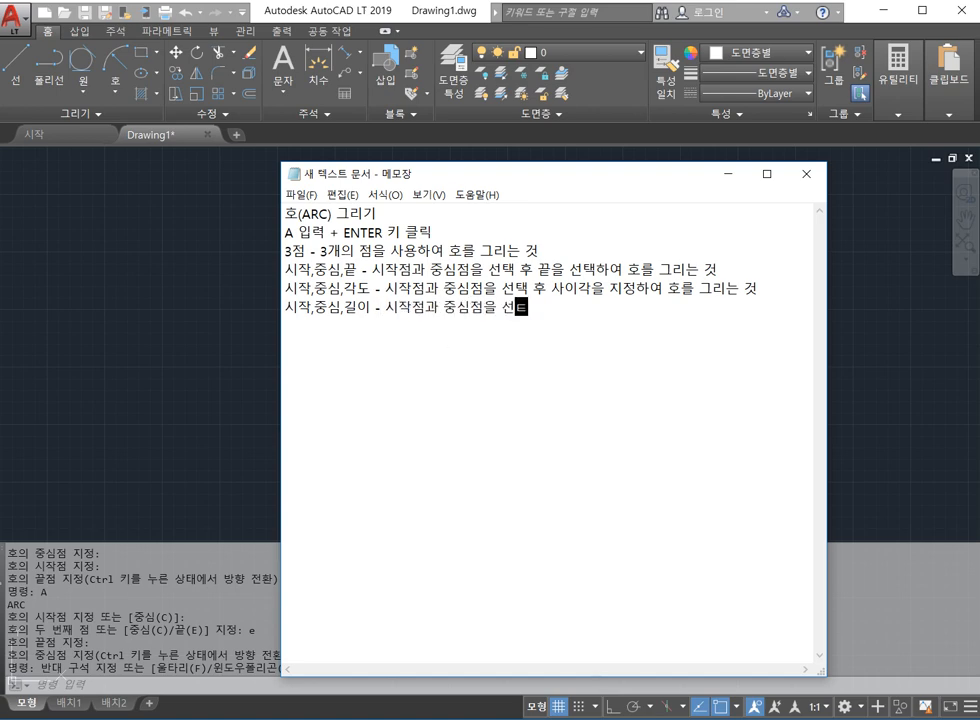
{"action": "type", "text": "개택 현의 길이"}
{"action": "type", "text": "를 지정하여 호"}
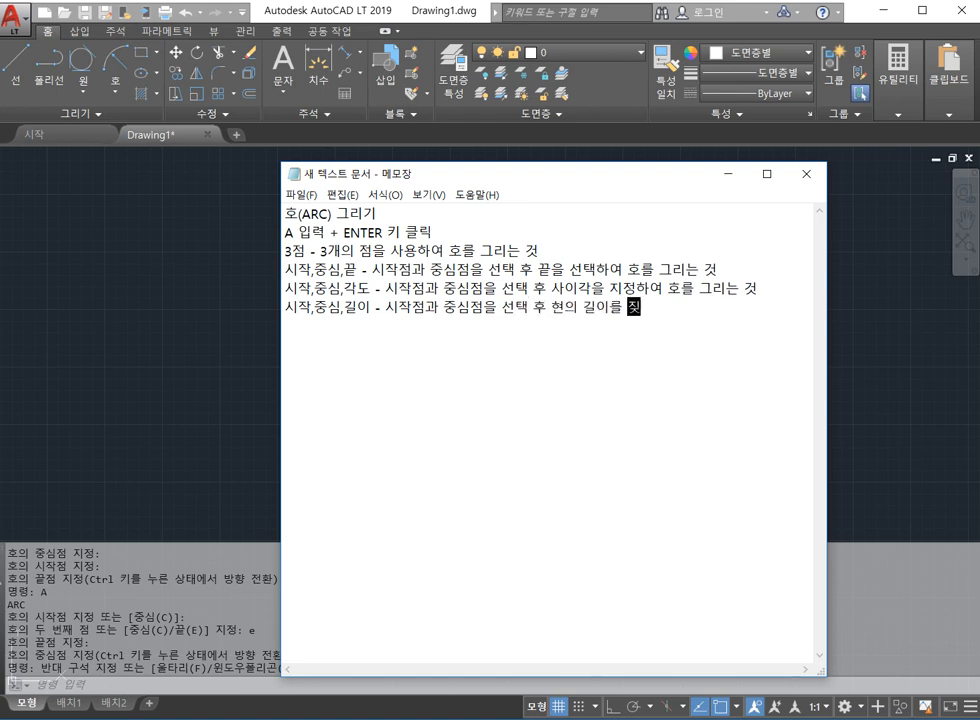
{"action": "type", "text": "를 그리는 거"}
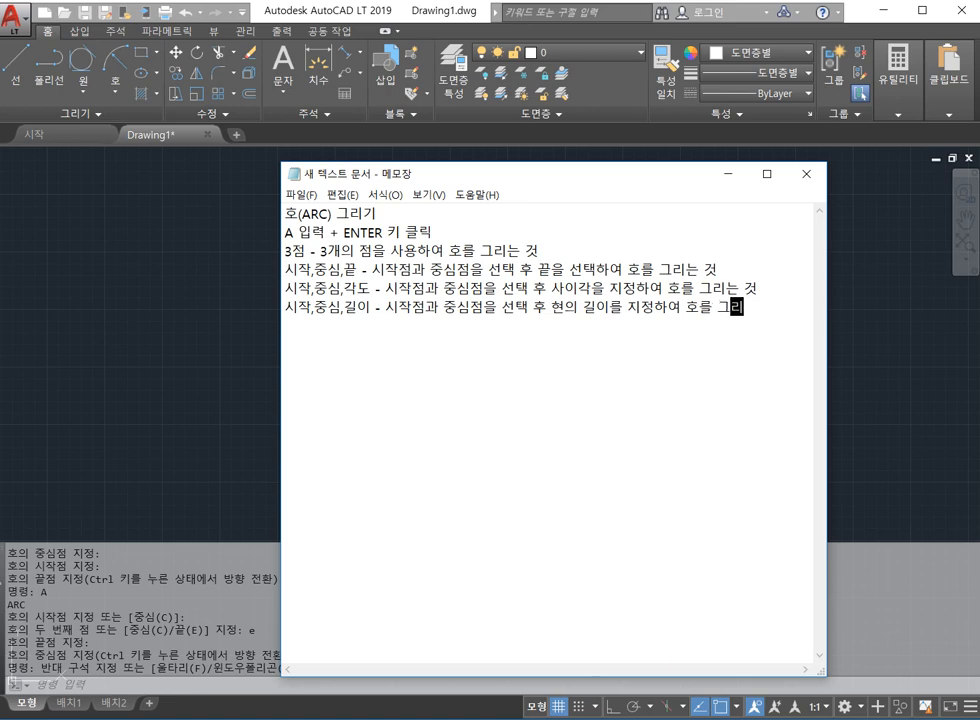
Step: Duplicate the three notes beginning with "시작,중심" directly below the originals
{"action": "key", "text": "Return"}
{"action": "type", "text": "중심, 시작,끝 -"}
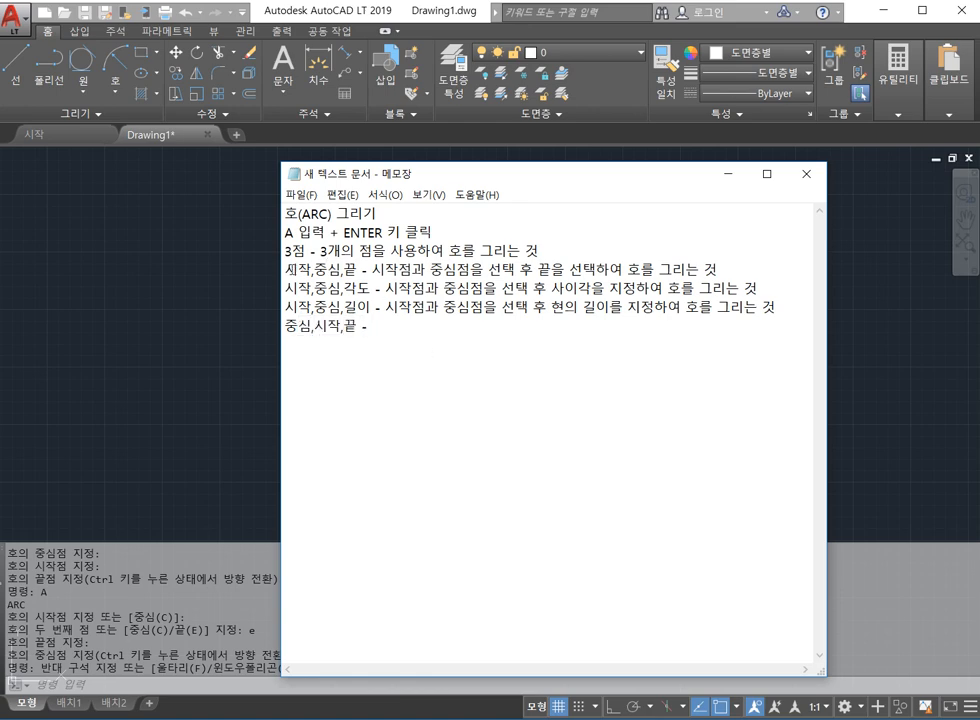
{"action": "left_click_drag", "start_coordinate": [288, 268], "coordinate": [773, 316]}
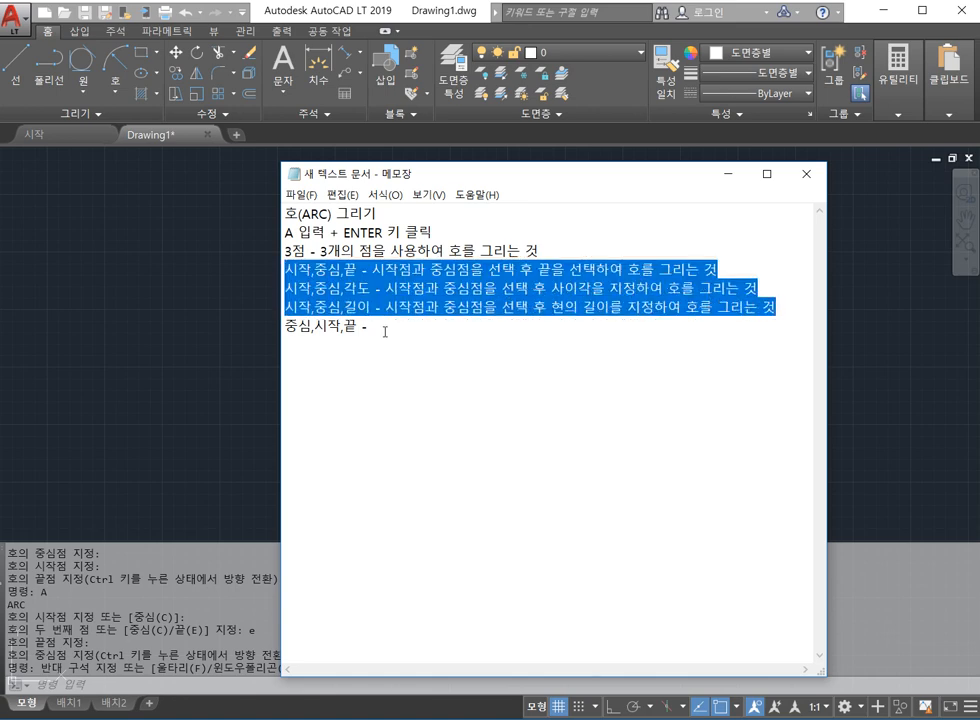
{"action": "key", "text": "ctrl+c"}
{"action": "left_click_drag", "start_coordinate": [385, 331], "coordinate": [285, 326]}
{"action": "key", "text": "ctrl+v"}
Step: Change the label of the first duplicated note to "중심,시작,끝"
{"action": "left_click", "coordinate": [316, 325]}
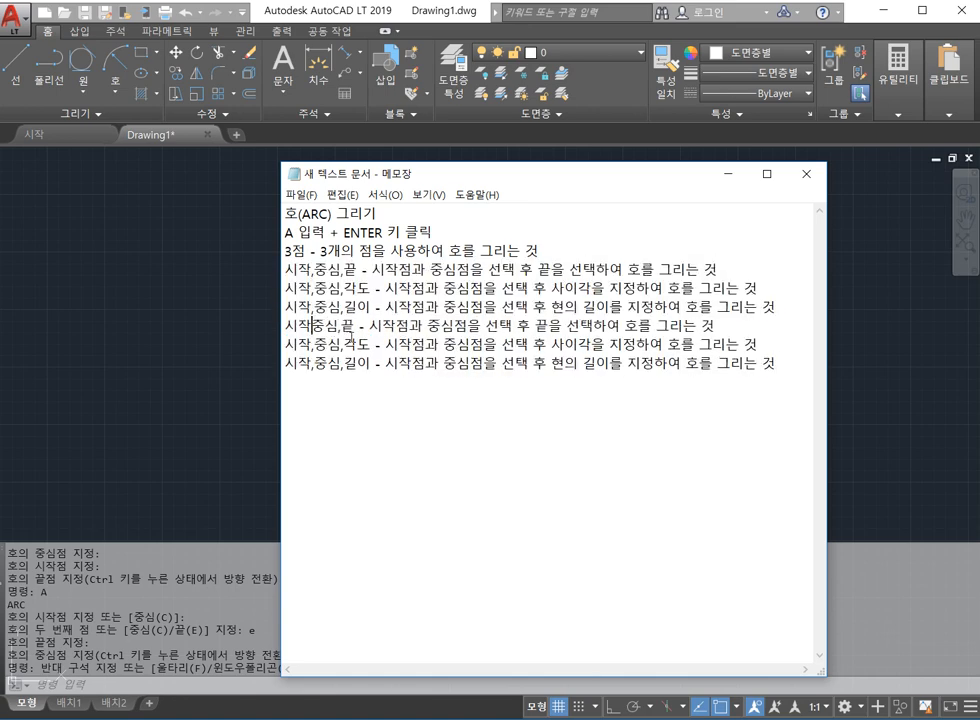
{"action": "key", "text": "BackSpace"}
{"action": "key", "text": "BackSpace"}
{"action": "key", "text": "BackSpace"}
{"action": "type", "text": "시작,"}
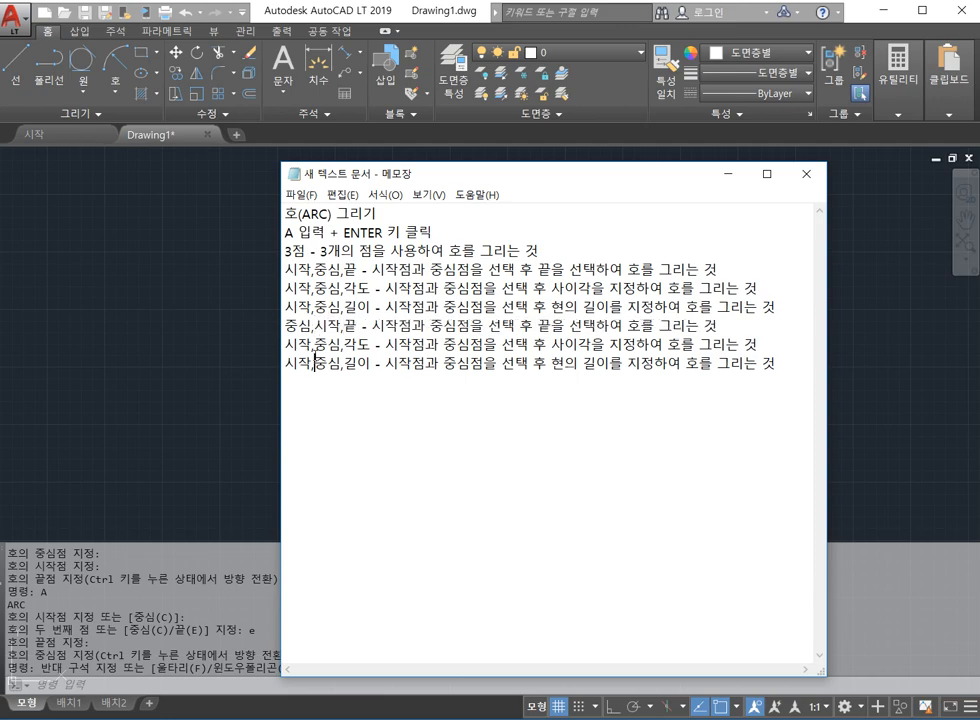
Step: Change the label of the second duplicated note to "중심,시작,각도"
{"action": "left_click", "coordinate": [316, 344]}
{"action": "key", "text": "BackSpace"}
{"action": "key", "text": "BackSpace"}
{"action": "key", "text": "BackSpace"}
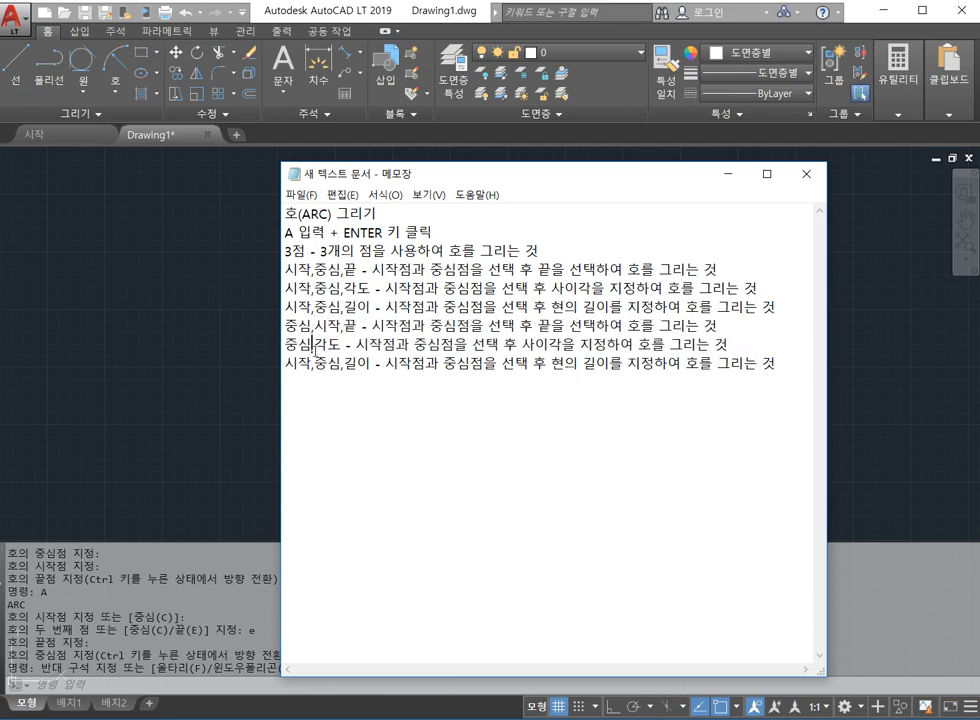
{"action": "left_click", "coordinate": [316, 344]}
{"action": "type", "text": "시작,"}
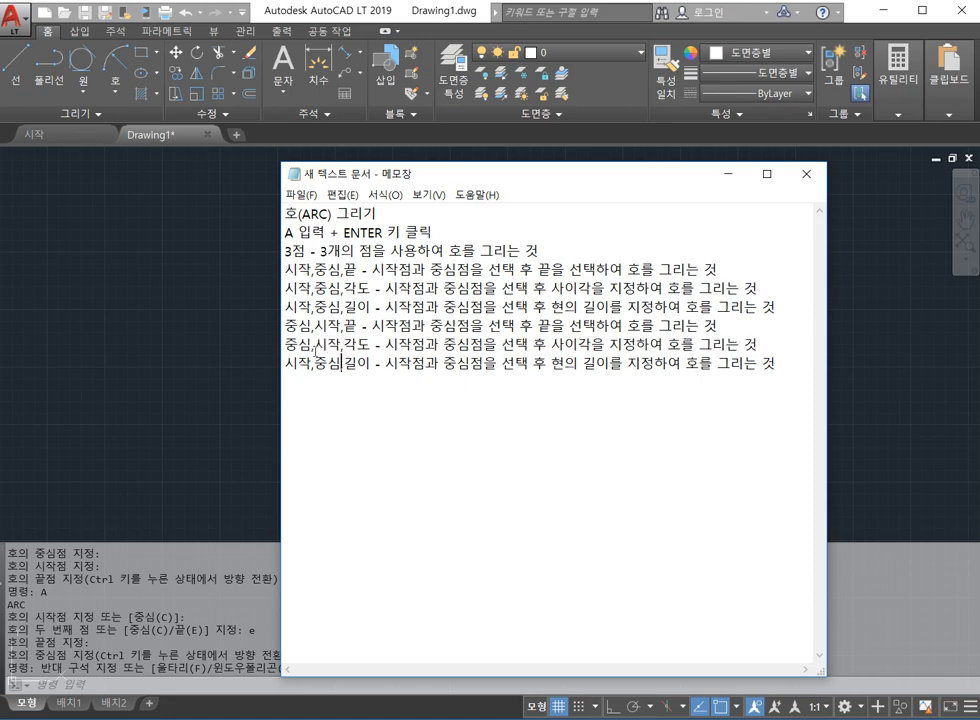
Step: Reorder the label of the third duplicated note so that it starts with "중심,시작" before "길이"
{"action": "left_click", "coordinate": [315, 363]}
{"action": "key", "text": "BackSpace"}
{"action": "key", "text": "BackSpace"}
{"action": "key", "text": "BackSpace"}
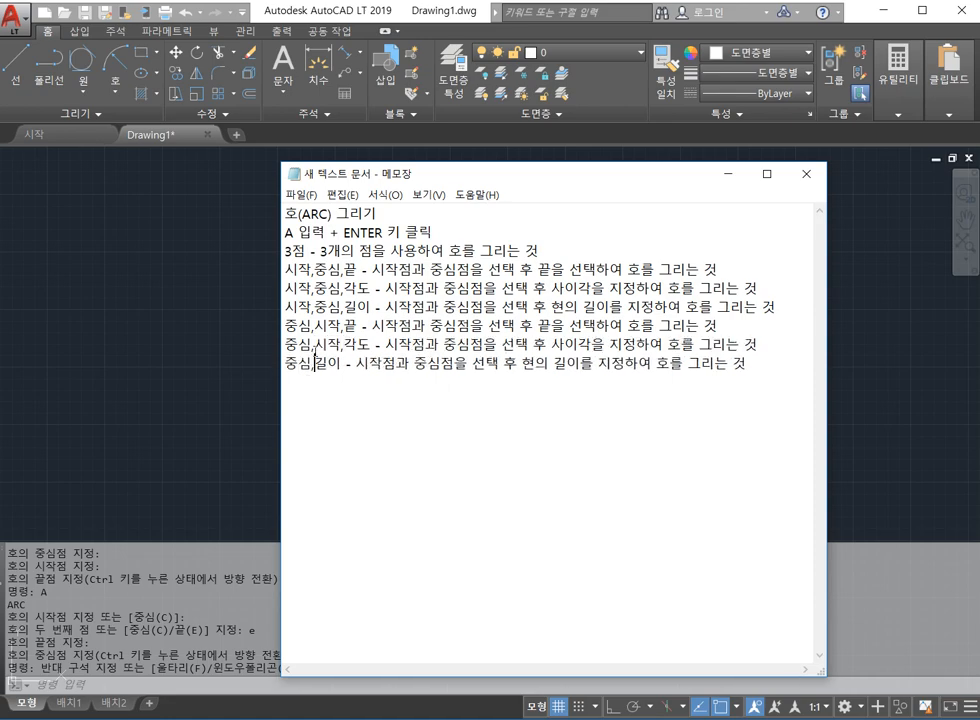
{"action": "type", "text": "시작"}
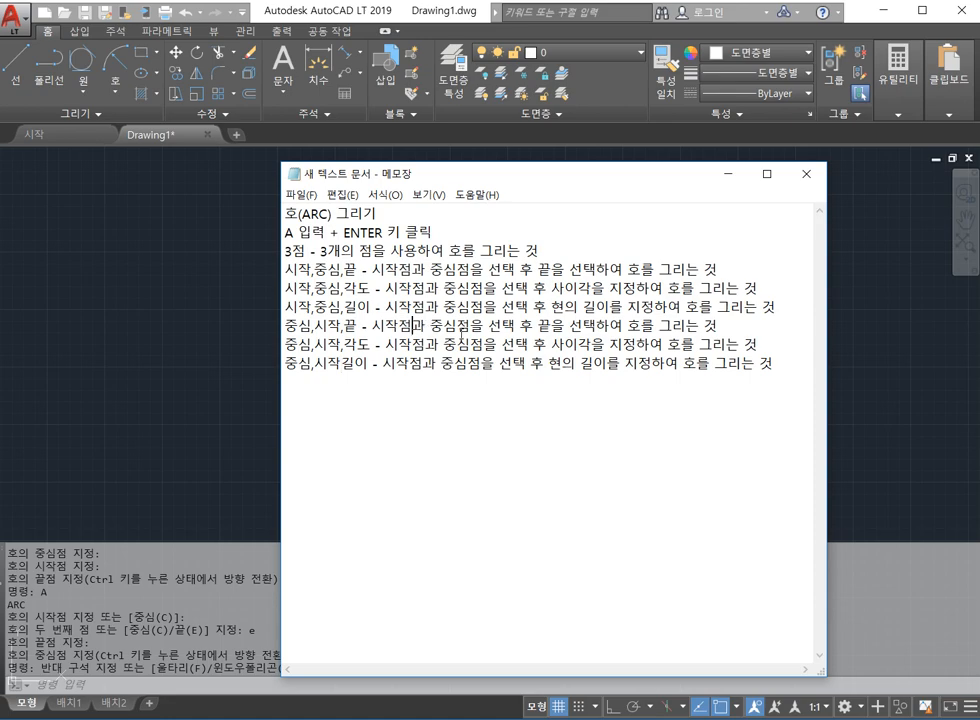
Step: In the "중심,시작,끝" note, change the description's opening to "중심점과 시작점을"
{"action": "left_click_drag", "start_coordinate": [413, 325], "coordinate": [372, 325]}
{"action": "type", "text": "중심ㅈㅓㅁ"}
{"action": "key", "text": "Right"}
{"action": "key", "text": "Right"}
{"action": "key", "text": "Right"}
{"action": "key", "text": "Right"}
{"action": "key", "text": "Right"}
{"action": "key", "text": "BackSpace"}
{"action": "key", "text": "BackSpace"}
{"action": "key", "text": "BackSpace"}
{"action": "type", "text": "ㅅ"}
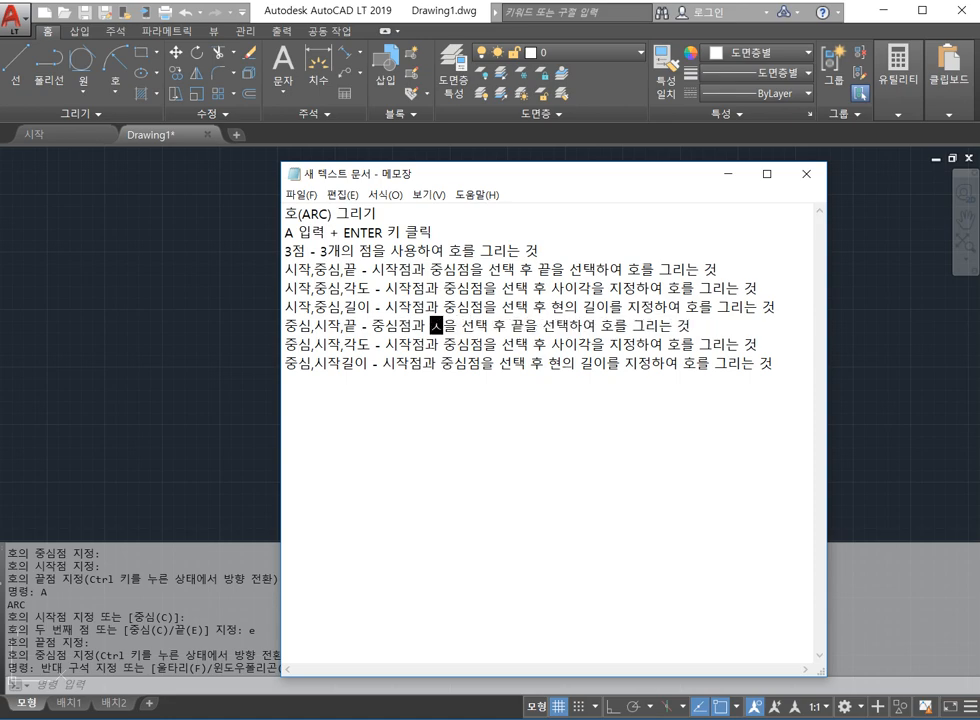
{"action": "type", "text": "ㅣ작점"}
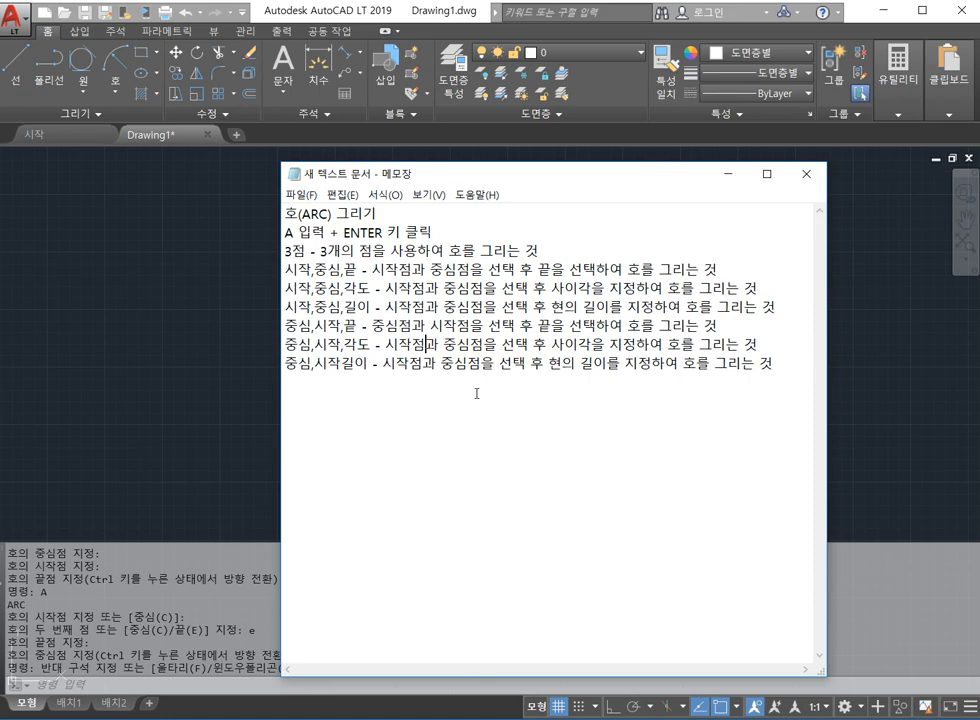
Step: In the "중심,시작,각도" note, reorder the description's opening to "중심점과 시작점을"
{"action": "key", "text": "BackSpace"}
{"action": "key", "text": "BackSpace"}
{"action": "key", "text": "BackSpace"}
{"action": "key", "text": "BackSpace"}
{"action": "key", "text": "BackSpace"}
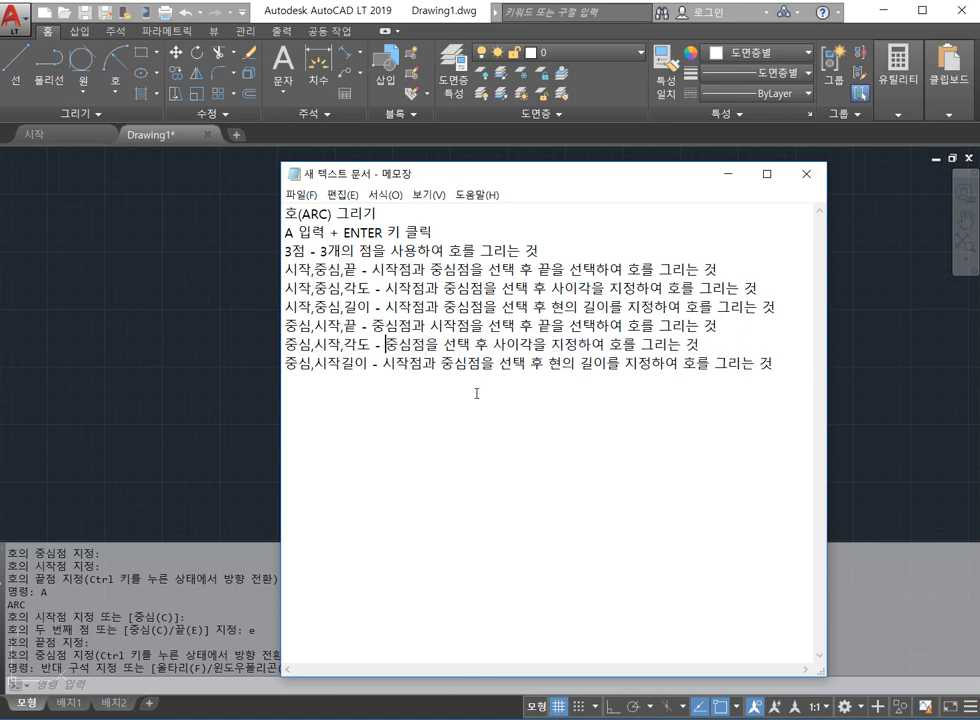
{"action": "type", "text": "과 시작점"}
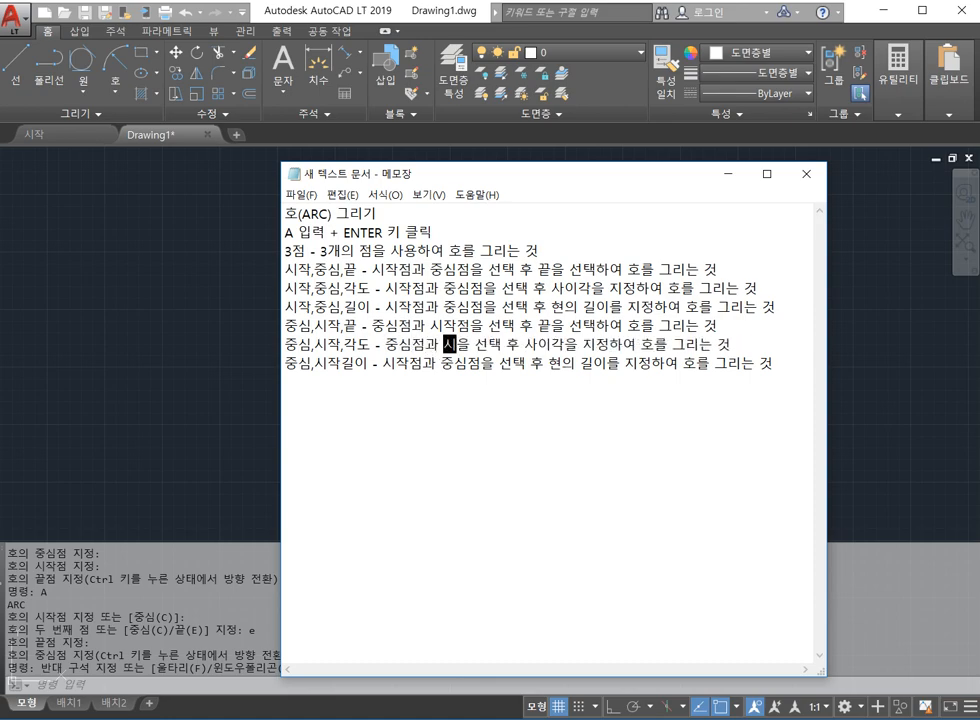
{"action": "key", "text": "space"}
{"action": "key", "text": "BackSpace"}
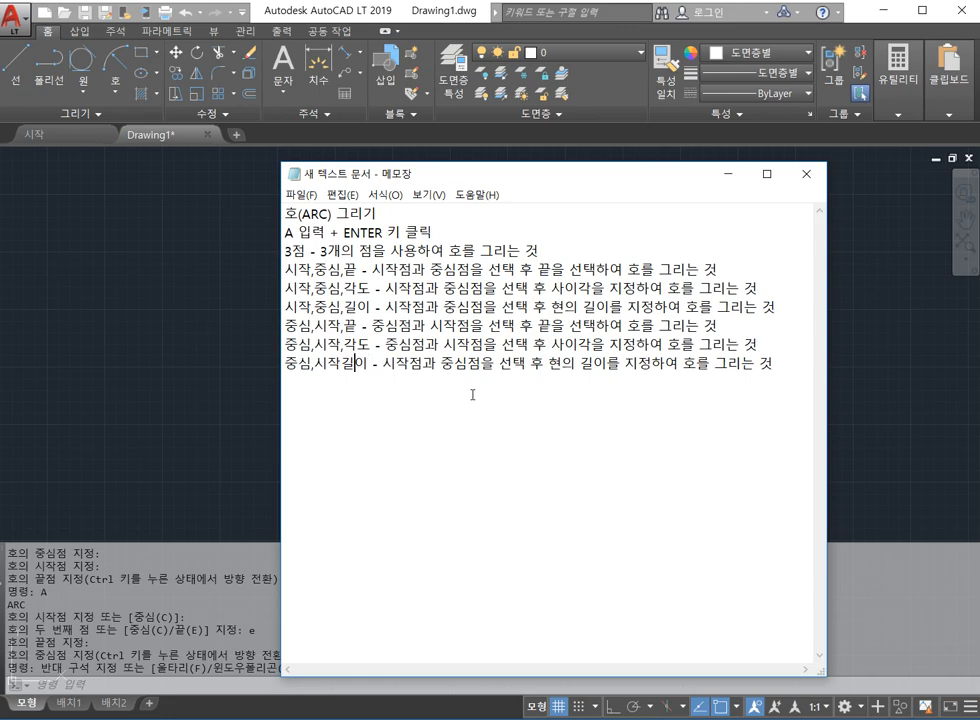
Step: Correct the last note's label to "중심,시작,길이" and reorder its description's opening to "중심점과 시작점을"
{"action": "type", "text": ","}
{"action": "key", "text": "Right"}
{"action": "key", "text": "Right"}
{"action": "key", "text": "Right"}
{"action": "key", "text": "Right"}
{"action": "key", "text": "Right"}
{"action": "key", "text": "Right"}
{"action": "key", "text": "Right"}
{"action": "key", "text": "Right"}
{"action": "key", "text": "Right"}
{"action": "key", "text": "Right"}
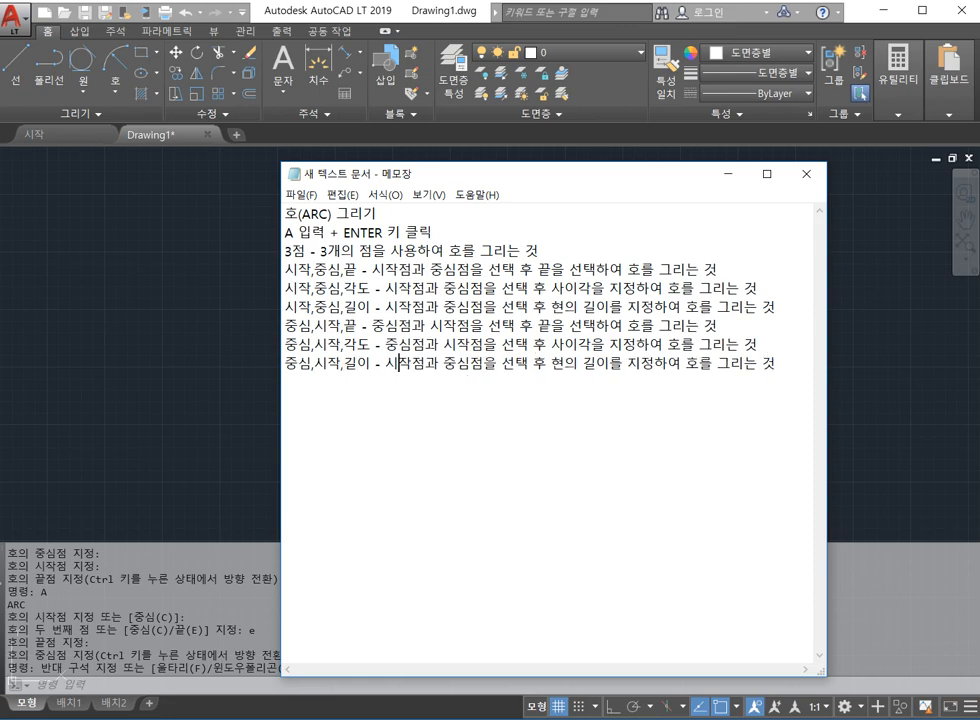
{"action": "key", "text": "BackSpace"}
{"action": "key", "text": "BackSpace"}
{"action": "key", "text": "BackSpace"}
{"action": "key", "text": "BackSpace"}
{"action": "key", "text": "BackSpace"}
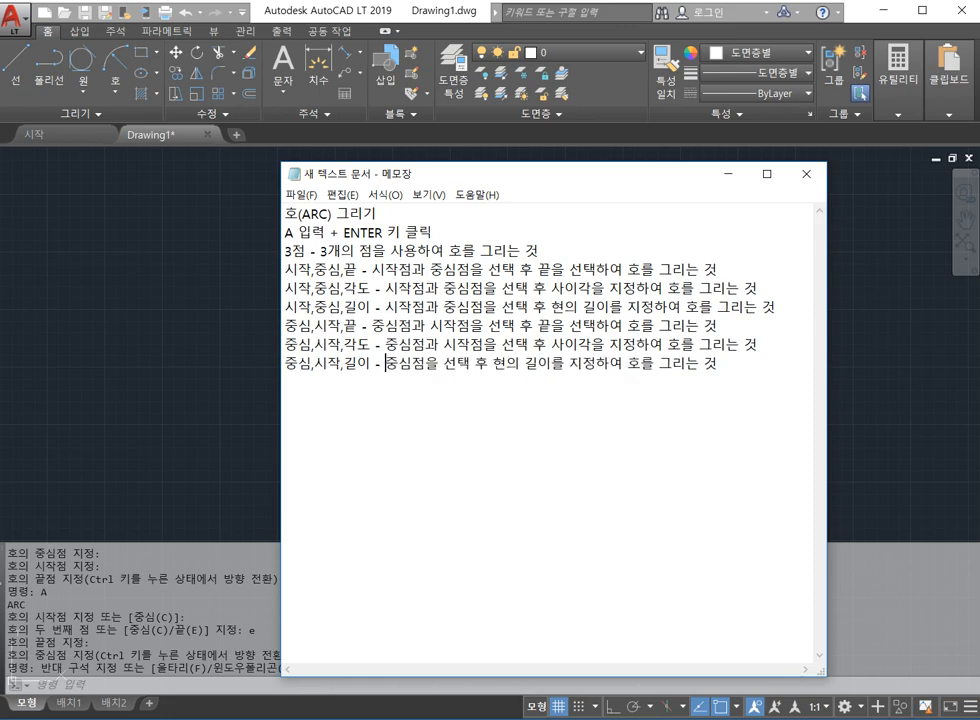
{"action": "type", "text": "과 시작점"}
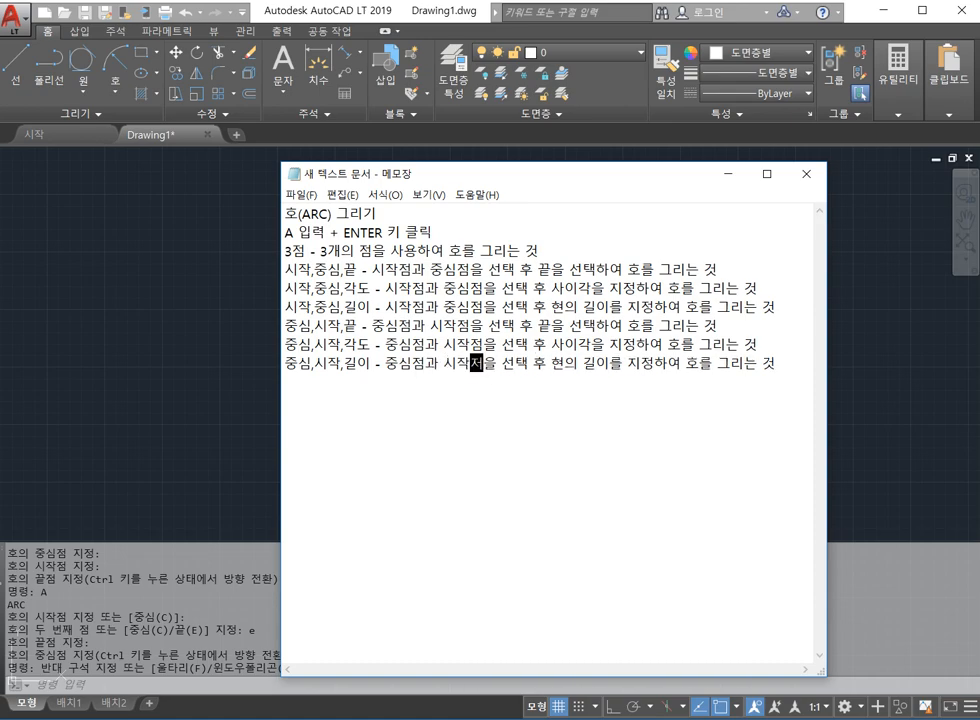
Step: Switch to AutoCAD and look through the list of arc construction methods
{"action": "left_click", "coordinate": [803, 375]}
{"action": "left_click", "coordinate": [126, 96]}
{"action": "left_click", "coordinate": [124, 93]}
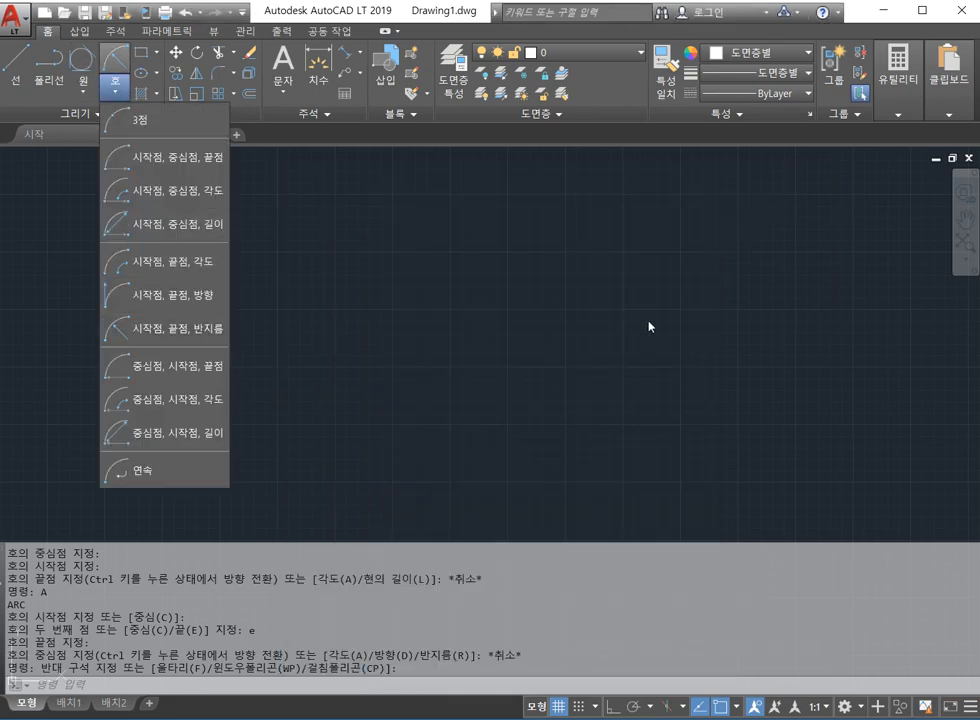
{"action": "key", "text": "Escape"}
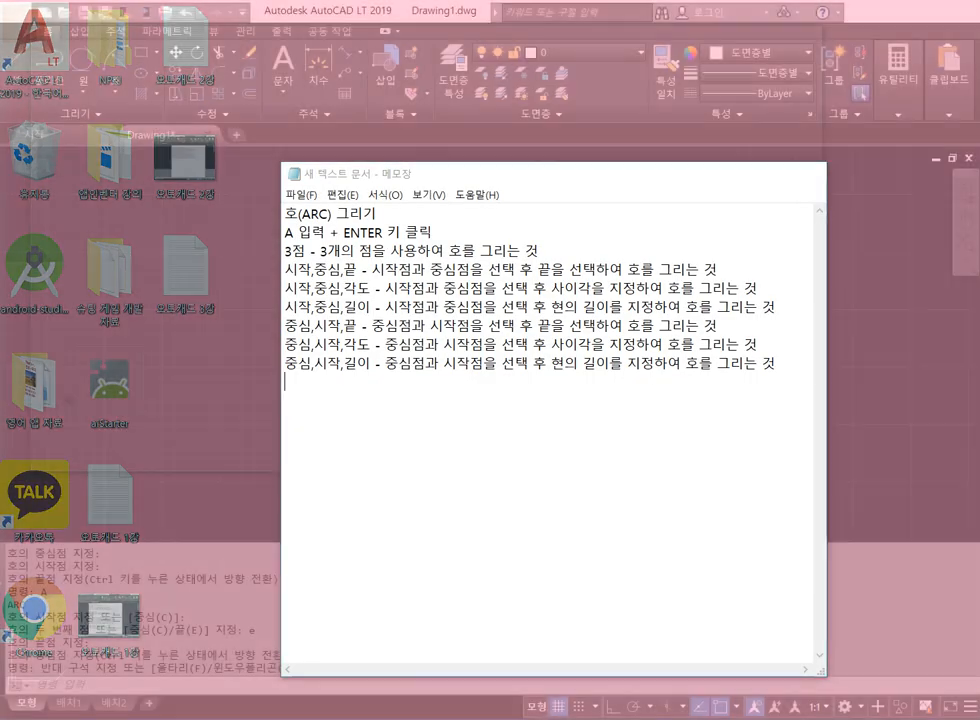
Step: In Notepad, add the three labels "시작,끝,방향", "시작,끝,반지름," and "시작,끝,각도" on separate lines below the existing notes
{"action": "type", "text": "쉿작,끝,방하"}
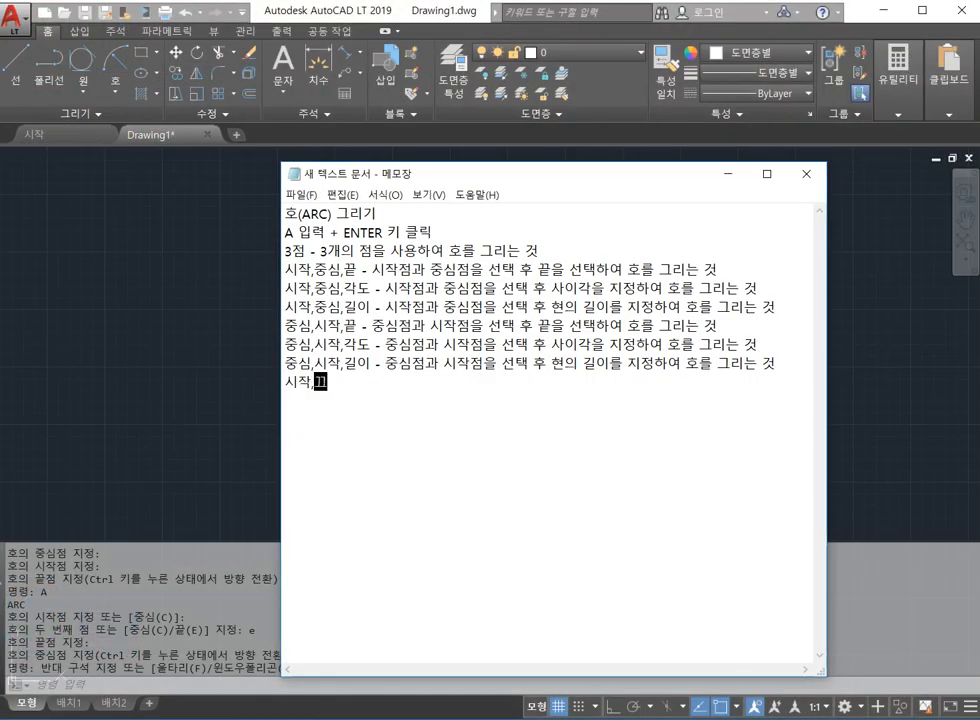
{"action": "type", "text": "향"}
{"action": "key", "text": "Return"}
{"action": "type", "text": "시작,"}
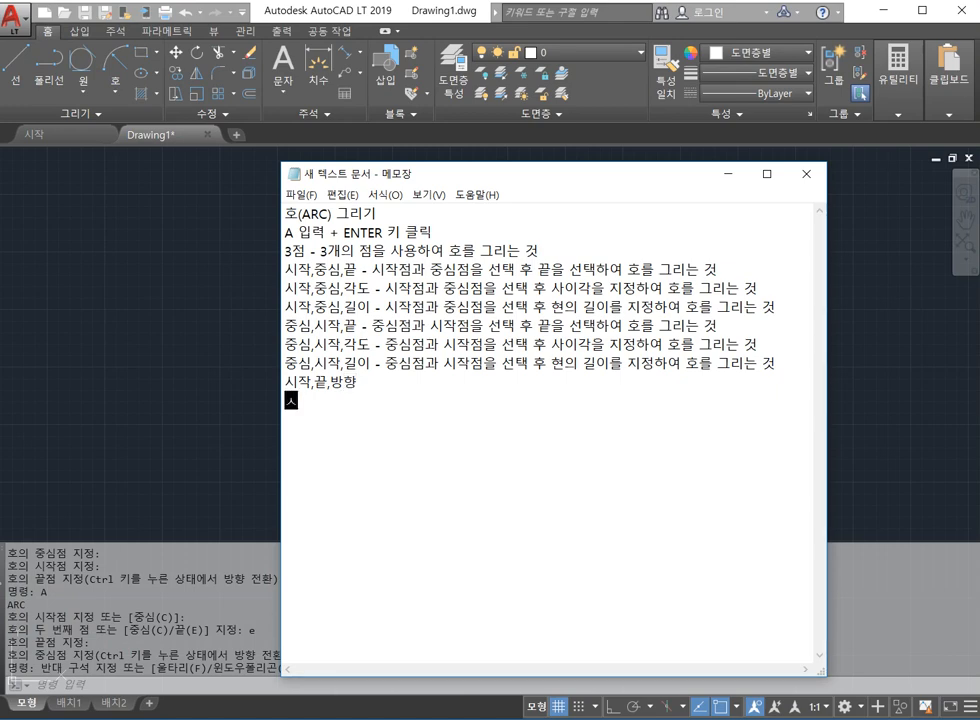
{"action": "type", "text": "끝,반지름"}
{"action": "type", "text": ","}
{"action": "key", "text": "Return"}
{"action": "type", "text": "시작,끝,각도"}
Step: Complete the "시작,끝,방향" line with the description "- 시작점과 끝점을 선택 후 호를 그릴 방향을 설정하는 것."
{"action": "key", "text": "Up"}
{"action": "type", "text": "- 시"}
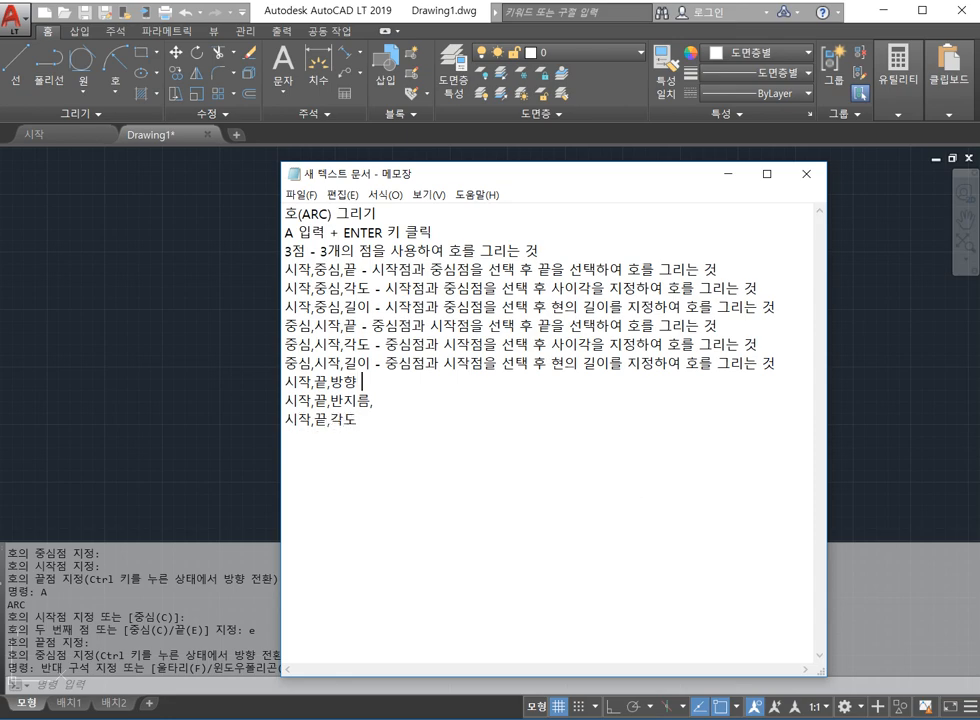
{"action": "type", "text": "작점과 끝"}
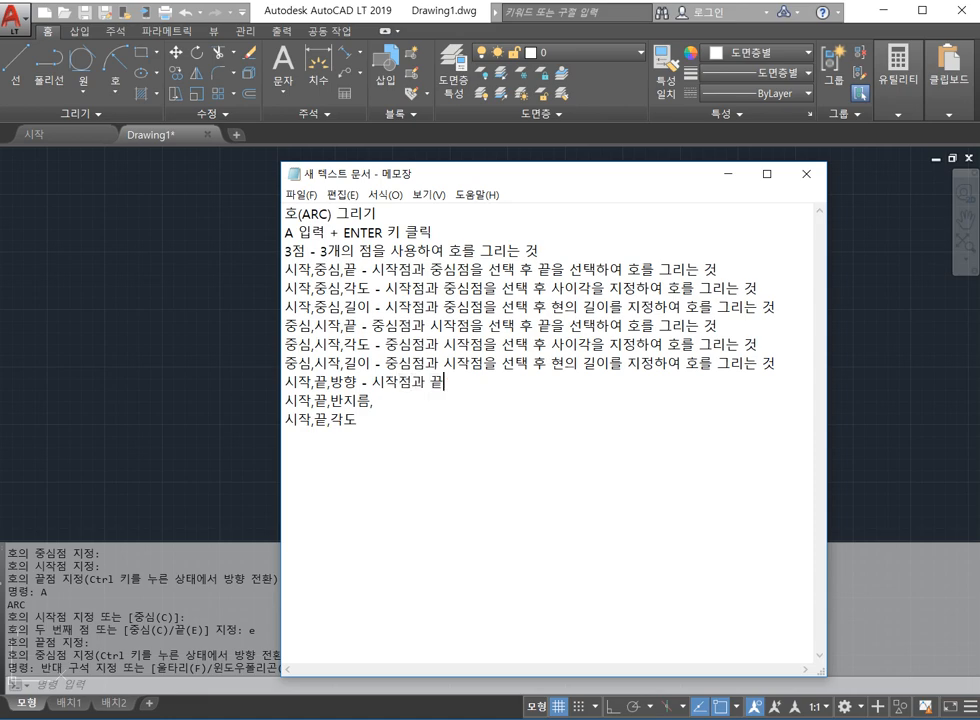
{"action": "type", "text": " 점을 선택하신 "}
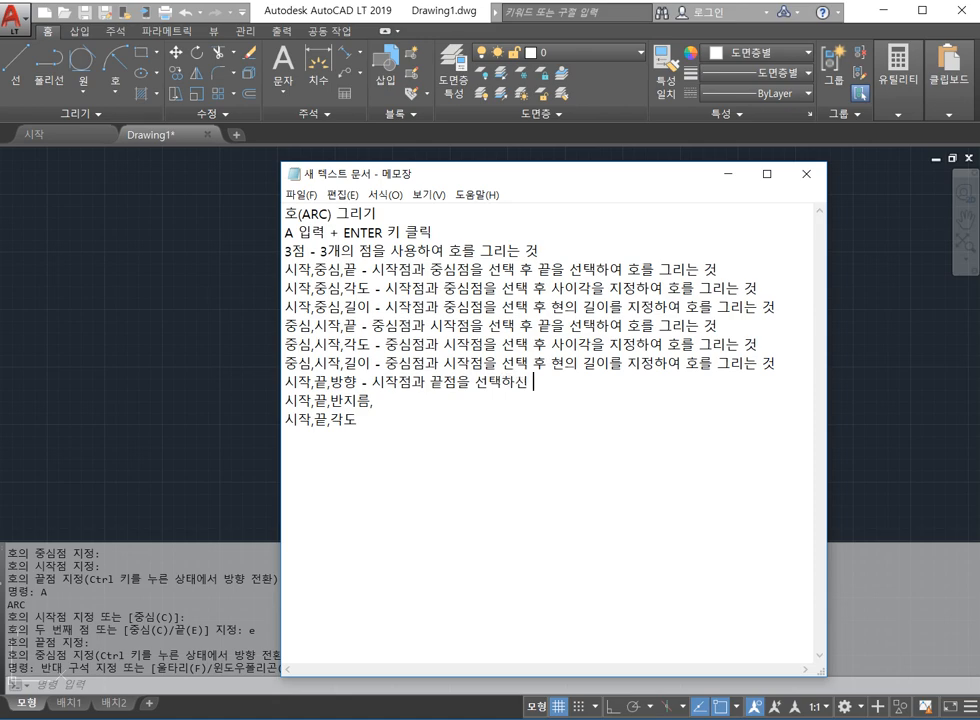
{"action": "type", "text": "후"}
{"action": "key", "text": "BackSpace"}
{"action": "key", "text": "BackSpace"}
{"action": "key", "text": "BackSpace"}
{"action": "key", "text": "BackSpace"}
{"action": "type", "text": "후 호를 ㄱ릴 방향을 서"}
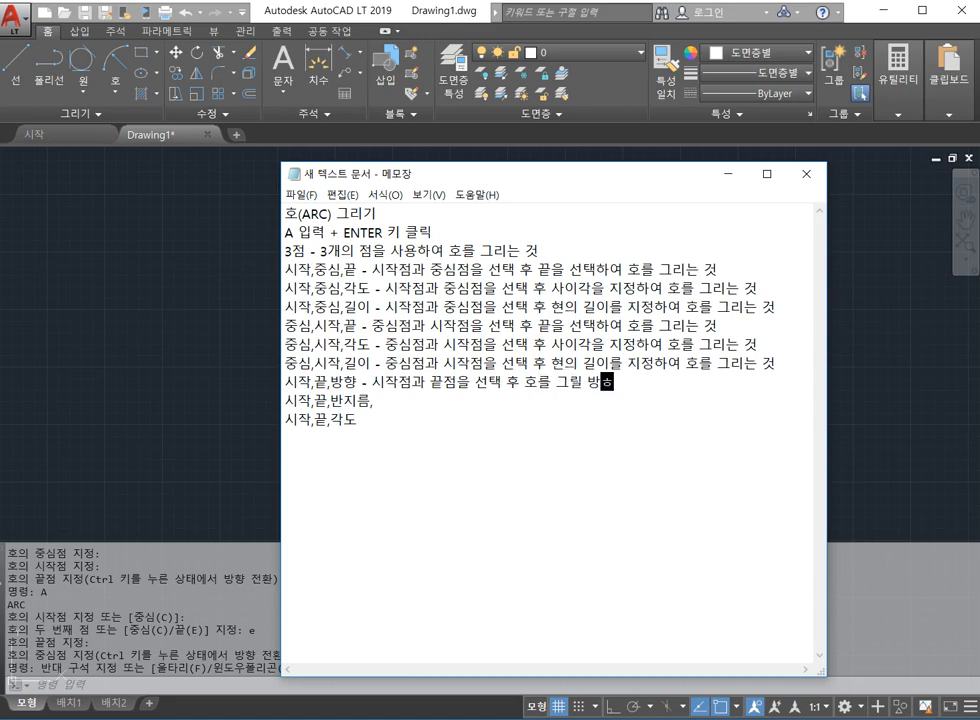
{"action": "type", "text": "ㄹ정하는 것."}
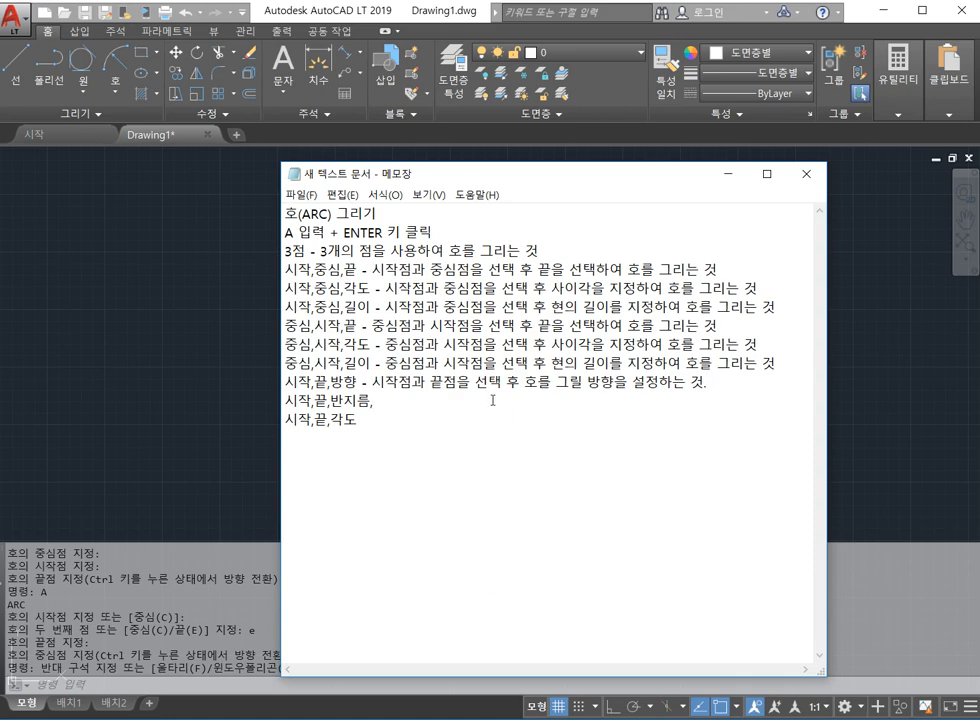
Step: Remove the trailing comma from the "시작,끝,반지름" label and add the description "- 시작점과 끝점을 선택 후 반지름 값을 지정하여 호를 그리는 것."
{"action": "key", "text": "BackSpace"}
{"action": "type", "text": "- 시작점"}
{"action": "type", "text": "과 끝점ㅇ"}
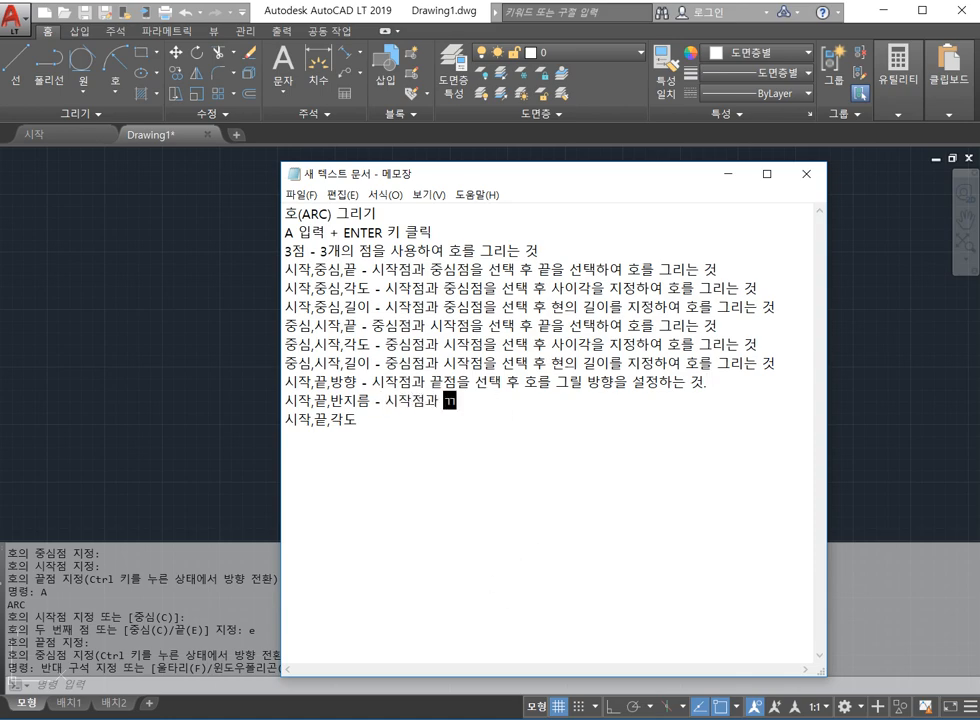
{"action": "type", "text": "을 선택 후 "}
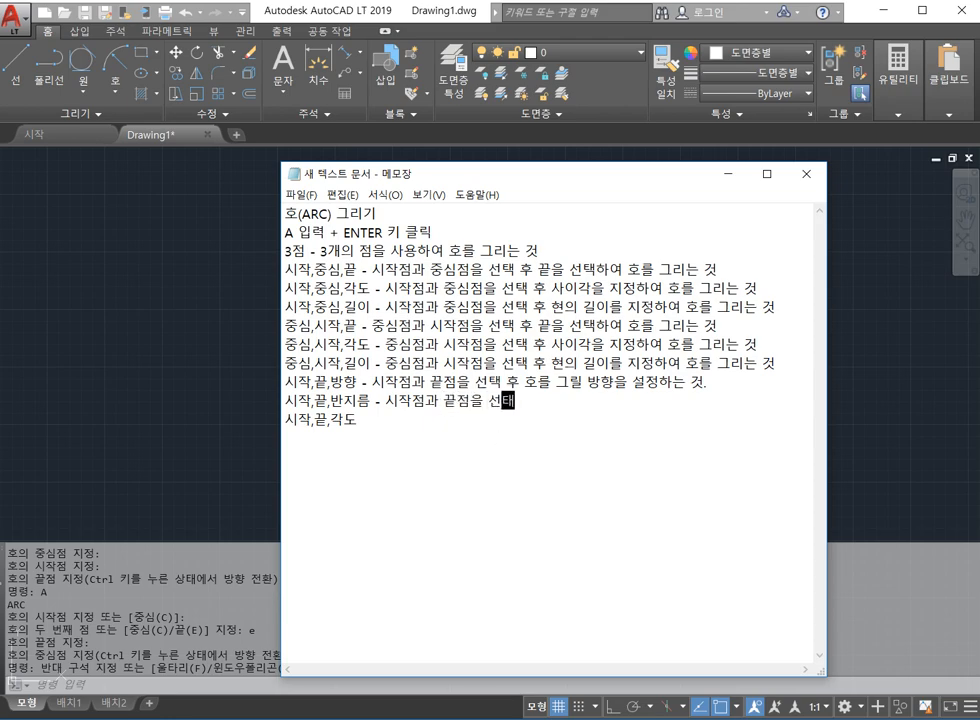
{"action": "type", "text": "반지름 "}
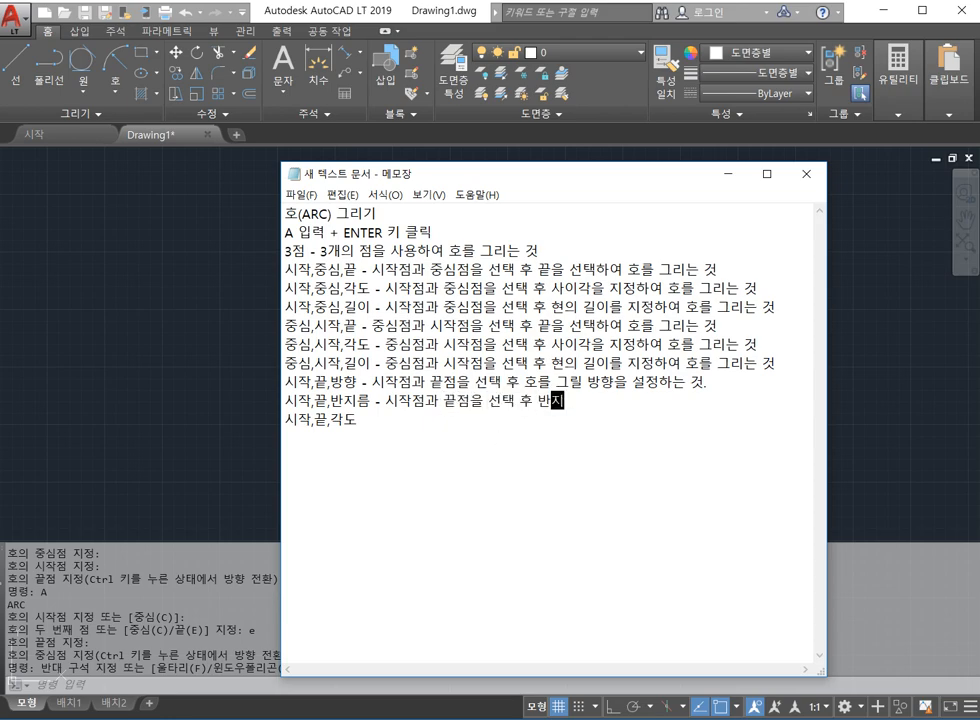
{"action": "type", "text": "ㄱ"}
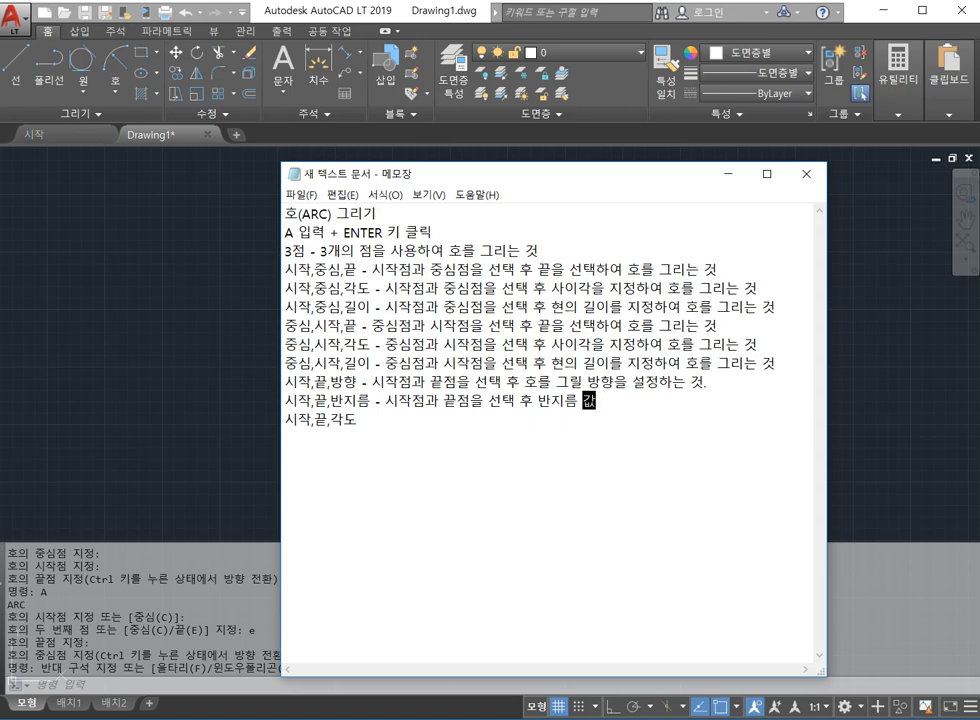
{"action": "type", "text": "을 지정하여 호르"}
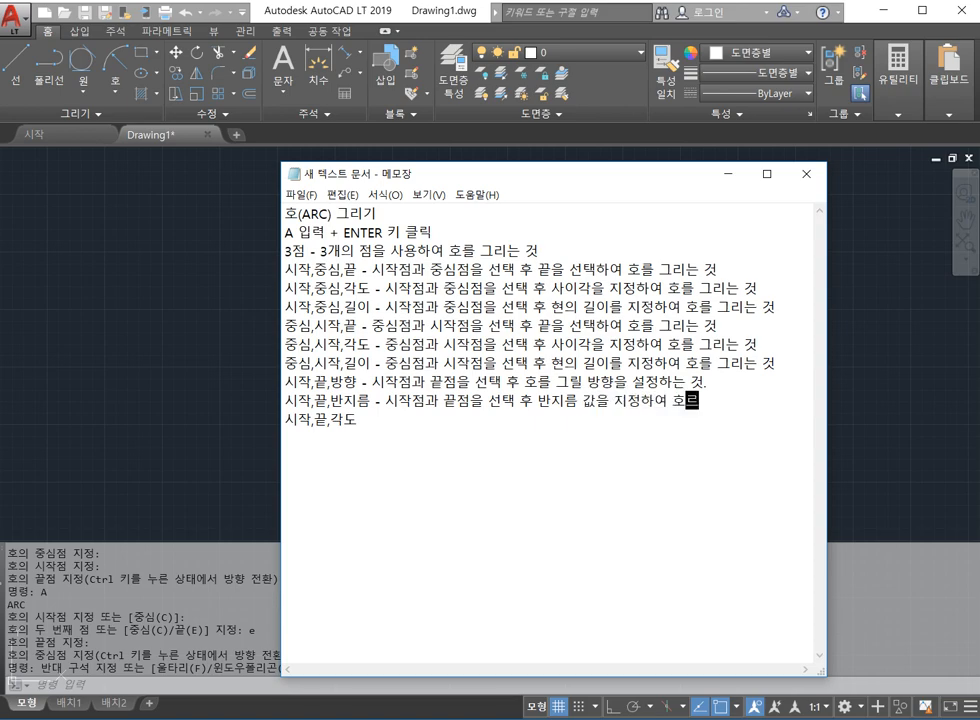
{"action": "type", "text": "를 그리는 것"}
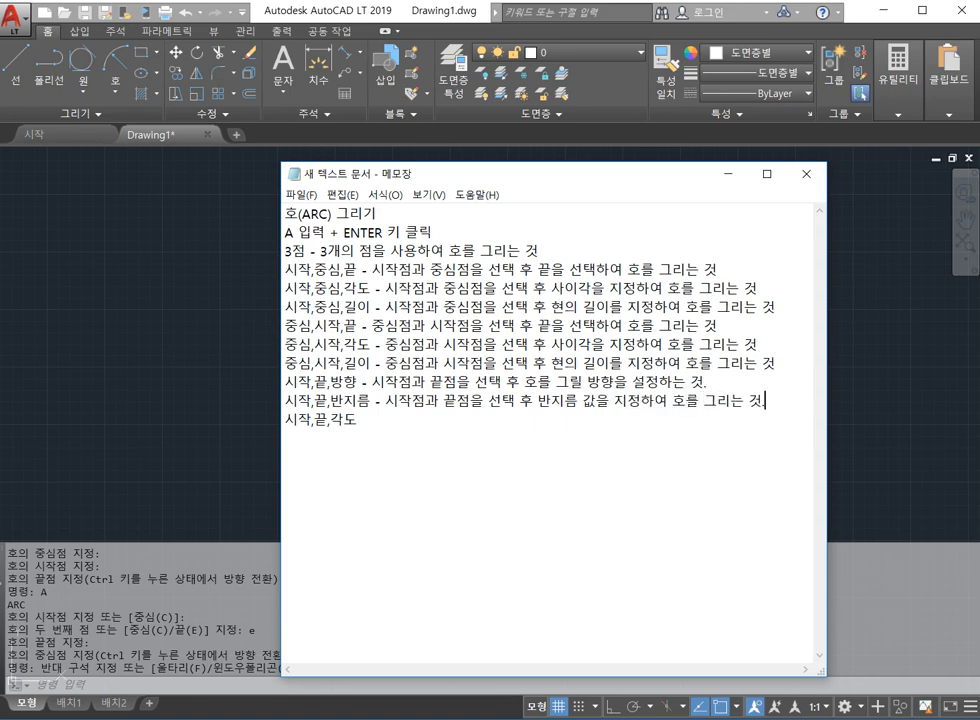
Step: Complete the "시작,끝,각도" line with the description "- 시작점과 끝점을 선택 후 사이각을 지정하여 호를 그리는 것."
{"action": "left_click", "coordinate": [498, 438]}
{"action": "type", "text": "- "}
{"action": "type", "text": "시작점과 "}
{"action": "type", "text": "끝점을 선택"}
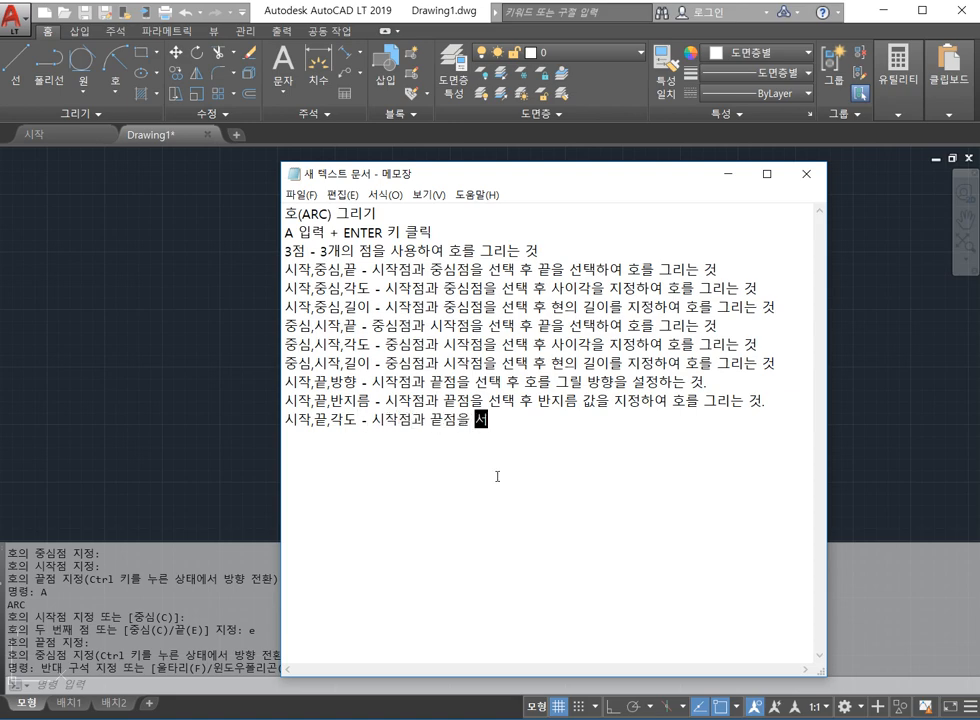
{"action": "type", "text": " 후 사이가"}
{"action": "type", "text": "각을 지"}
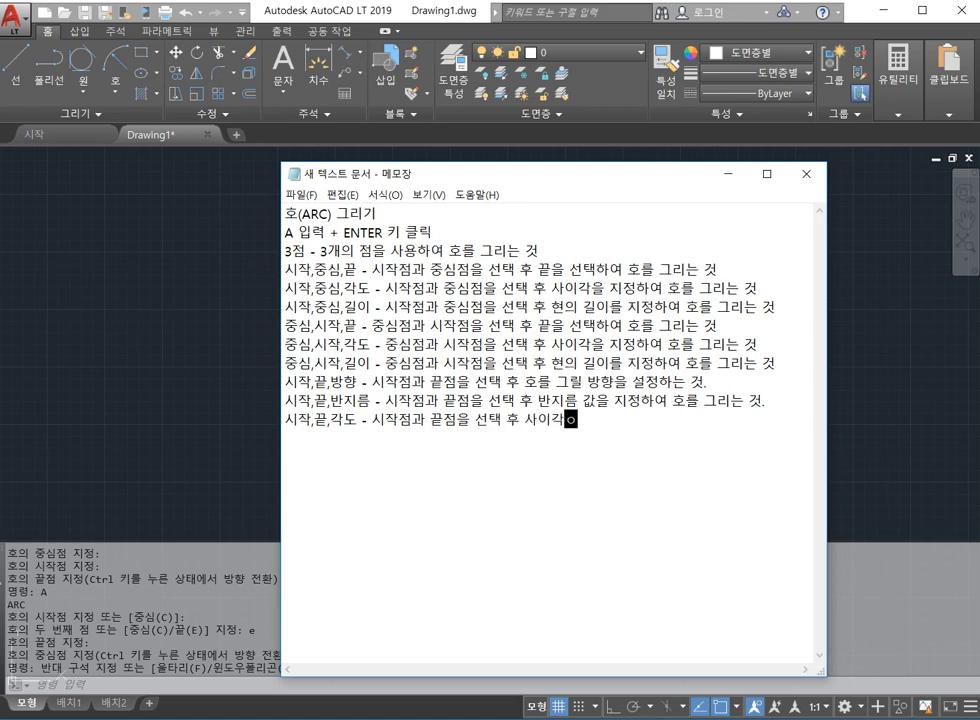
{"action": "type", "text": "정하여 호를 그리는 것."}
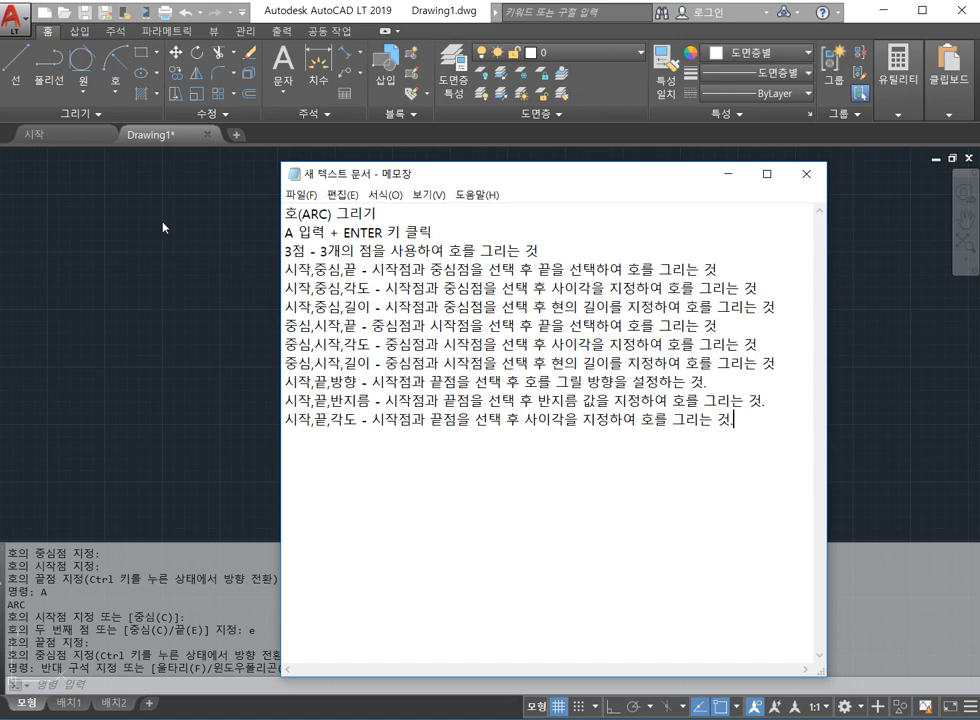
Step: Switch to AutoCAD and start a selection window in the empty drawing area
{"action": "left_click", "coordinate": [119, 165]}
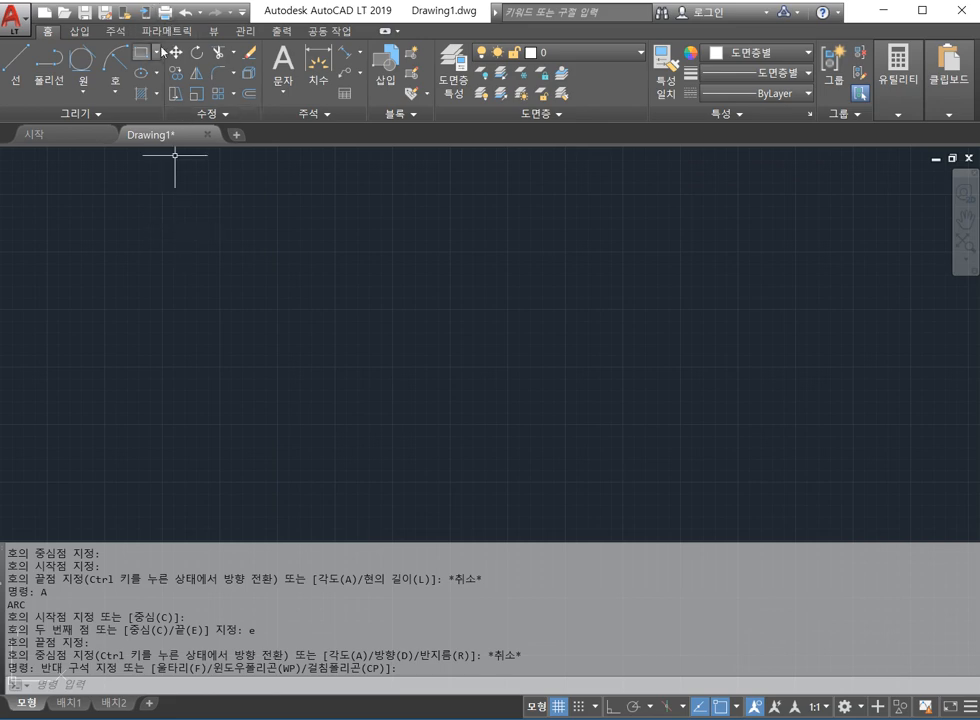
{"action": "left_click", "coordinate": [587, 331]}
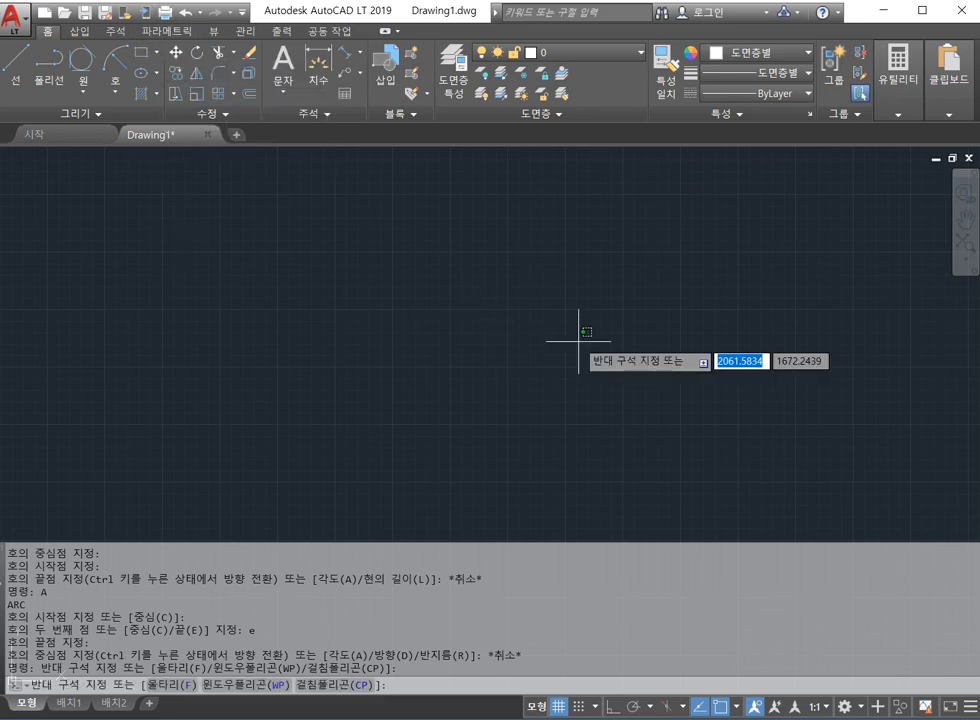